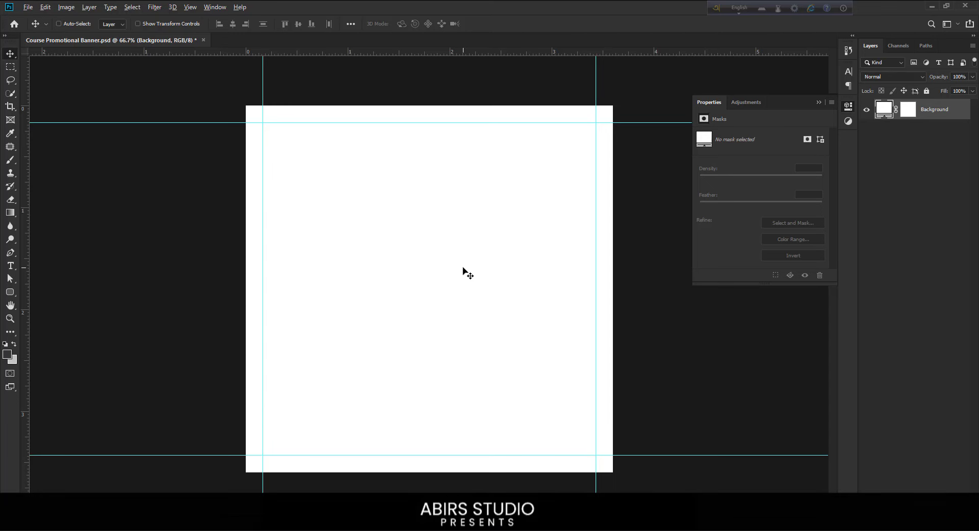
# Step: Check the document's pixel dimensions and resolution in the Image Size settings without changing them
pyautogui.hotkey('ctrl', 'alt', 'i')
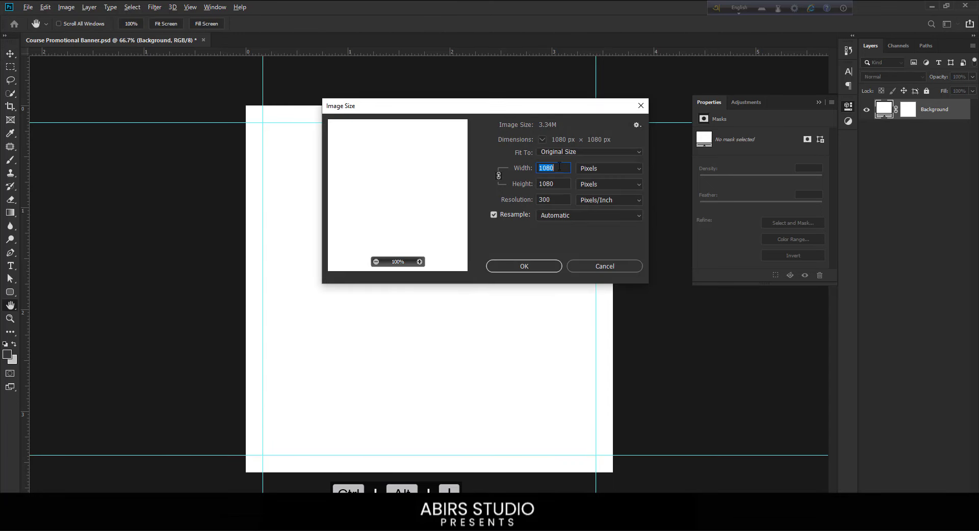
pyautogui.press('Tab')
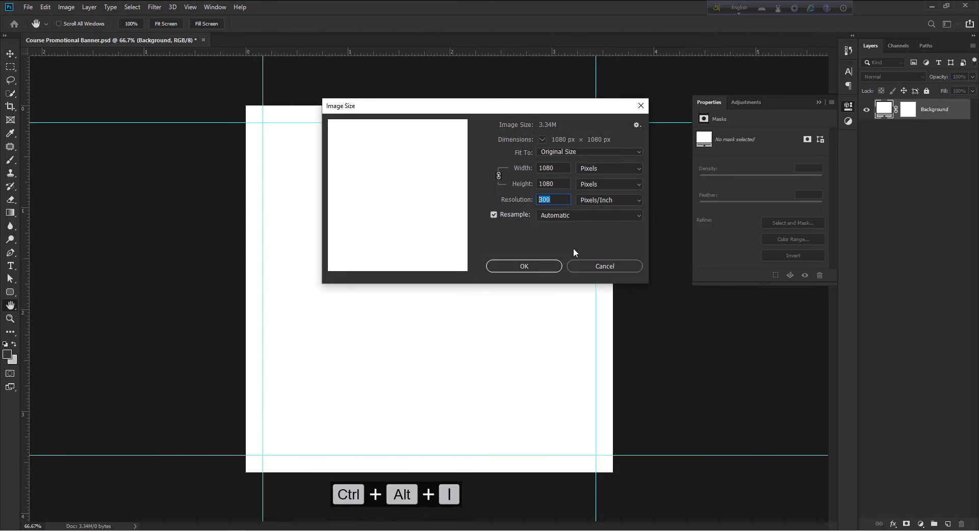
pyautogui.click(623, 268)
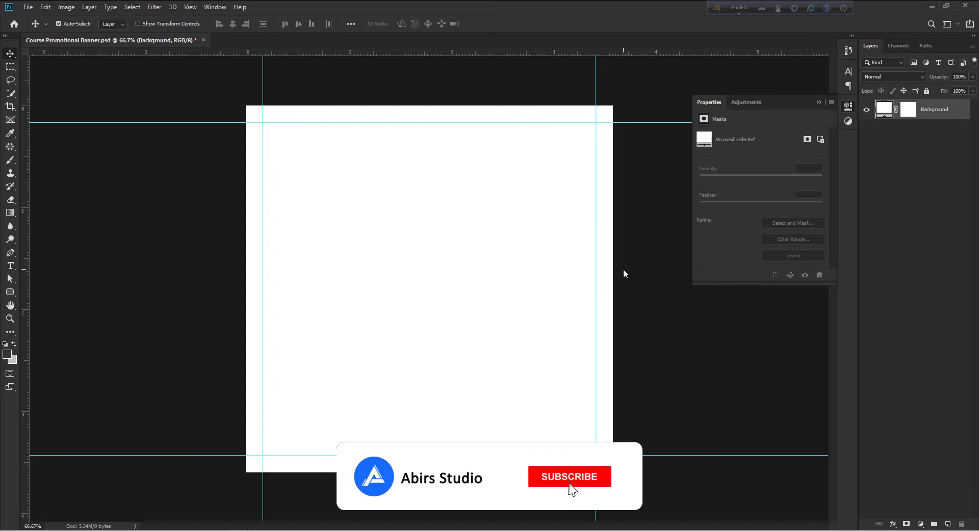
# Step: Place the photo 01 of the woman holding notebooks as an embedded image on the canvas
pyautogui.click(818, 102)
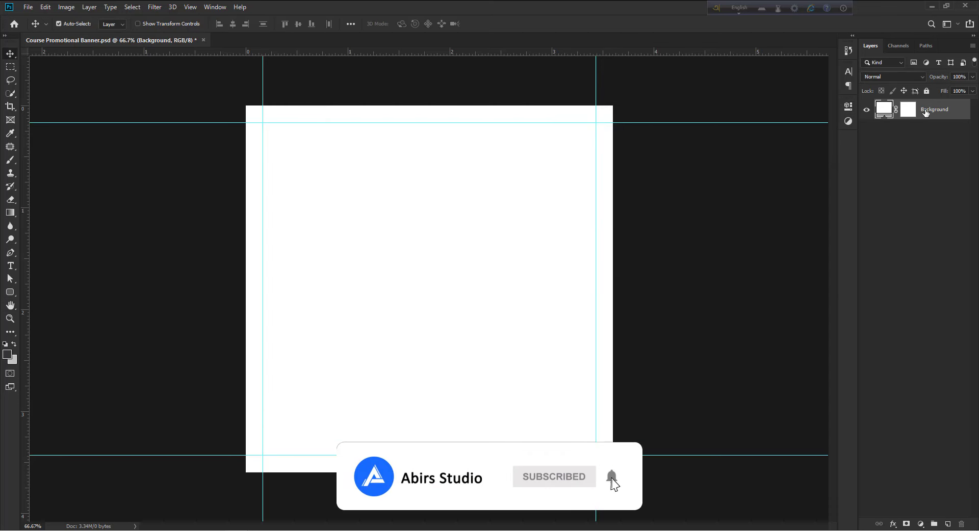
pyautogui.click(28, 7)
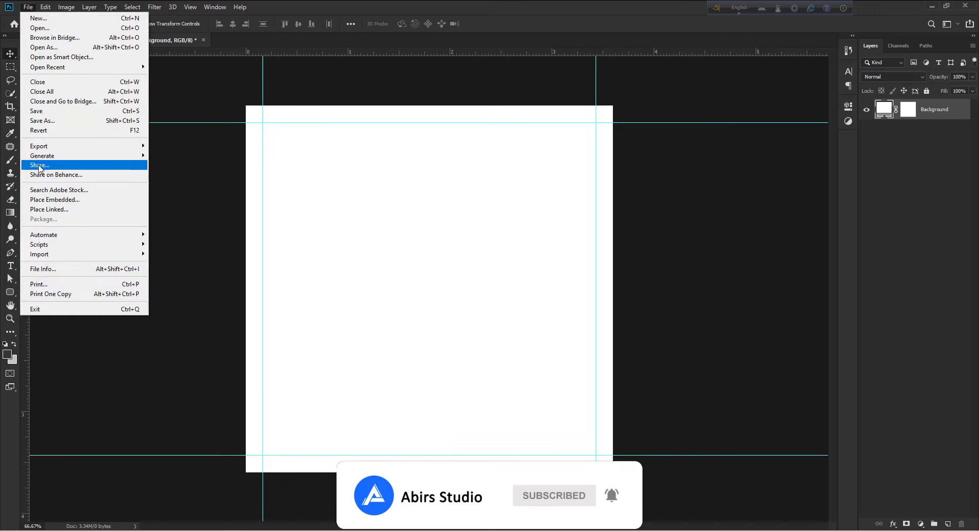
pyautogui.click(47, 200)
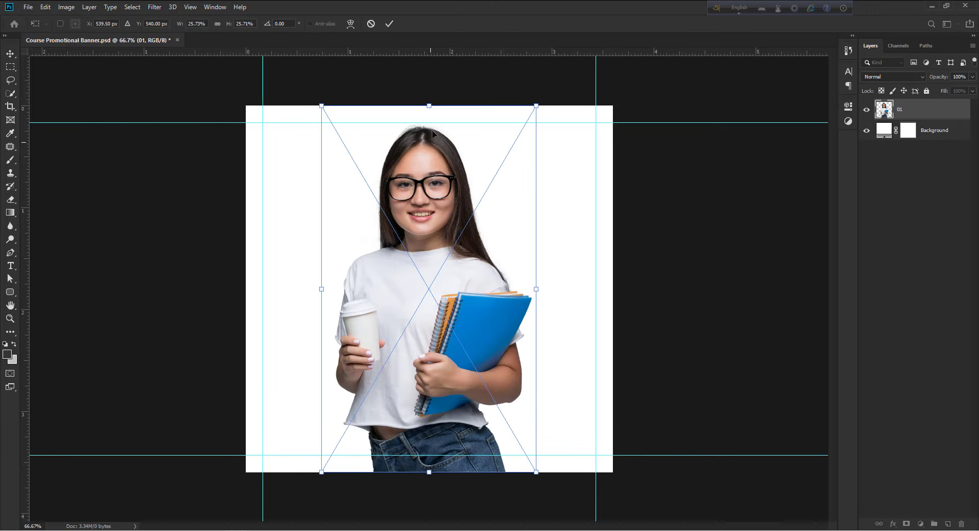
pyautogui.click(389, 24)
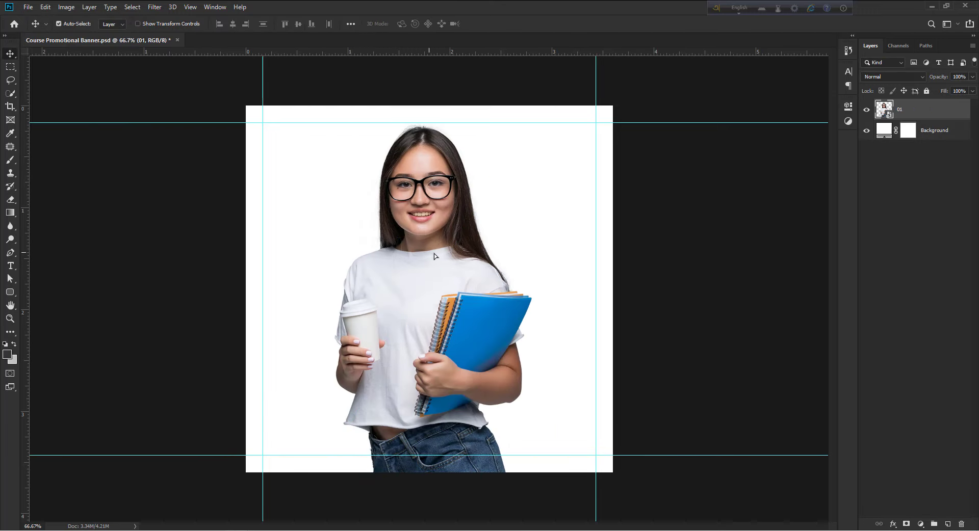
# Step: Move the woman's photo against the canvas's right guide and scale it down, keeping it on the bottom edge
pyautogui.moveTo(434, 253); pyautogui.dragTo(493, 250)
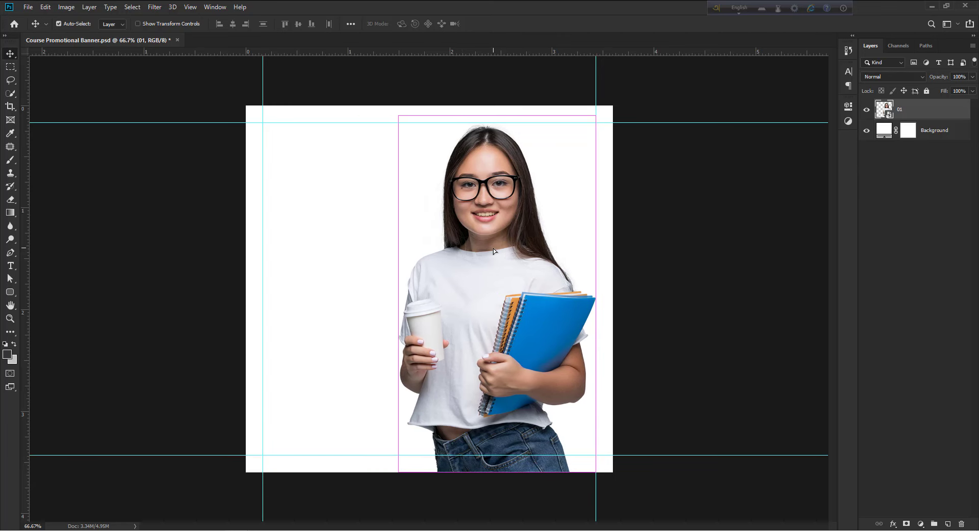
pyautogui.hotkey('ctrl', 't')
pyautogui.moveTo(388, 106); pyautogui.dragTo(420, 153)
pyautogui.press('Return')
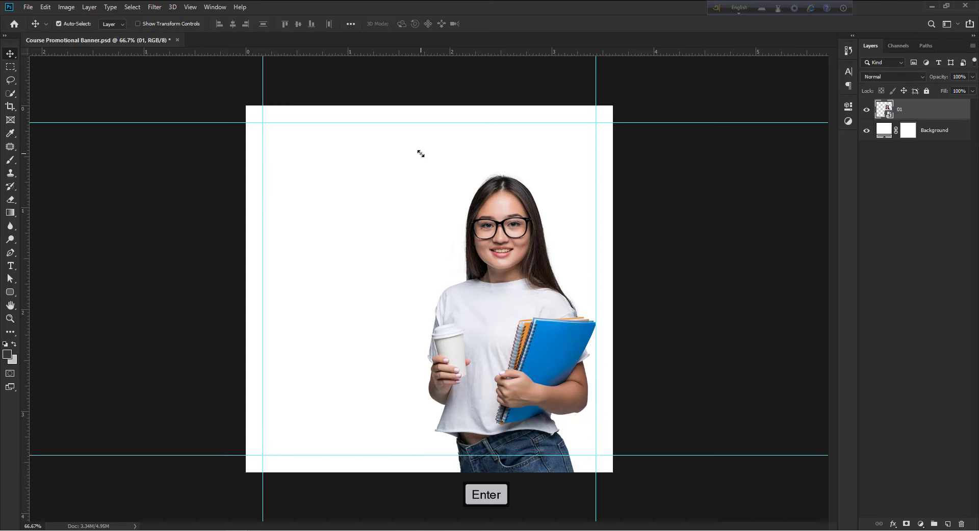
# Step: Draw a rounded rectangle of about 432 × 837 px beside the woman and set all corner radii to 50 px
pyautogui.click(10, 292)
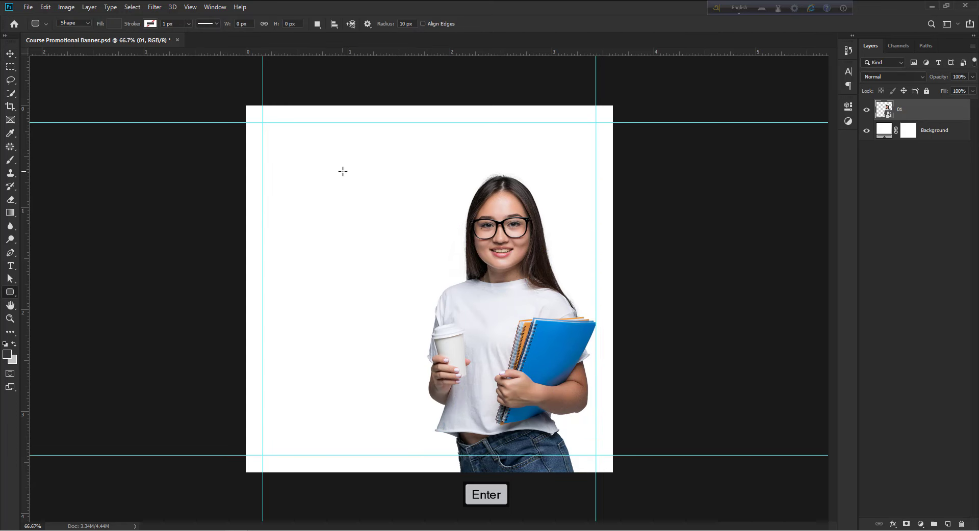
pyautogui.moveTo(343, 172); pyautogui.dragTo(489, 457)
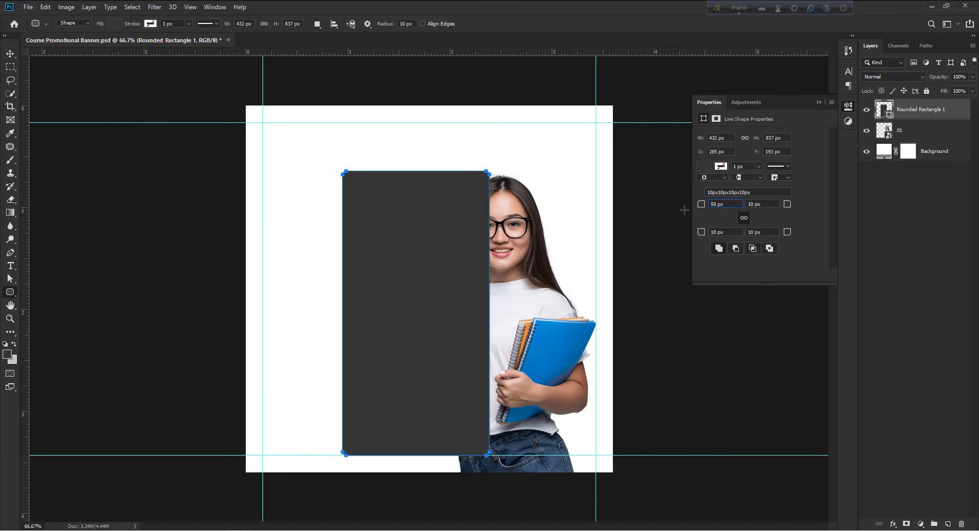
pyautogui.press('Return')
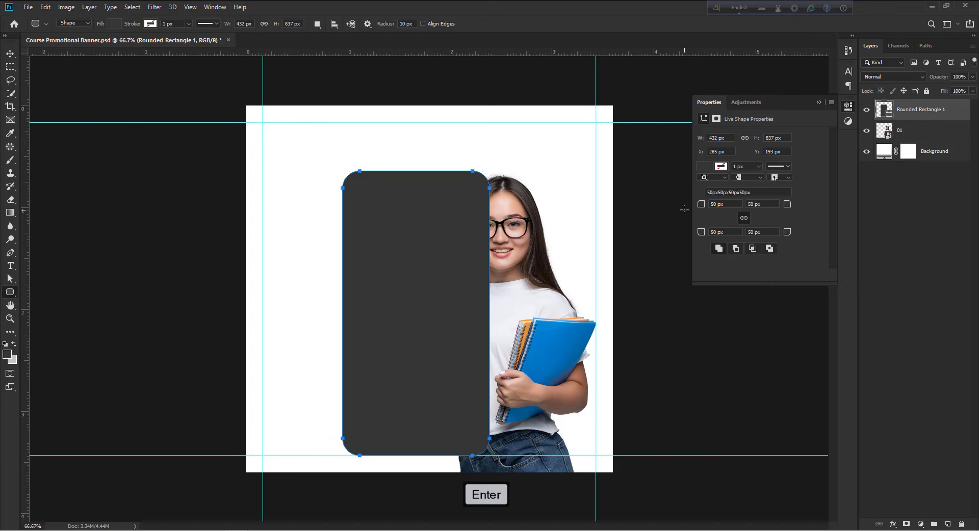
# Step: Move the rounded rectangle over the woman and enlarge it proportionally to about 125%
pyautogui.click(6, 54)
pyautogui.moveTo(426, 256); pyautogui.dragTo(511, 273)
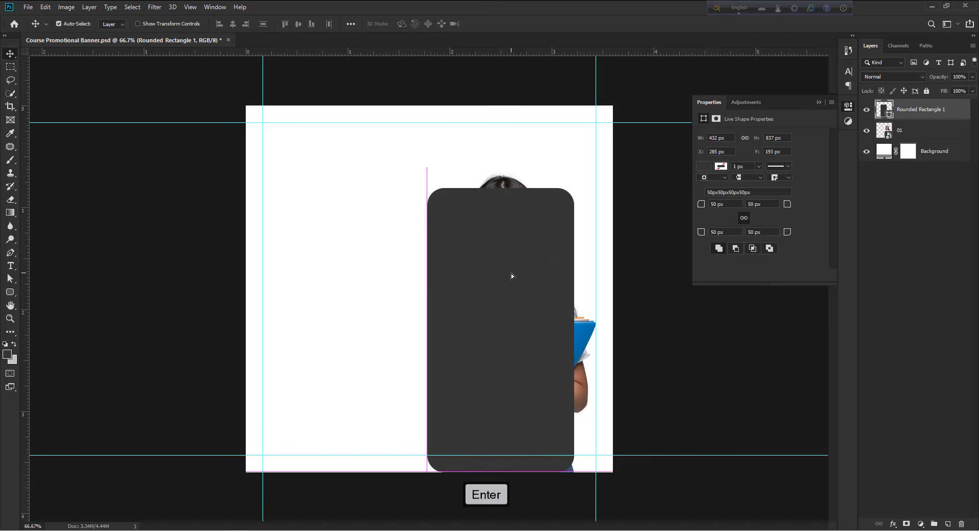
pyautogui.hotkey('ctrl', 't')
pyautogui.moveTo(574, 188); pyautogui.dragTo(584, 150)
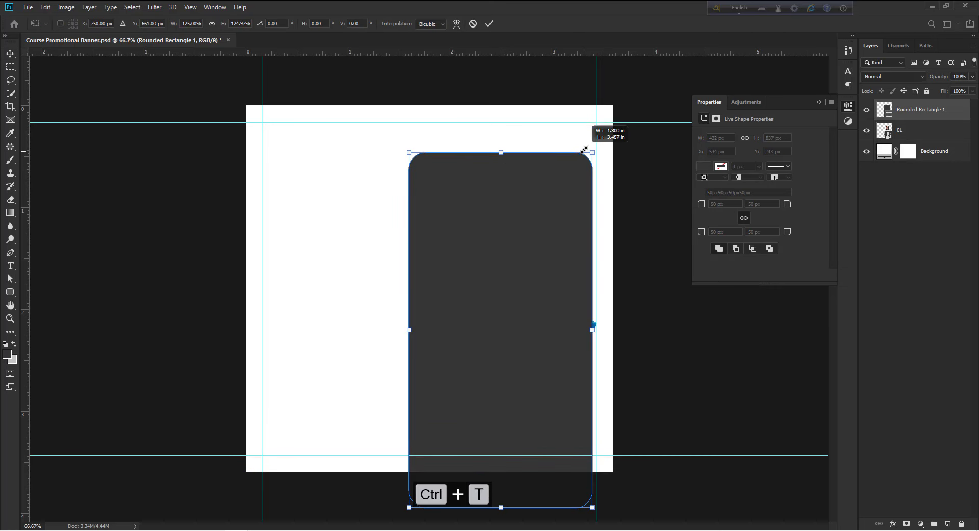
pyautogui.moveTo(553, 212); pyautogui.dragTo(565, 243)
# Step: Put the rounded rectangle layer beneath the woman's photo and resize the shape to about 552 × 1046 px
pyautogui.moveTo(913, 113); pyautogui.dragTo(905, 137)
pyautogui.hotkey('ctrl', 't')
pyautogui.moveTo(603, 360); pyautogui.dragTo(605, 361)
pyautogui.moveTo(534, 239)
pyautogui.mouseDown()
pyautogui.moveTo(525, 254)
pyautogui.moveTo(534, 254)
pyautogui.mouseUp()
pyautogui.press('Return')
# Step: Hide the guides and fine-tune the rounded rectangle's position behind the woman to about X 497, Y 269 px
pyautogui.hotkey('ctrl', 'h')
pyautogui.moveTo(575, 254); pyautogui.dragTo(570, 249)
pyautogui.press('Right')
pyautogui.press('Right')
pyautogui.press('Right')
pyautogui.press('Right')
pyautogui.press('Left')
pyautogui.press('Left')
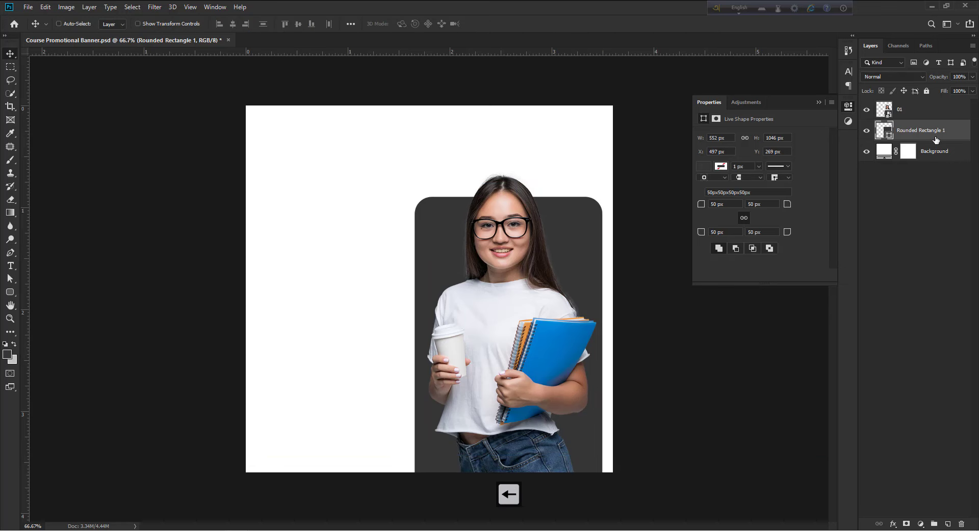
# Step: Duplicate the rounded rectangle and give the copy no fill and a 5 px white stroke
pyautogui.hotkey('ctrl', 'j')
pyautogui.press('a')
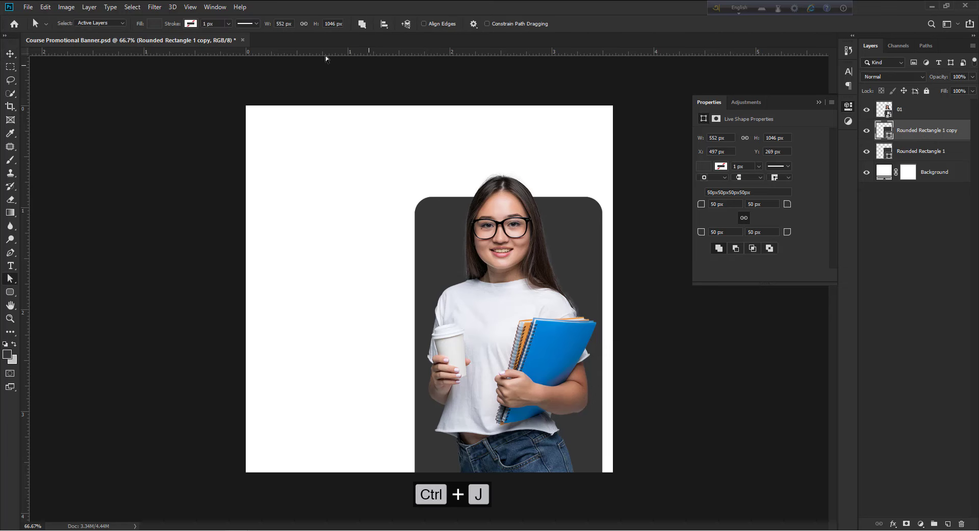
pyautogui.click(154, 24)
pyautogui.click(112, 44)
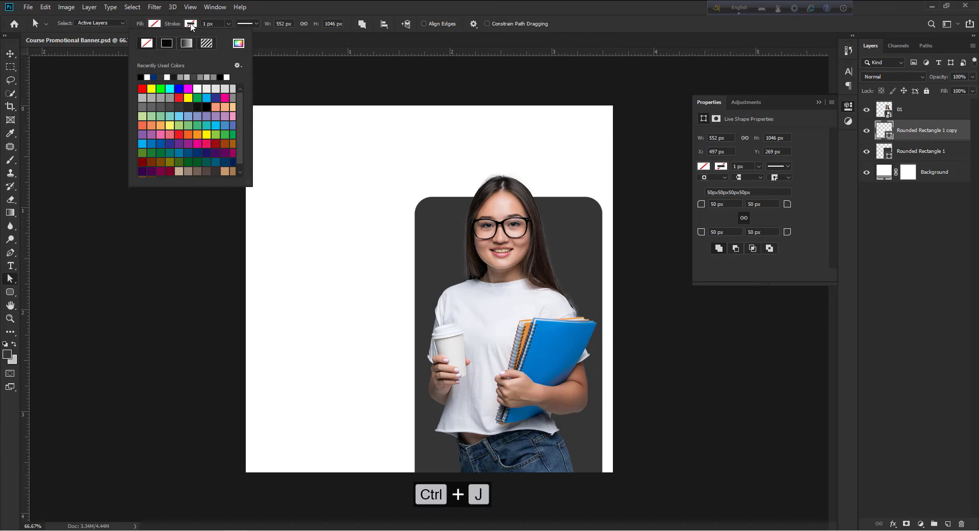
pyautogui.click(147, 77)
pyautogui.click(205, 24)
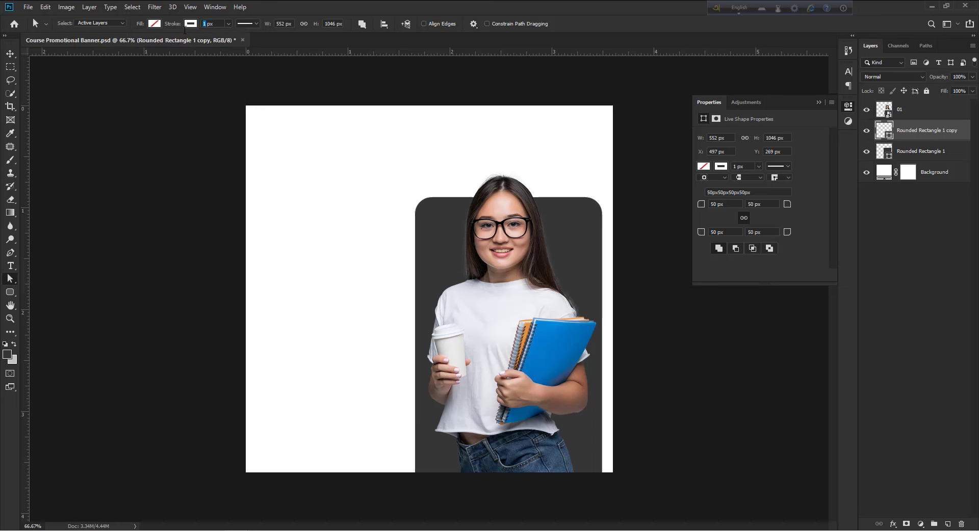
pyautogui.press('Return')
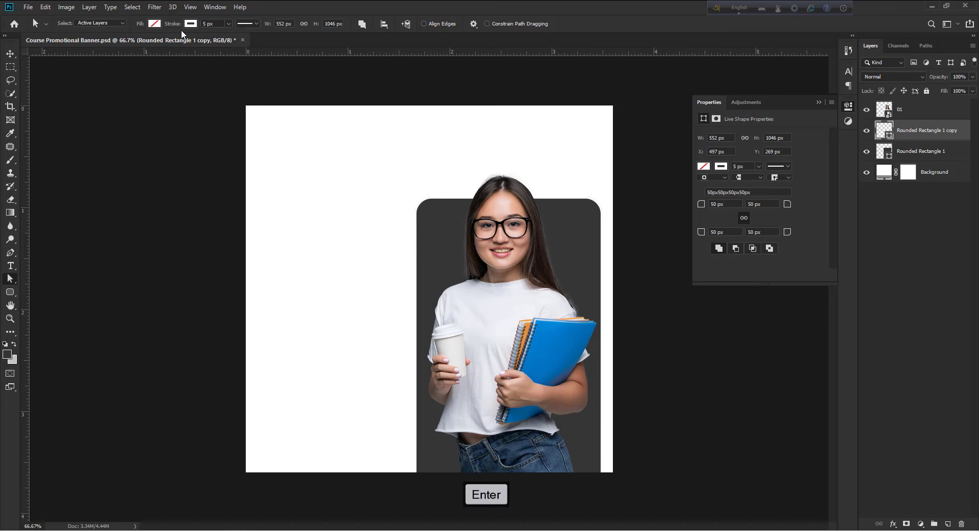
# Step: Change the Background fill layer's color to green 019147
pyautogui.doubleClick(883, 172)
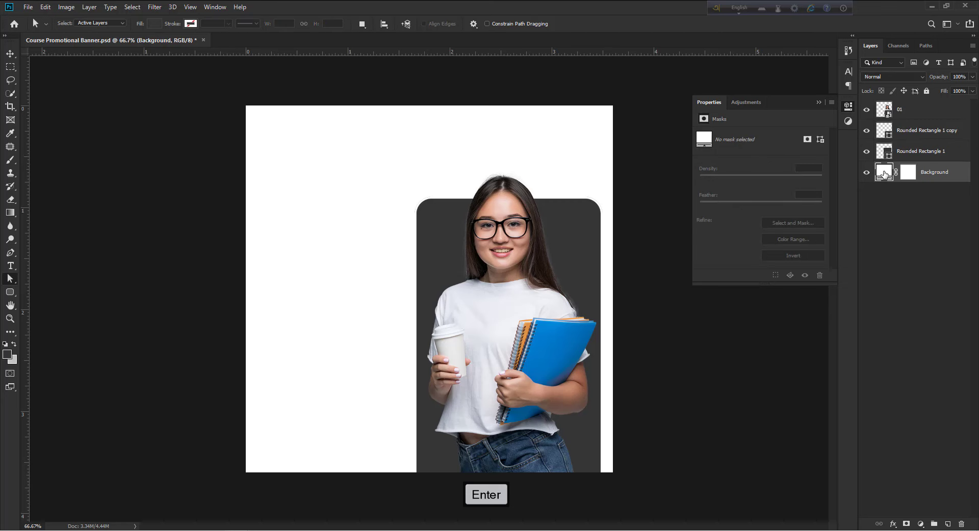
pyautogui.write('019147')
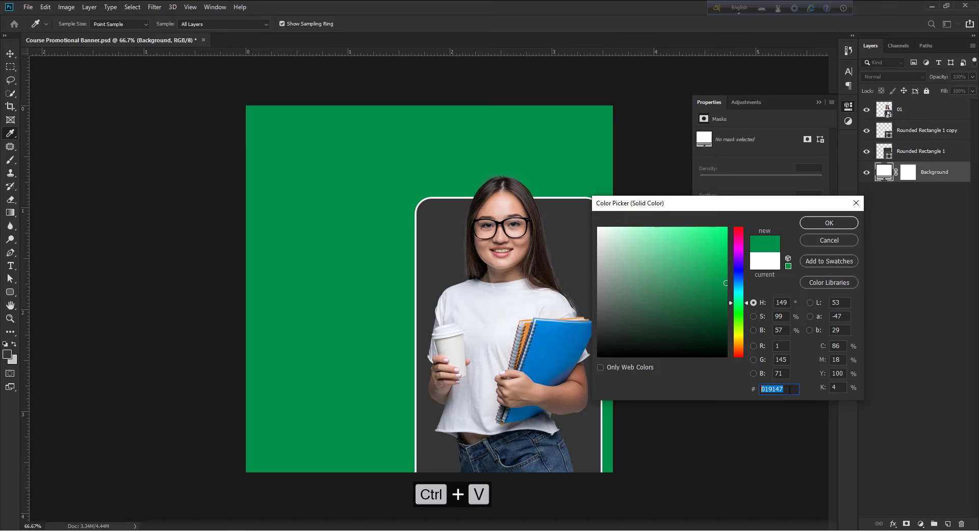
pyautogui.click(829, 223)
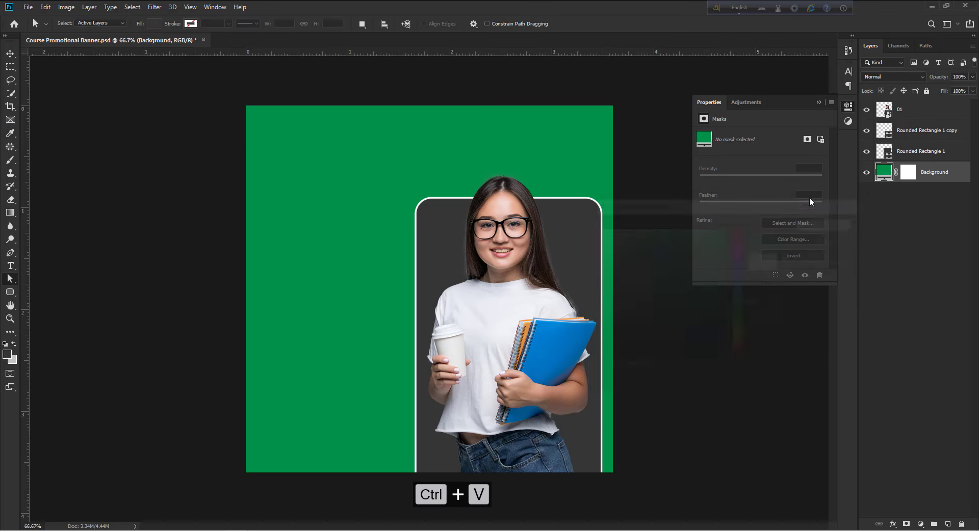
pyautogui.click(819, 103)
# Step: Recolor the original rounded rectangle white and reduce its layer fill to 50%
pyautogui.click(914, 155)
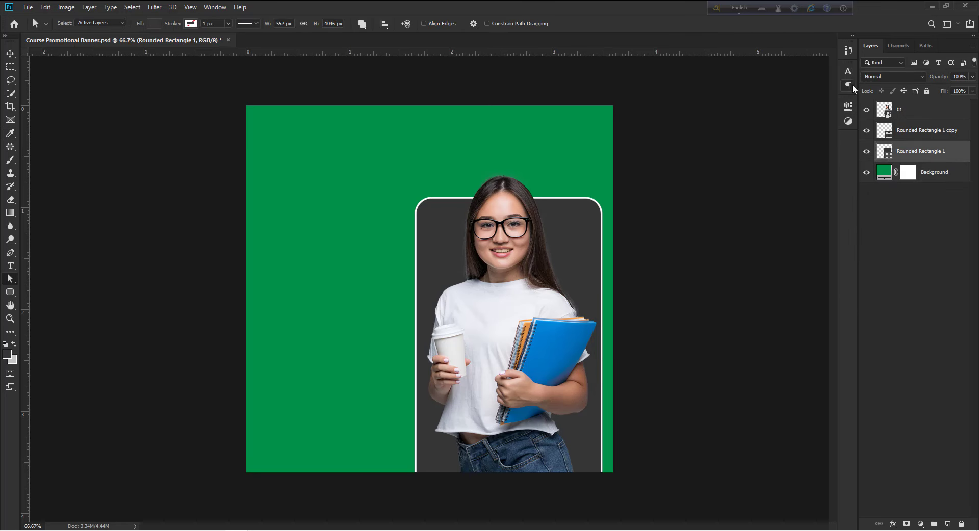
pyautogui.doubleClick(888, 159)
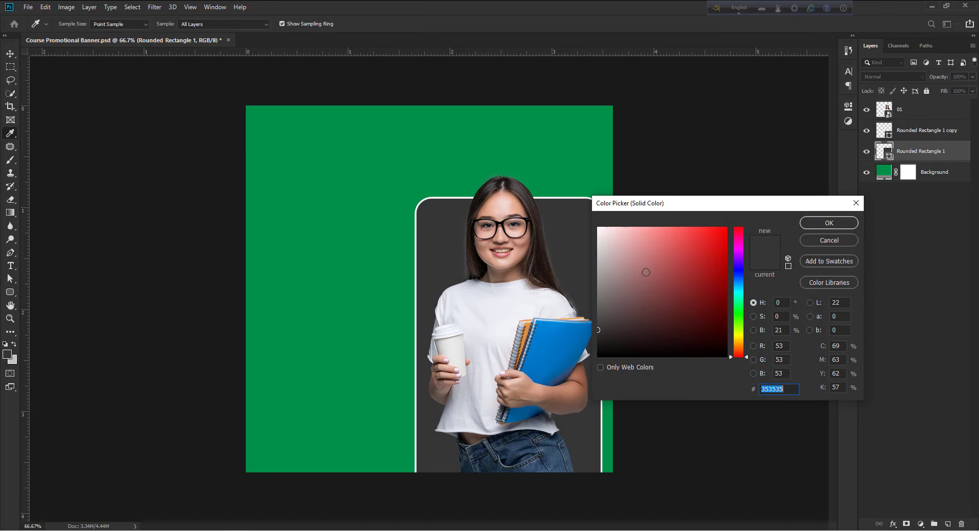
pyautogui.moveTo(646, 267); pyautogui.dragTo(563, 173)
pyautogui.click(825, 226)
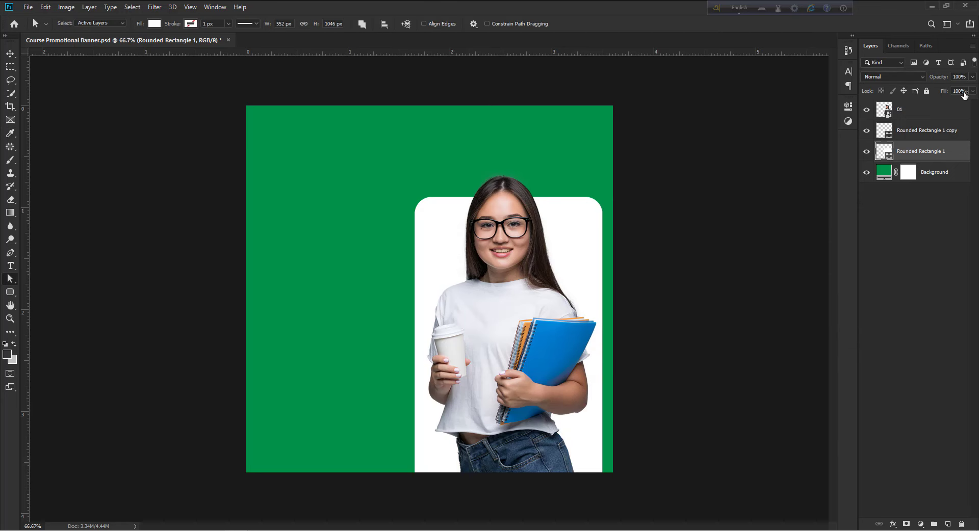
pyautogui.press('Return')
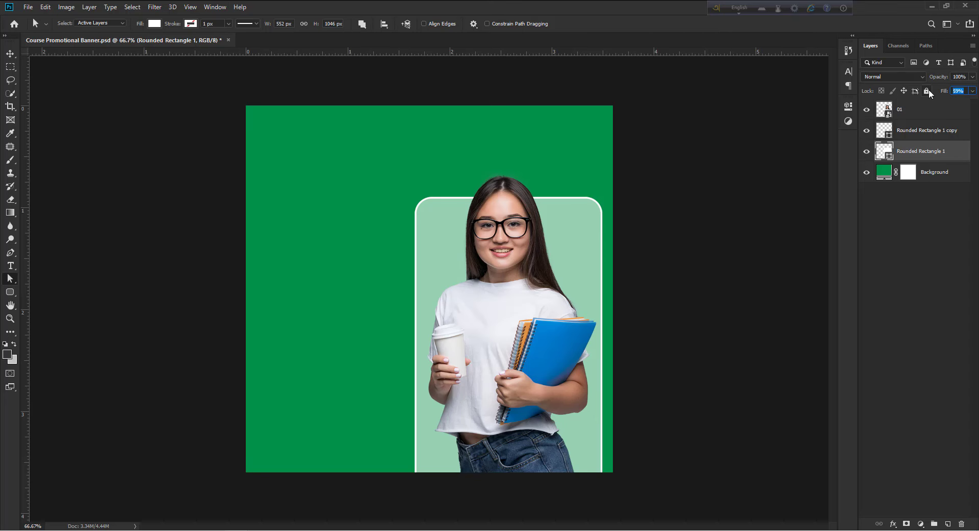
pyautogui.write('50')
# Step: Link the rounded rectangle layer and its outlined copy
pyautogui.keyDown('shift'); pyautogui.click(920, 131); pyautogui.keyUp('shift')
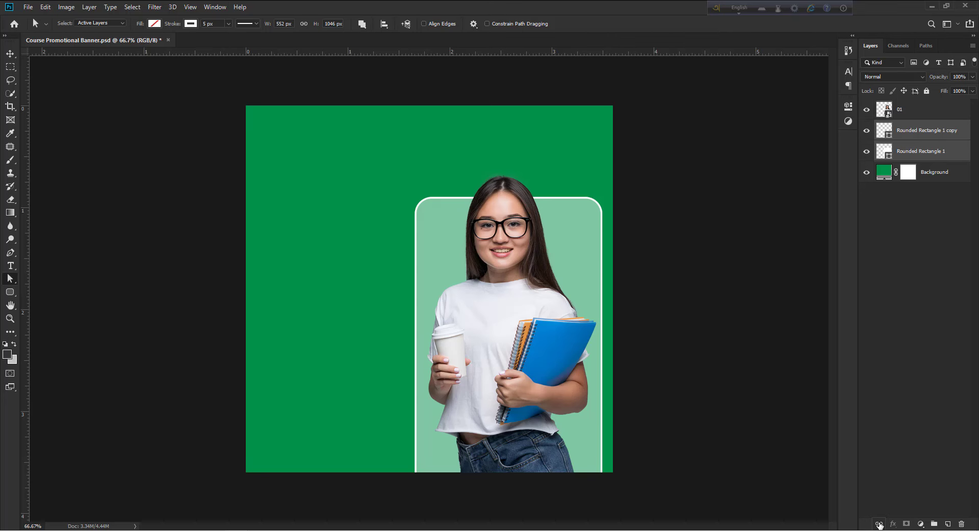
pyautogui.click(879, 524)
pyautogui.press('v')
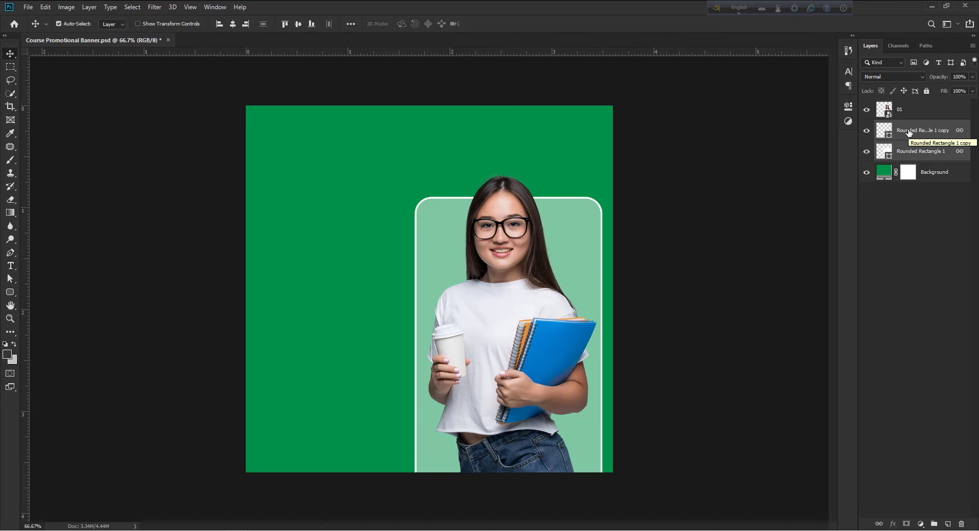
# Step: Add a text layer reading 9:35 in Montserrat Medium
pyautogui.press('t')
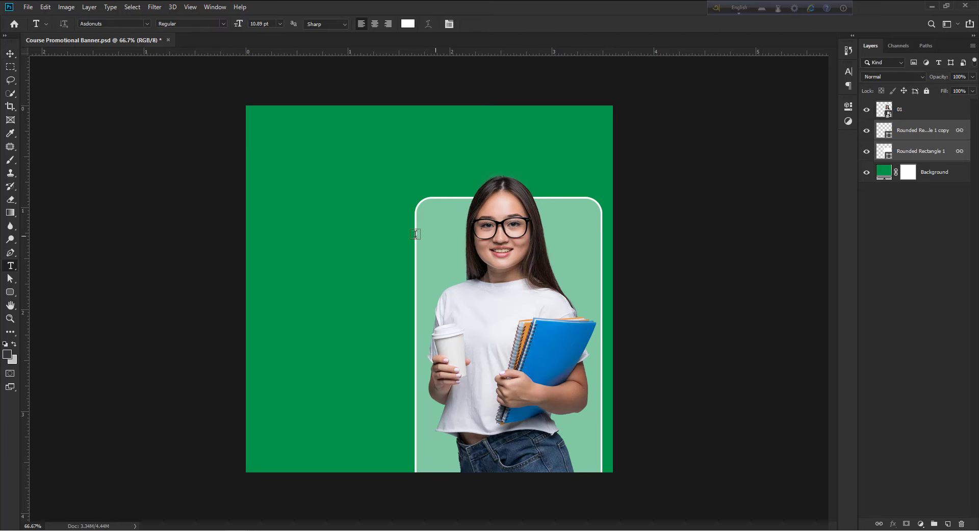
pyautogui.click(344, 239)
pyautogui.click(847, 71)
pyautogui.click(759, 86)
pyautogui.write('mont')
pyautogui.press('Return')
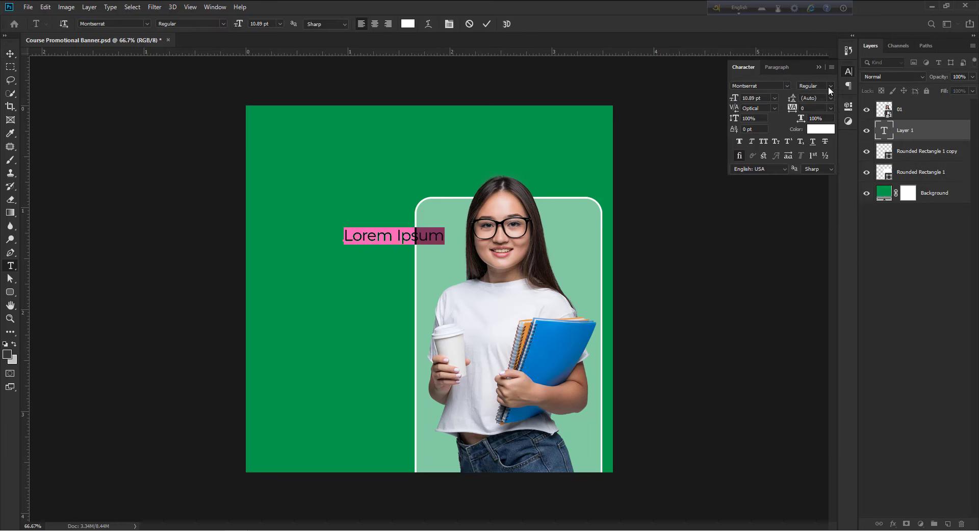
pyautogui.click(830, 86)
pyautogui.click(815, 163)
pyautogui.write('9:35')
pyautogui.hotkey('ctrl', 'a')
pyautogui.click(831, 86)
pyautogui.click(815, 162)
# Step: Scale the 9:35 text down to 6 pt and position it in the upper-left corner of the rounded rectangle
pyautogui.hotkey('ctrl', 't')
pyautogui.moveTo(376, 226); pyautogui.dragTo(434, 209)
pyautogui.hotkey('ctrl', 'space')
pyautogui.moveTo(691, 127); pyautogui.dragTo(586, 130)
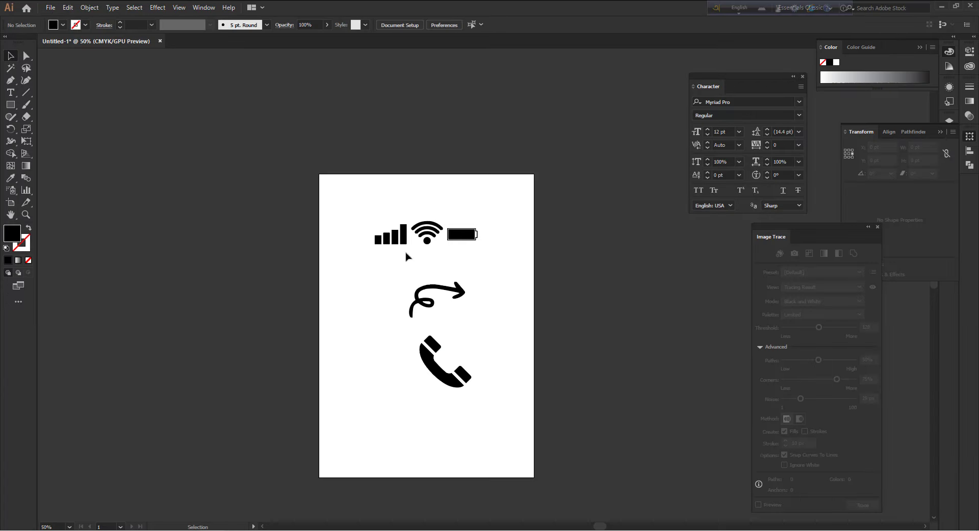
# Step: Copy the signal, Wi-Fi and battery icons from Illustrator and paste them into the Photoshop banner as a shape layer
pyautogui.moveTo(360, 215); pyautogui.dragTo(503, 258)
pyautogui.press('a')
pyautogui.hotkey('ctrl', 'c')
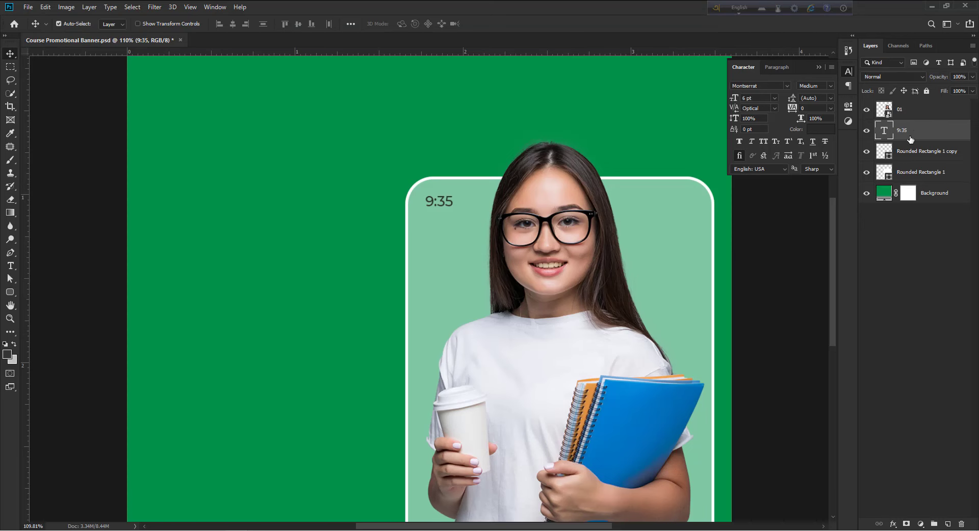
pyautogui.scroll(3, 662, 222)
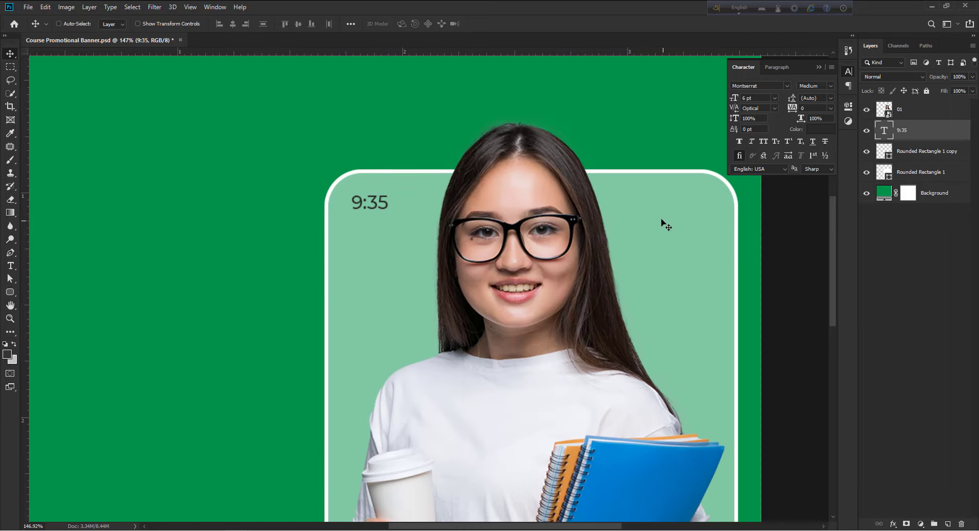
pyautogui.hotkey('ctrl', 'v')
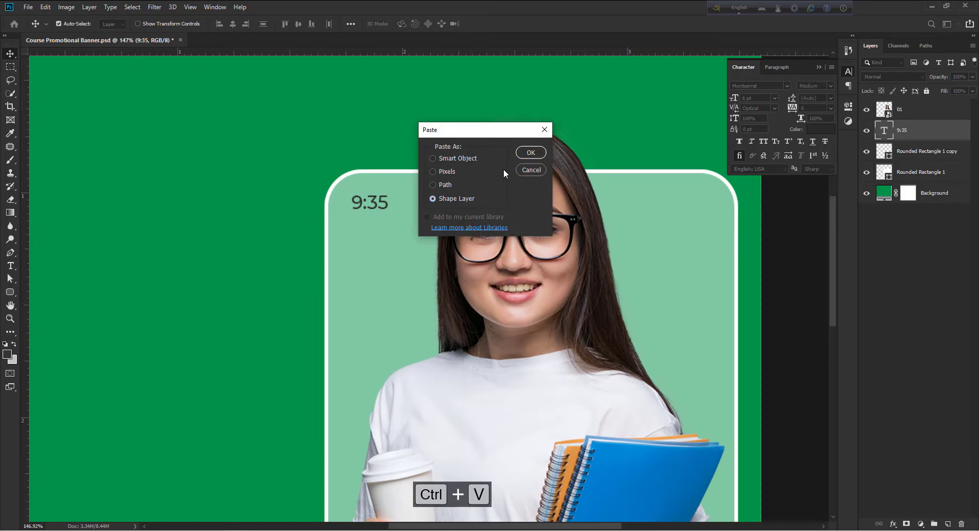
pyautogui.click(530, 153)
# Step: Scale the pasted signal, Wi-Fi and battery icons down and place them in the upper-right corner of the rounded rectangle
pyautogui.hotkey('ctrl', 't')
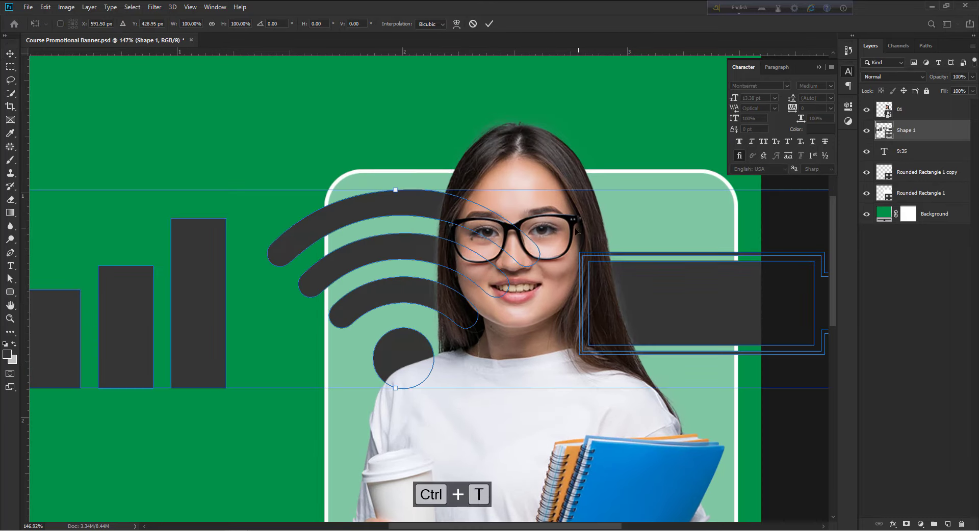
pyautogui.moveTo(577, 262); pyautogui.dragTo(535, 262)
pyautogui.moveTo(742, 214); pyautogui.dragTo(498, 269)
pyautogui.press('Return')
pyautogui.moveTo(484, 265); pyautogui.dragTo(535, 265)
pyautogui.moveTo(493, 184); pyautogui.dragTo(621, 201)
pyautogui.hotkey('ctrl', 't')
pyautogui.moveTo(510, 175); pyautogui.dragTo(537, 173)
pyautogui.press('Return')
pyautogui.moveTo(580, 262); pyautogui.dragTo(551, 261)
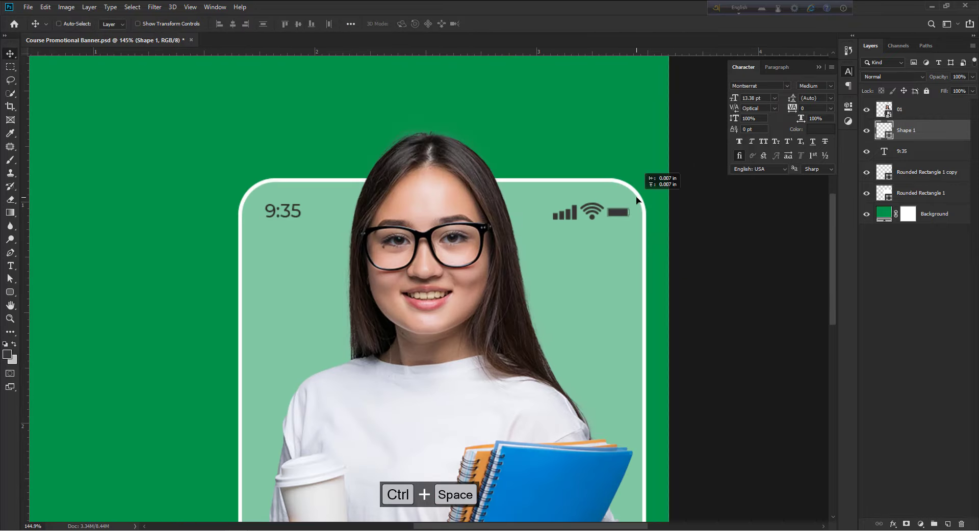
# Step: Set the 9:35 text to Montserrat Bold
pyautogui.doubleClick(884, 151)
pyautogui.click(831, 85)
pyautogui.click(820, 194)
# Step: Adjust the positions of the 9:35 text and the status icons so they line up inside the rounded rectangle
pyautogui.moveTo(622, 201); pyautogui.dragTo(658, 200)
pyautogui.click(632, 200)
pyautogui.keyDown('shift'); pyautogui.click(328, 198); pyautogui.keyUp('shift')
pyautogui.moveTo(597, 226); pyautogui.dragTo(576, 227)
pyautogui.click(365, 204)
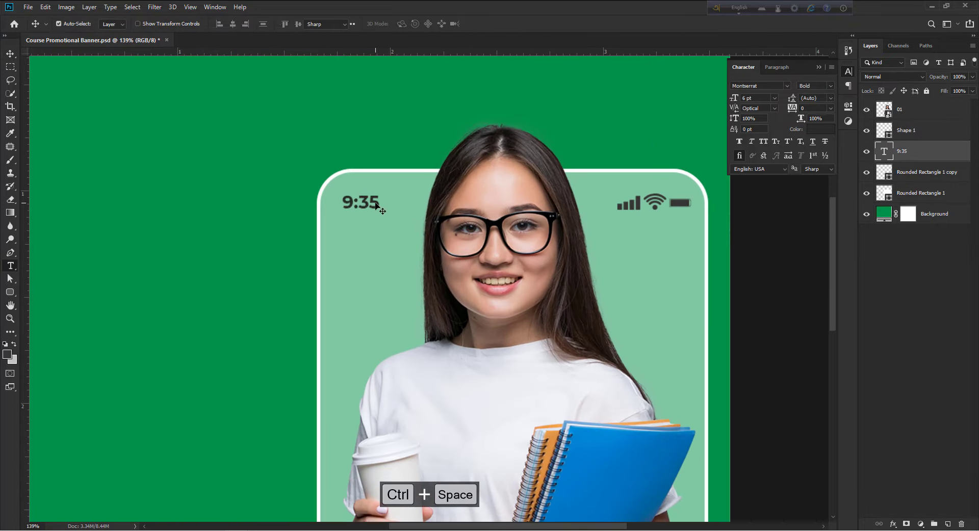
pyautogui.press('Up')
# Step: Group the icons, the 9:35 text and both rounded rectangle layers, and name the group Phone
pyautogui.hotkey('ctrl', '0')
pyautogui.click(912, 131)
pyautogui.keyDown('shift'); pyautogui.click(916, 196); pyautogui.keyUp('shift')
pyautogui.hotkey('ctrl', 'g')
pyautogui.doubleClick(904, 126)
pyautogui.write('Phone')
pyautogui.press('Return')
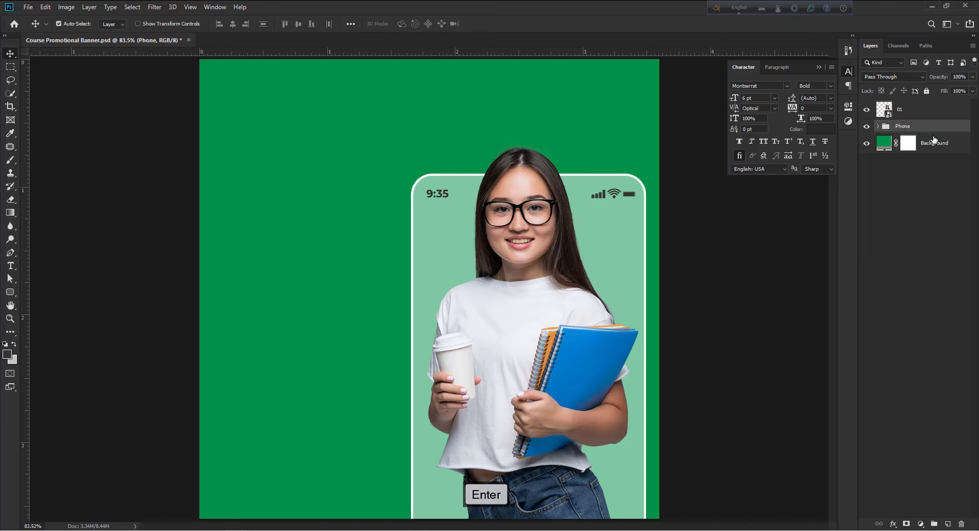
# Step: Add a layer mask with a gradient to the outlined rounded rectangle copy so its outline fades toward the bottom
pyautogui.click(877, 126)
pyautogui.click(925, 185)
pyautogui.click(906, 524)
# Step: Nudge the 9:35 text and icons down, group them, and center that group horizontally on the rounded rectangle
pyautogui.keyDown('shift'); pyautogui.click(907, 165); pyautogui.keyUp('shift')
pyautogui.press('Down')
pyautogui.press('Down')
pyautogui.press('Down')
pyautogui.press('Down')
pyautogui.press('Down')
pyautogui.press('Down')
pyautogui.press('Down')
pyautogui.hotkey('ctrl', 'g')
pyautogui.keyDown('ctrl'); pyautogui.click(925, 177); pyautogui.keyUp('ctrl')
pyautogui.click(233, 24)
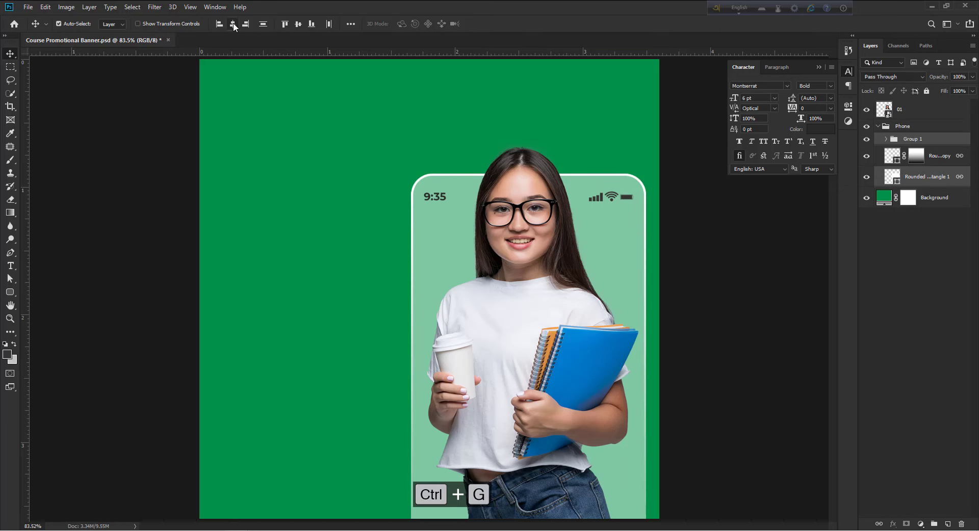
pyautogui.click(912, 140)
pyautogui.click(877, 126)
# Step: Add a new empty layer directly above the Phone group
pyautogui.moveTo(663, 265); pyautogui.dragTo(649, 264)
pyautogui.click(933, 147)
pyautogui.click(920, 131)
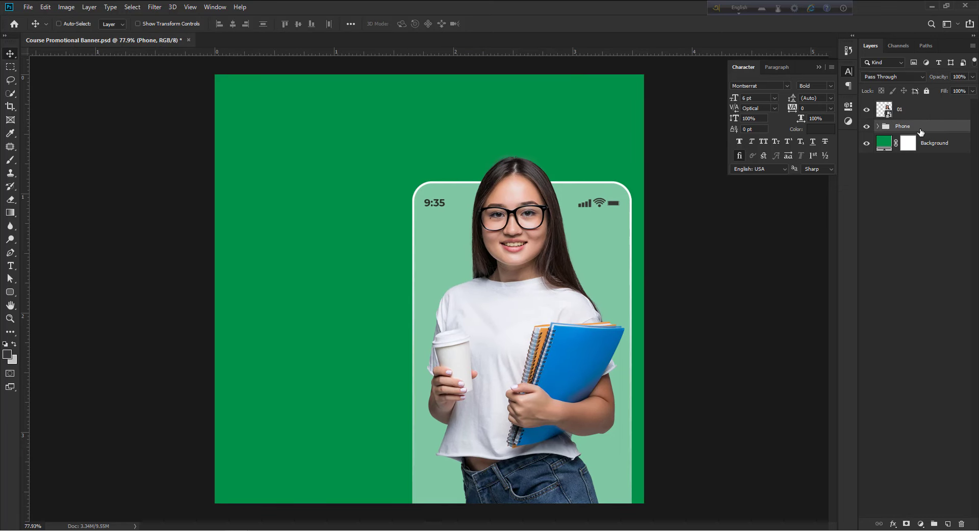
pyautogui.hotkey('ctrl', 'shift', 'n')
pyautogui.press('Return')
# Step: Choose a soft round brush with 0% hardness and enlarge it to about 465 px
pyautogui.press('b')
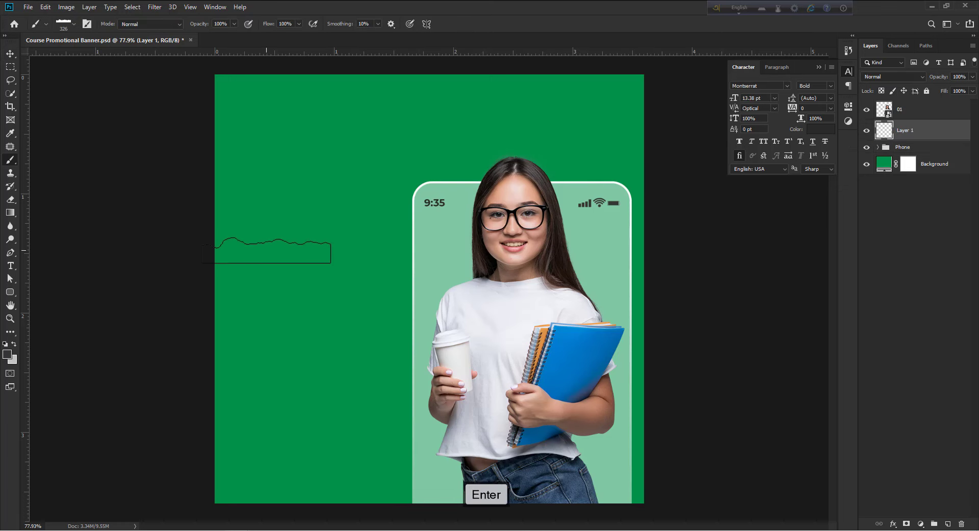
pyautogui.rightClick(415, 222)
pyautogui.click(479, 291)
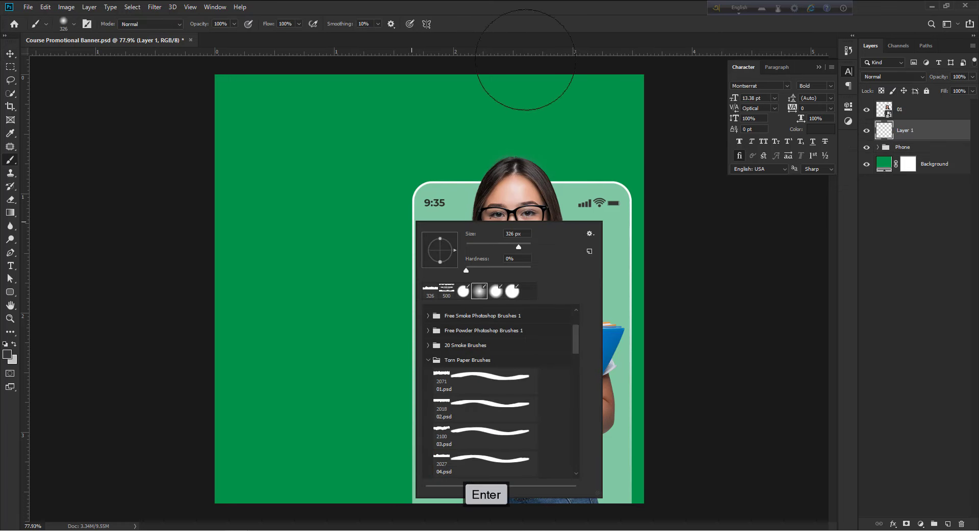
pyautogui.press('Return')
pyautogui.moveTo(394, 248); pyautogui.dragTo(444, 242)
pyautogui.moveTo(408, 274); pyautogui.dragTo(397, 197)
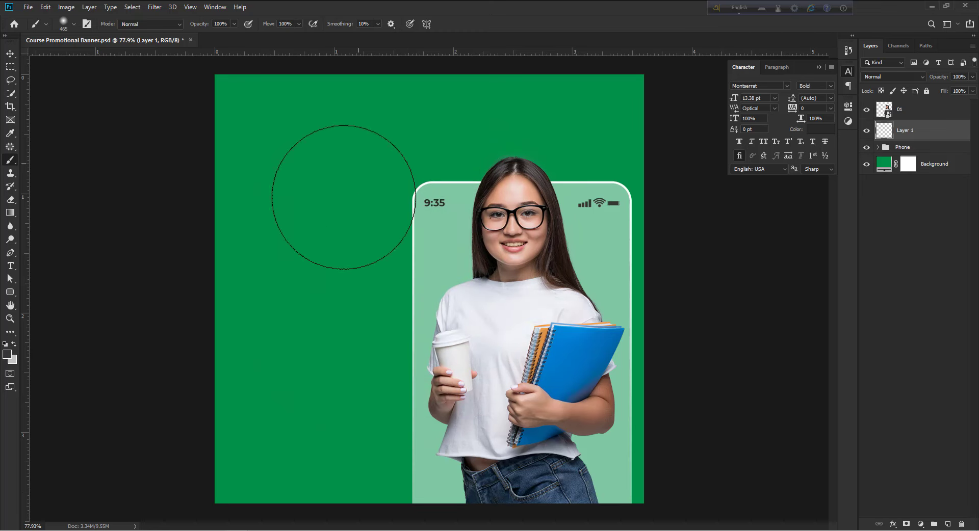
# Step: Set the foreground color to white (ffffff)
pyautogui.click(14, 345)
pyautogui.click(7, 353)
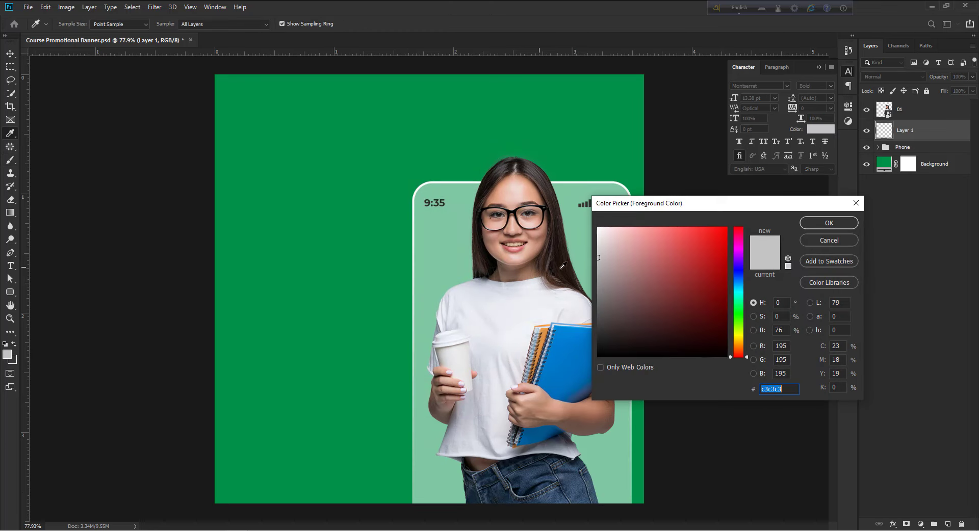
pyautogui.write('ffffff')
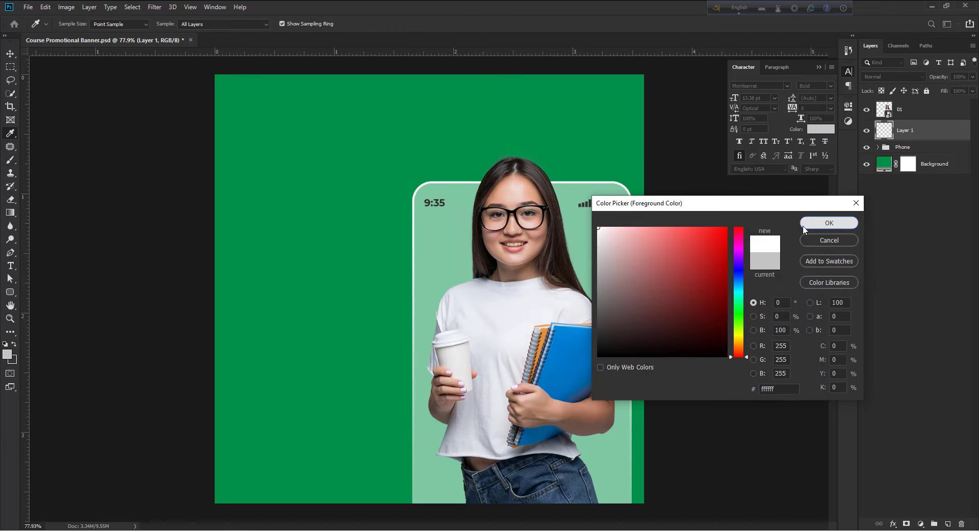
pyautogui.click(829, 223)
# Step: Paint a soft white glow behind the woman on the new layer and enlarge it beyond the phone frame
pyautogui.moveTo(487, 267)
pyautogui.mouseDown()
pyautogui.moveTo(530, 298)
pyautogui.moveTo(554, 293)
pyautogui.mouseUp()
pyautogui.click(413, 271)
pyautogui.hotkey('ctrl', 't')
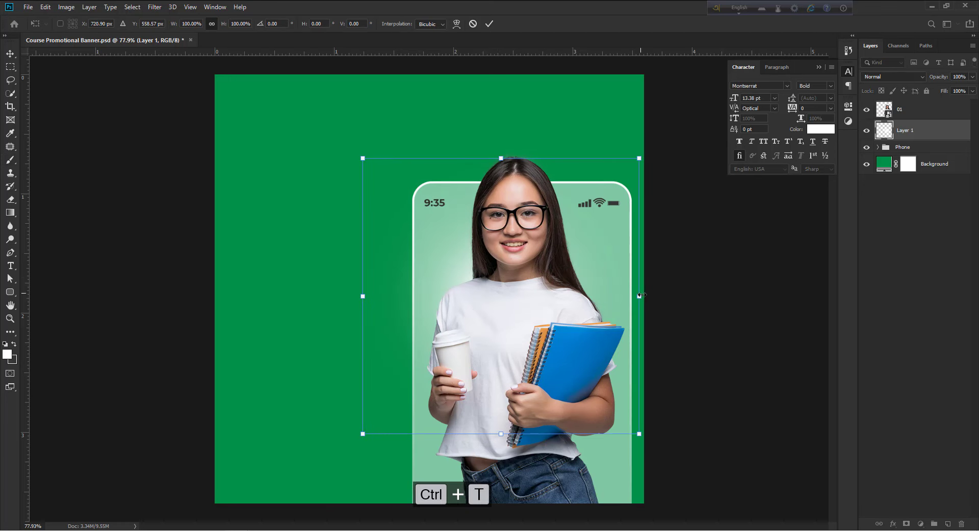
pyautogui.moveTo(638, 297)
pyautogui.mouseDown()
pyautogui.moveTo(708, 250)
pyautogui.moveTo(752, 249)
pyautogui.moveTo(627, 290)
pyautogui.mouseUp()
pyautogui.press('Return')
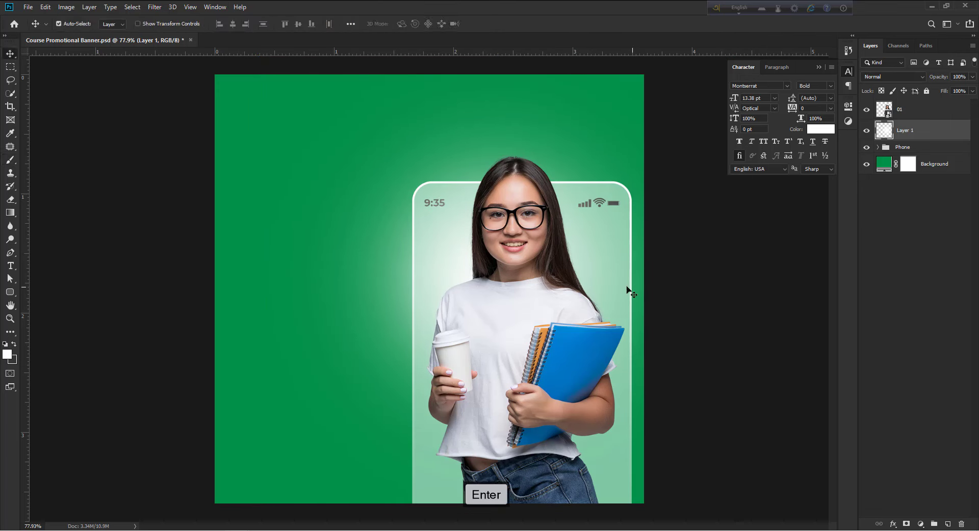
# Step: Add a Levels adjustment layer clipped to the woman's photo layer 01
pyautogui.click(525, 220)
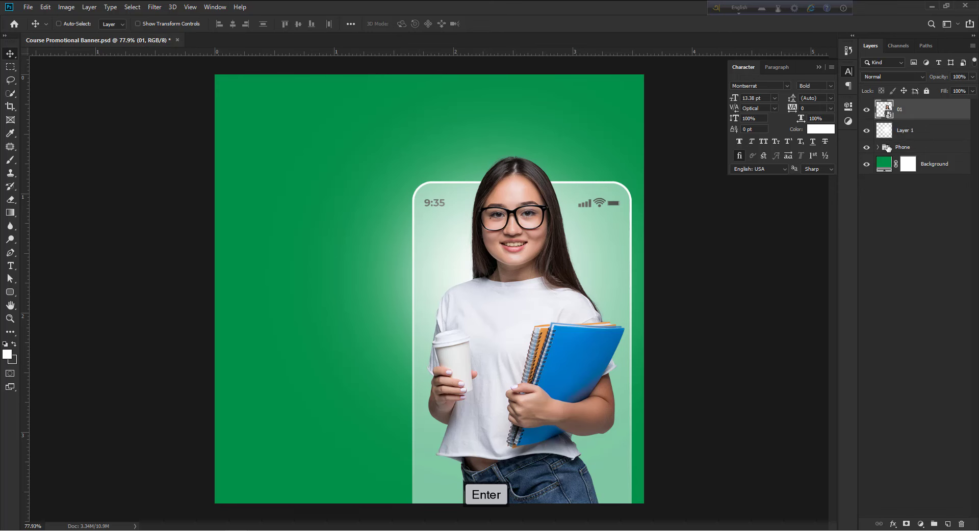
pyautogui.click(921, 521)
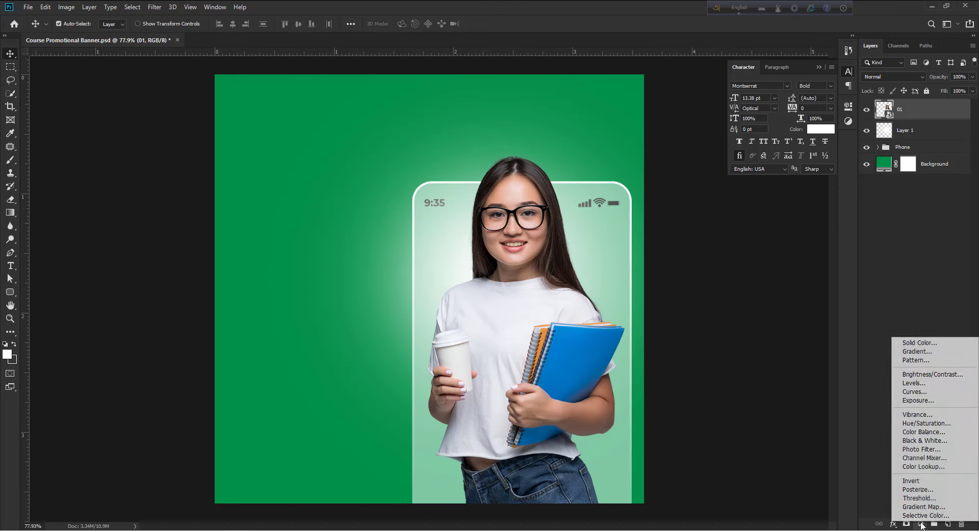
pyautogui.click(913, 383)
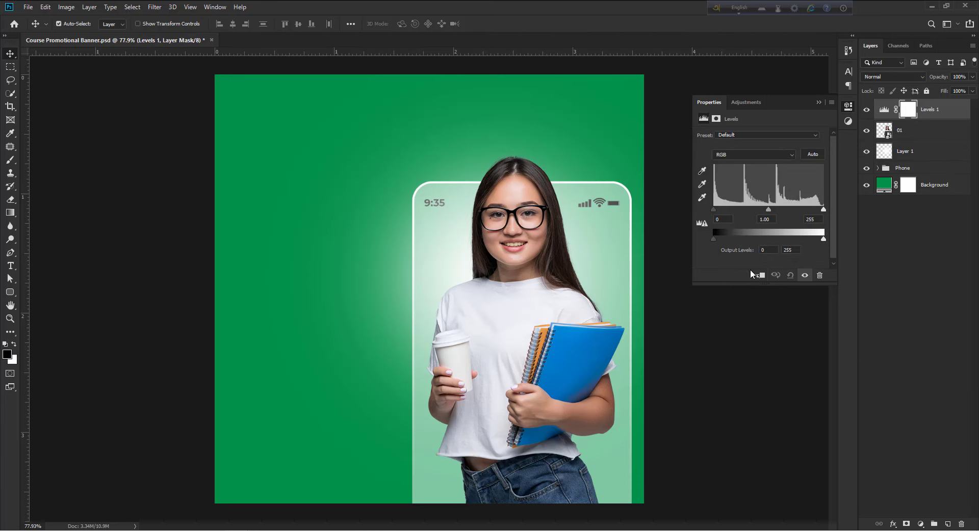
pyautogui.click(759, 276)
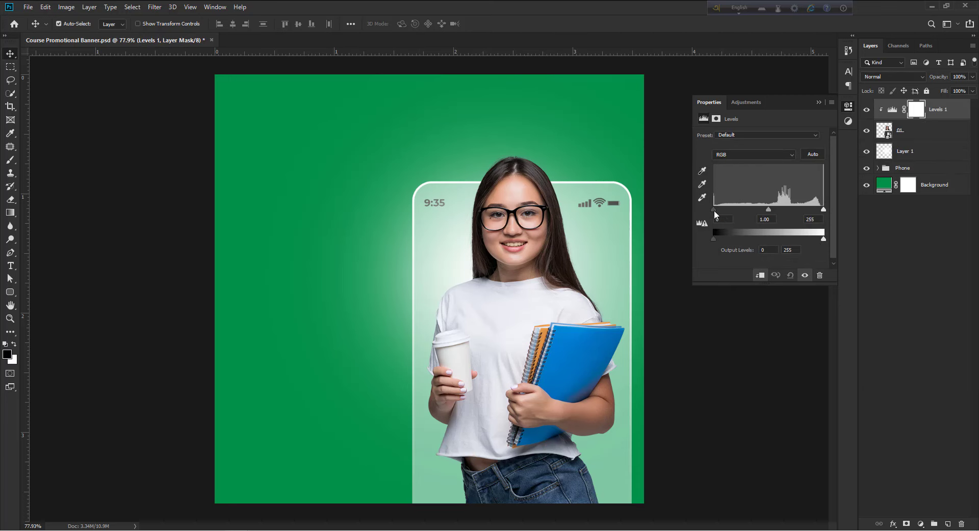
# Step: Set the Levels white input to 2 and the black output to 255, and invert the adjustment's mask to black
pyautogui.moveTo(713, 210); pyautogui.dragTo(677, 207)
pyautogui.moveTo(823, 210); pyautogui.dragTo(858, 252)
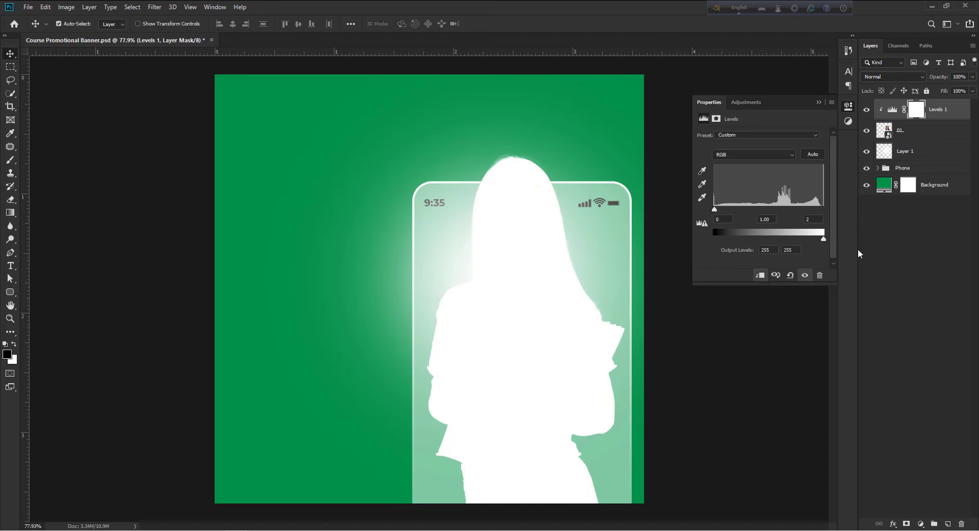
pyautogui.click(818, 103)
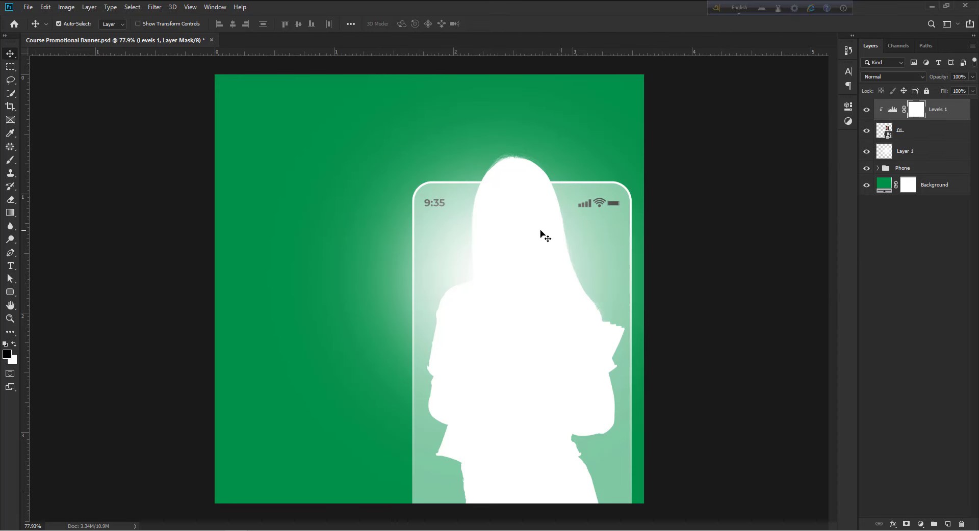
pyautogui.hotkey('ctrl', 'i')
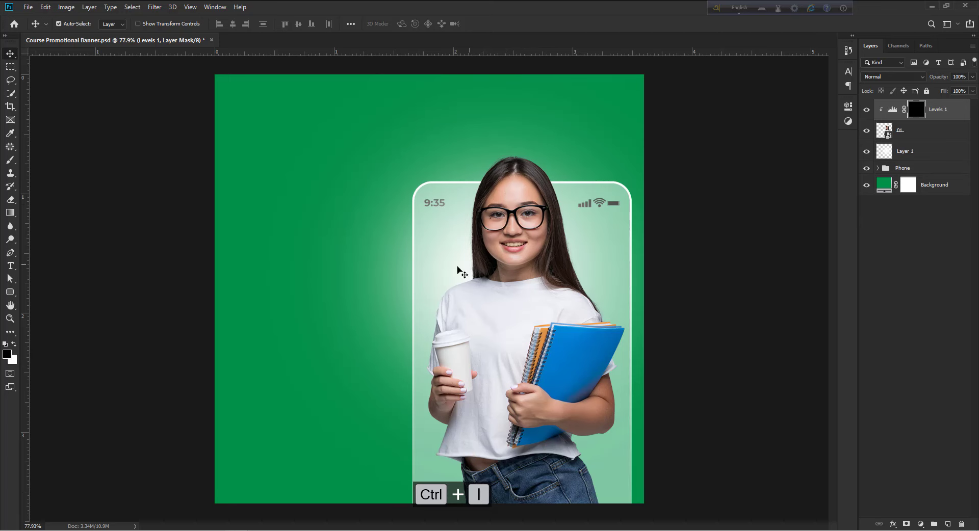
# Step: Paint the Levels mask with a small soft white brush along the outer edge of the hair on the glow side
pyautogui.press('b')
pyautogui.hotkey('ctrl', 'space')
pyautogui.moveTo(439, 198)
pyautogui.mouseDown()
pyautogui.moveTo(478, 233)
pyautogui.moveTo(495, 230)
pyautogui.mouseUp()
pyautogui.moveTo(557, 182); pyautogui.dragTo(412, 162)
pyautogui.hotkey('ctrl', 'space')
pyautogui.moveTo(538, 151)
pyautogui.mouseDown()
pyautogui.moveTo(573, 203)
pyautogui.moveTo(548, 176)
pyautogui.mouseUp()
pyautogui.press('x')
pyautogui.hotkey('ctrl', 'space')
pyautogui.press('space')
pyautogui.moveTo(548, 176); pyautogui.dragTo(515, 225)
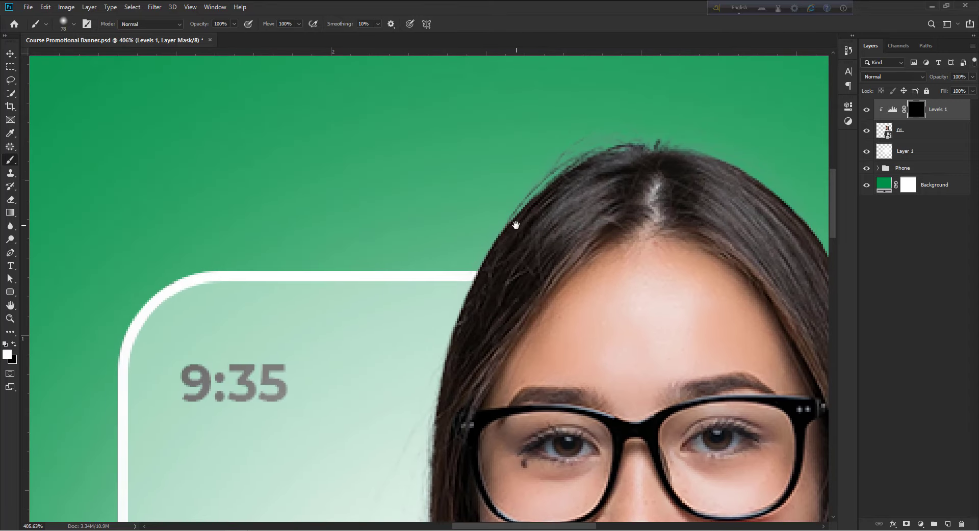
pyautogui.hotkey('ctrl', 'space')
pyautogui.moveTo(495, 193); pyautogui.dragTo(484, 173)
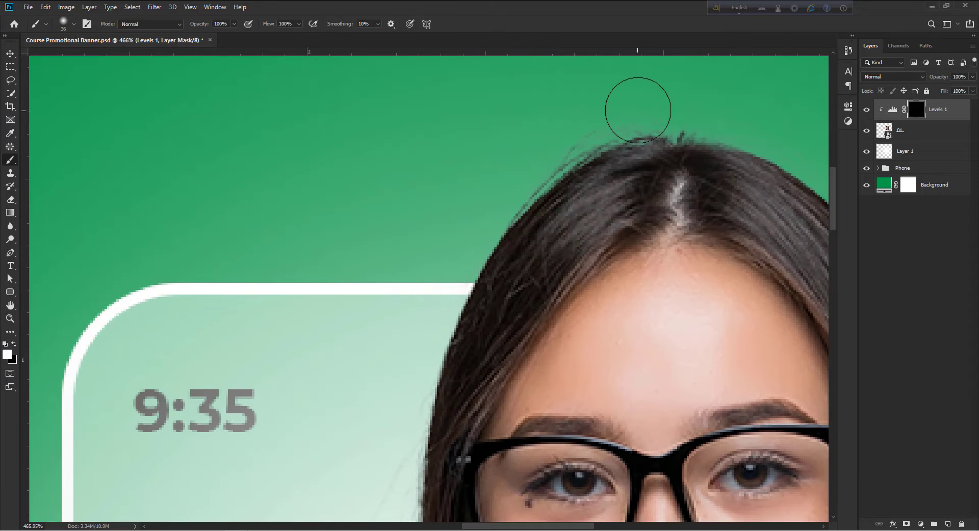
pyautogui.moveTo(583, 102); pyautogui.dragTo(513, 204)
pyautogui.press('space')
pyautogui.moveTo(429, 276); pyautogui.dragTo(435, 210)
pyautogui.moveTo(532, 100); pyautogui.dragTo(504, 153)
pyautogui.press('space')
pyautogui.moveTo(384, 277); pyautogui.dragTo(391, 234)
pyautogui.moveTo(503, 114); pyautogui.dragTo(463, 211)
pyautogui.press('space')
pyautogui.moveTo(385, 294); pyautogui.dragTo(391, 229)
pyautogui.hotkey('ctrl', 'space')
pyautogui.moveTo(415, 225)
pyautogui.mouseDown()
pyautogui.moveTo(444, 183)
pyautogui.moveTo(419, 231)
pyautogui.mouseUp()
pyautogui.press('space')
pyautogui.moveTo(414, 301)
pyautogui.mouseDown()
pyautogui.moveTo(417, 240)
pyautogui.moveTo(429, 352)
pyautogui.moveTo(398, 290)
pyautogui.mouseUp()
pyautogui.press('[')
pyautogui.press('space')
pyautogui.moveTo(434, 265)
pyautogui.mouseDown()
pyautogui.moveTo(429, 402)
pyautogui.moveTo(404, 432)
pyautogui.mouseUp()
# Step: Paint the Levels mask in white along the shoulder, sleeve and coffee cup edges to add rim light
pyautogui.hotkey('ctrl', 'space')
pyautogui.press('space')
pyautogui.moveTo(409, 432)
pyautogui.mouseDown()
pyautogui.moveTo(446, 268)
pyautogui.moveTo(362, 449)
pyautogui.mouseUp()
pyautogui.press('space')
pyautogui.moveTo(275, 510)
pyautogui.mouseDown()
pyautogui.moveTo(330, 385)
pyautogui.moveTo(362, 245)
pyautogui.mouseUp()
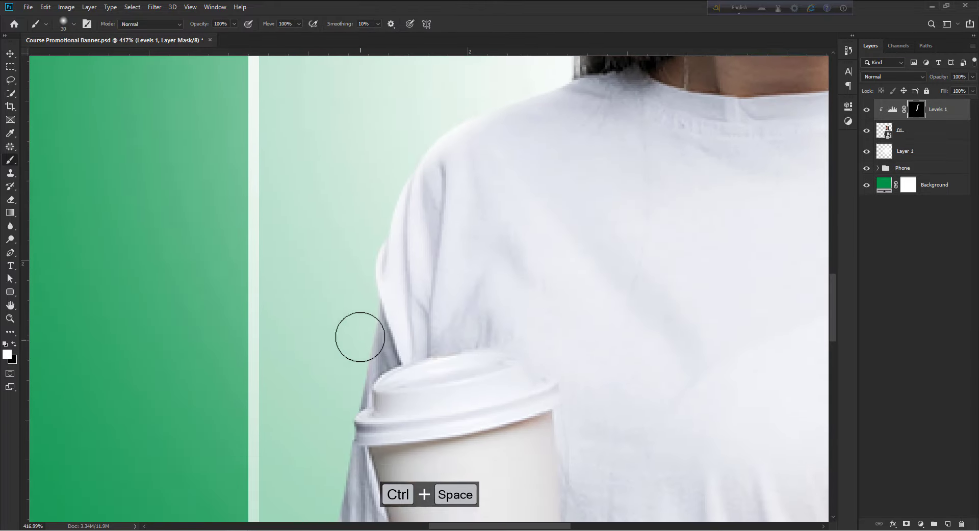
pyautogui.moveTo(360, 337); pyautogui.dragTo(329, 504)
pyautogui.moveTo(329, 504)
pyautogui.mouseDown()
pyautogui.moveTo(343, 416)
pyautogui.moveTo(308, 498)
pyautogui.mouseUp()
pyautogui.moveTo(308, 498); pyautogui.dragTo(322, 361)
pyautogui.moveTo(334, 352)
pyautogui.mouseDown()
pyautogui.moveTo(350, 443)
pyautogui.moveTo(332, 508)
pyautogui.mouseUp()
pyautogui.moveTo(331, 508); pyautogui.dragTo(375, 317)
pyautogui.moveTo(377, 331); pyautogui.dragTo(454, 479)
pyautogui.moveTo(443, 502); pyautogui.dragTo(464, 297)
pyautogui.moveTo(474, 326)
pyautogui.mouseDown()
pyautogui.moveTo(586, 402)
pyautogui.moveTo(584, 254)
pyautogui.mouseUp()
pyautogui.moveTo(592, 257)
pyautogui.mouseDown()
pyautogui.moveTo(607, 491)
pyautogui.moveTo(566, 474)
pyautogui.mouseUp()
pyautogui.hotkey('ctrl', 'space')
pyautogui.moveTo(575, 296)
pyautogui.mouseDown()
pyautogui.moveTo(474, 406)
pyautogui.moveTo(456, 402)
pyautogui.mouseUp()
pyautogui.moveTo(561, 234); pyautogui.dragTo(492, 409)
pyautogui.moveTo(417, 312)
pyautogui.mouseDown()
pyautogui.moveTo(364, 175)
pyautogui.moveTo(367, 193)
pyautogui.mouseUp()
pyautogui.moveTo(442, 265); pyautogui.dragTo(396, 285)
pyautogui.click(413, 378)
pyautogui.moveTo(557, 269)
pyautogui.mouseDown()
pyautogui.moveTo(546, 270)
pyautogui.moveTo(558, 269)
pyautogui.mouseUp()
# Step: Move the white glow Layer 1 into the Phone group, beneath the grouped 9:35 text and icons
pyautogui.click(10, 54)
pyautogui.click(907, 132)
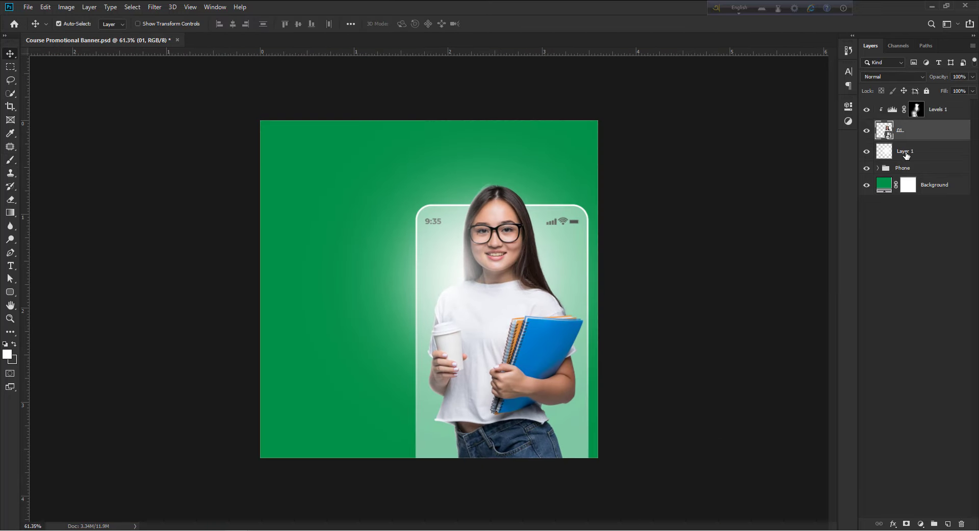
pyautogui.click(906, 153)
pyautogui.click(877, 168)
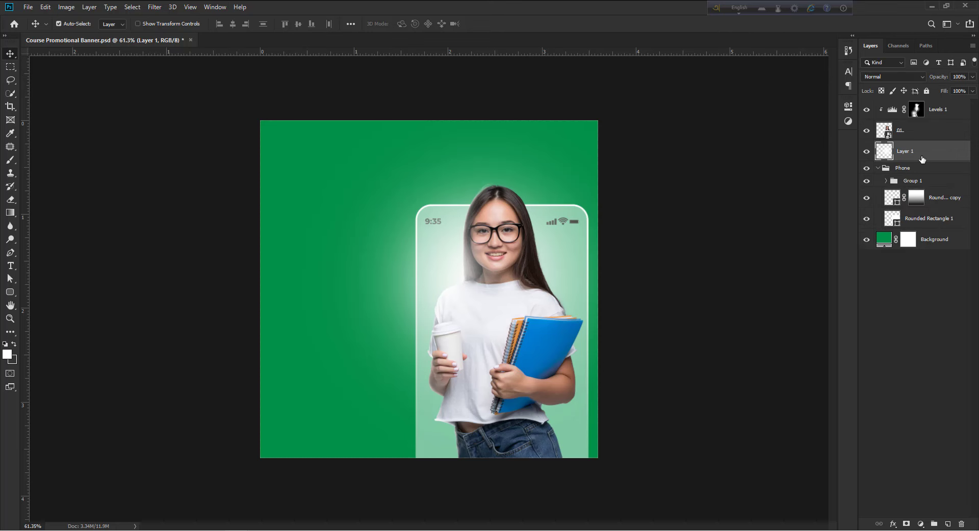
pyautogui.moveTo(922, 159); pyautogui.dragTo(917, 185)
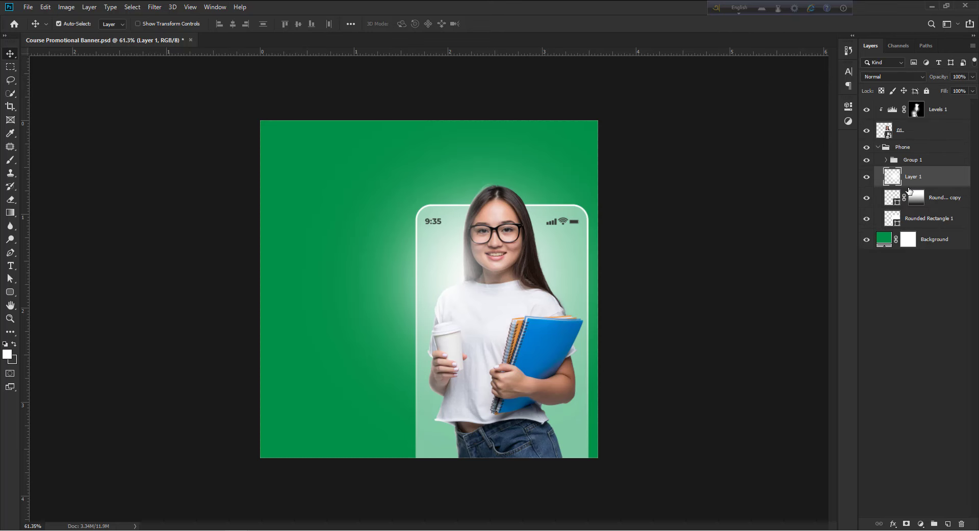
pyautogui.click(878, 148)
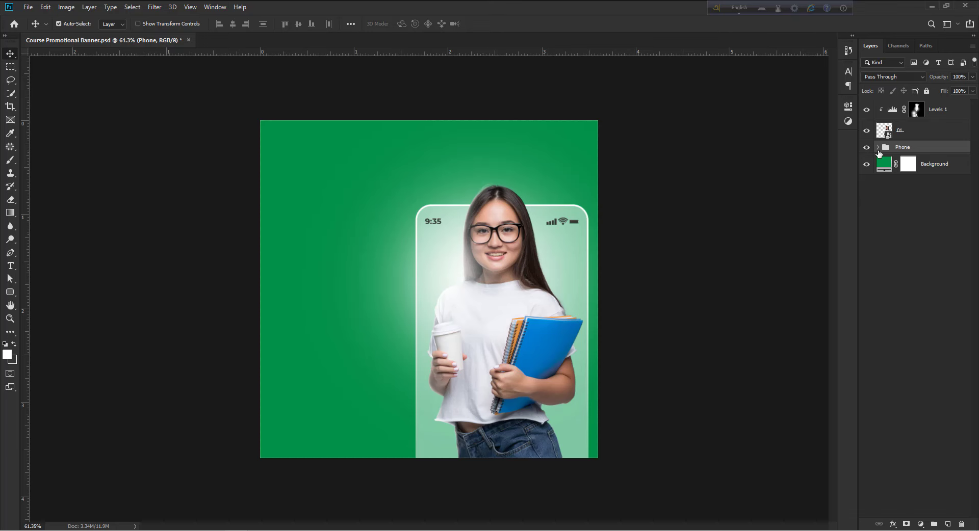
# Step: Try shifting the Phone group up and left by one large nudge in each direction
pyautogui.hotkey('shift', 'Up')
pyautogui.hotkey('shift', 'Left')
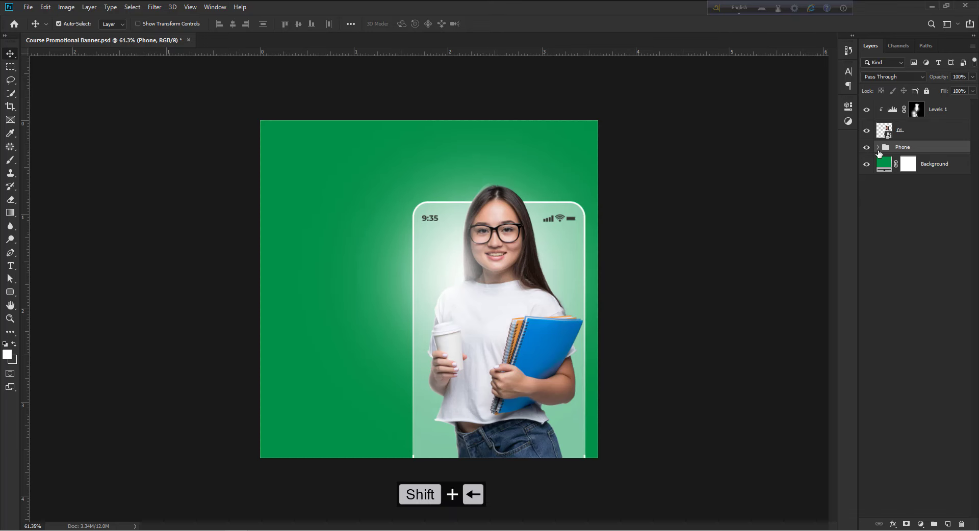
pyautogui.hotkey('ctrl', 'z')
pyautogui.hotkey('ctrl', 'z')
# Step: Nudge the Phone group slightly up and left in small increments
pyautogui.press('Up')
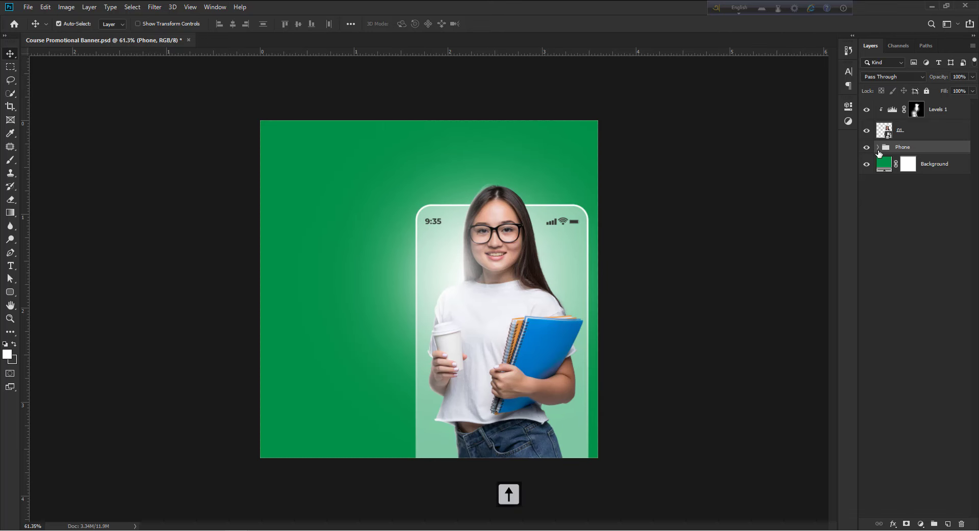
pyautogui.press('Left')
pyautogui.press('Left')
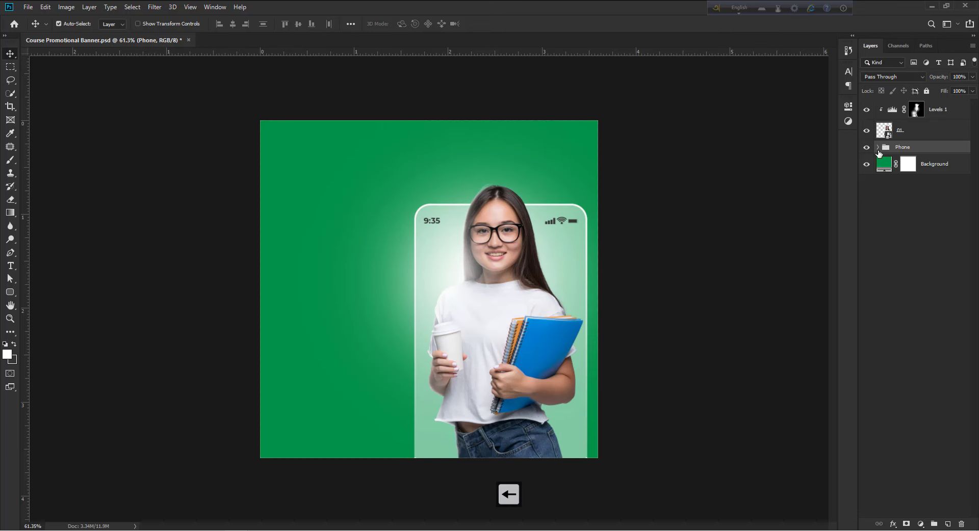
# Step: Add the logo and text groups above the Levels layer, show the guides and align both groups to the left margin guide
pyautogui.click(943, 114)
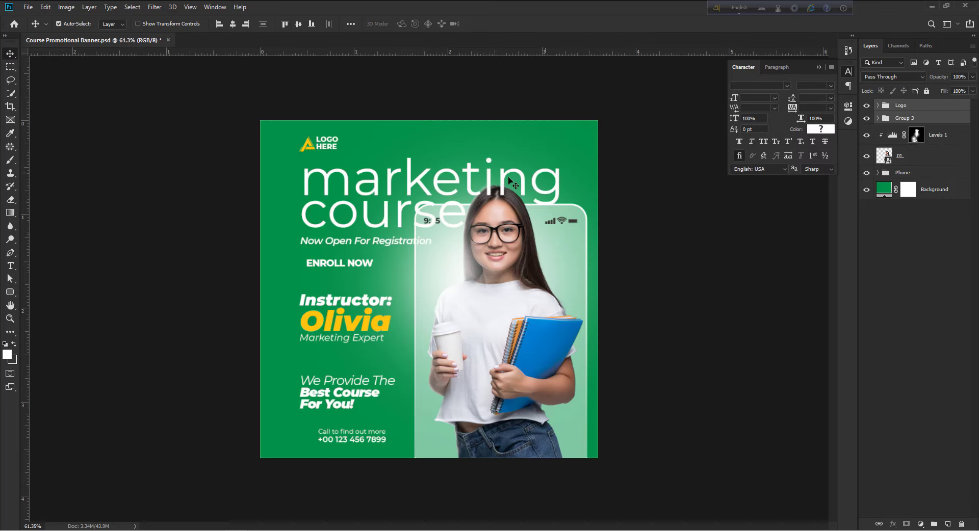
pyautogui.hotkey('ctrl', 'h')
pyautogui.moveTo(415, 187); pyautogui.dragTo(389, 187)
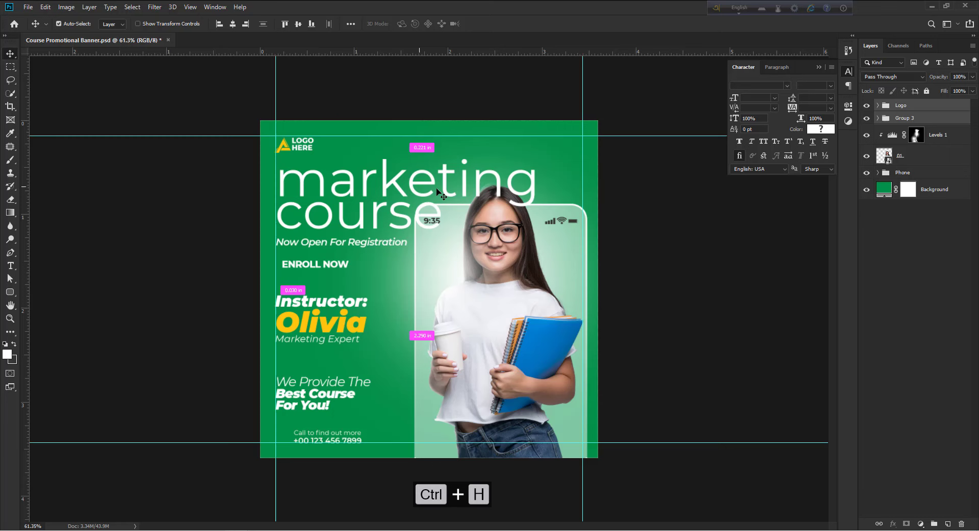
pyautogui.click(640, 202)
# Step: Set the "marketing course" heading's font to Asdonuts and move the heading slightly up beneath the logo
pyautogui.click(365, 176)
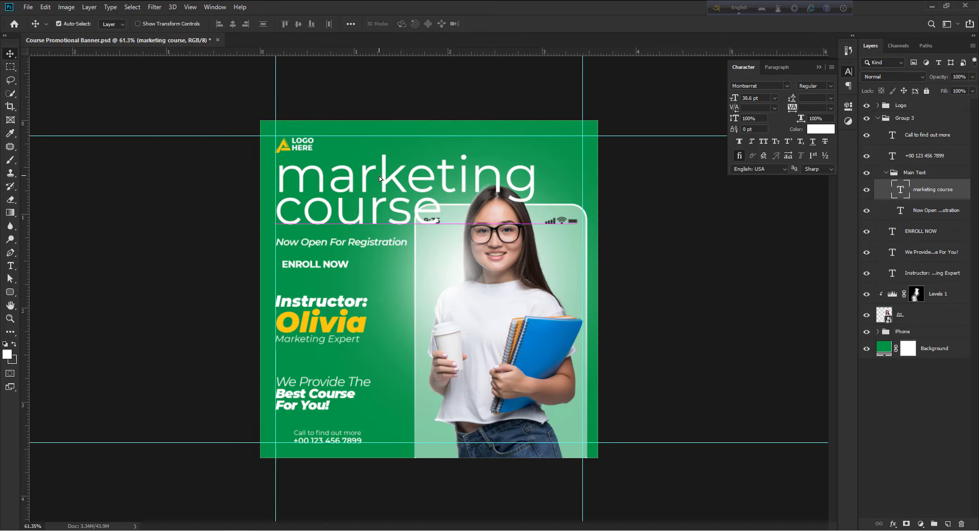
pyautogui.click(767, 86)
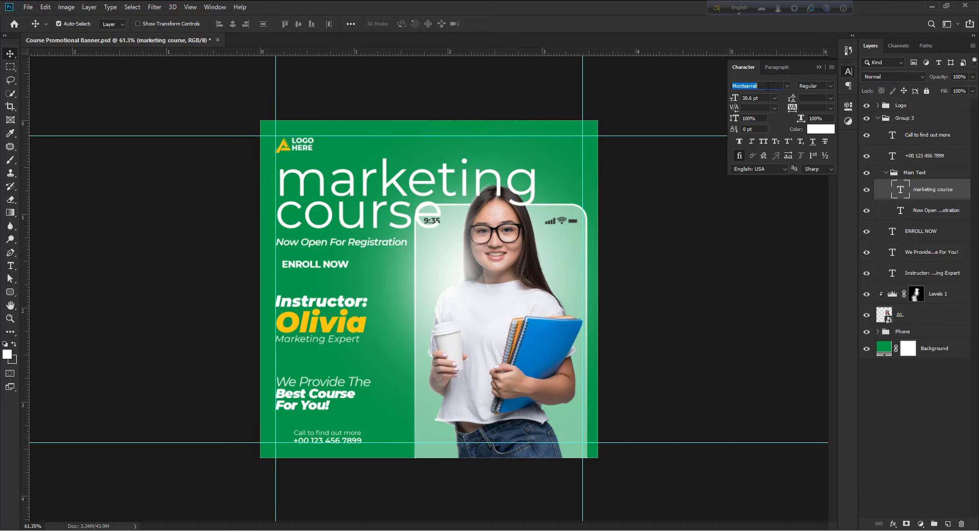
pyautogui.hotkey('ctrl', 'v')
pyautogui.write('Asd')
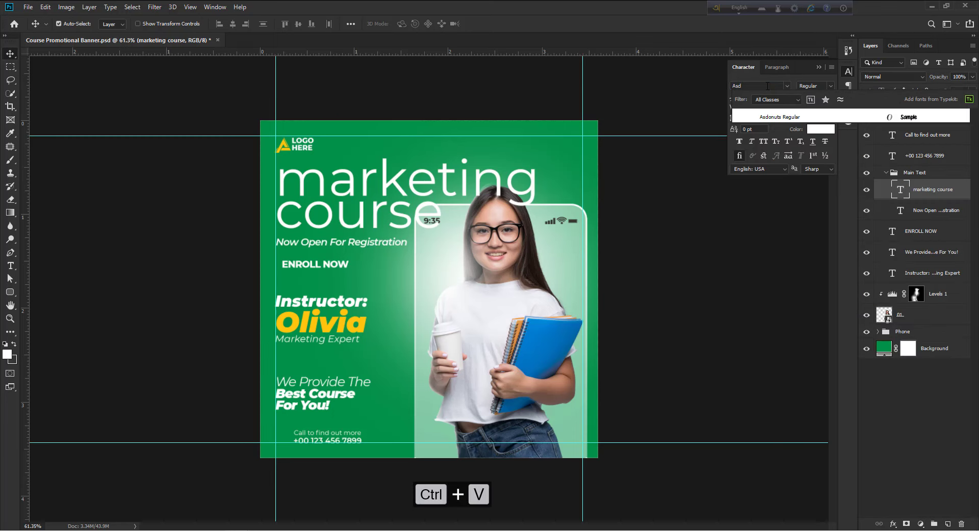
pyautogui.press('Return')
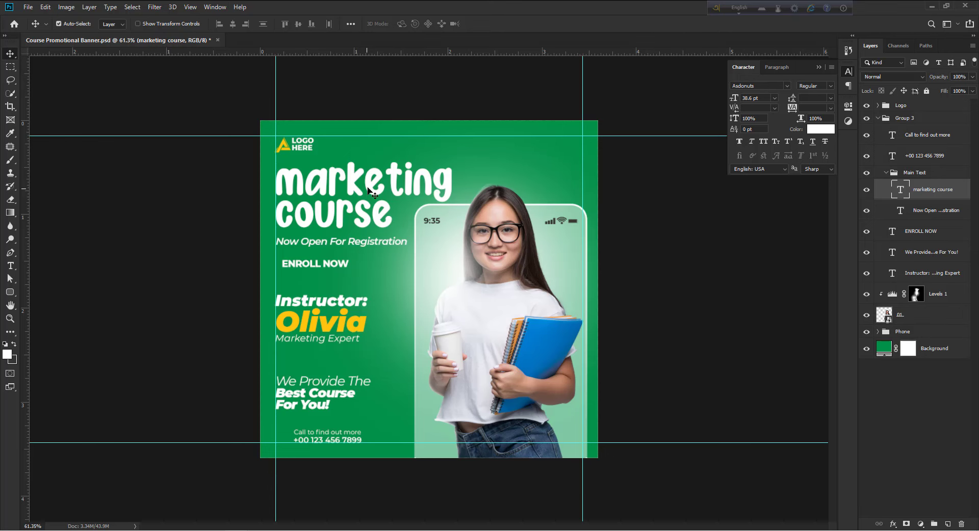
pyautogui.moveTo(374, 187); pyautogui.dragTo(371, 181)
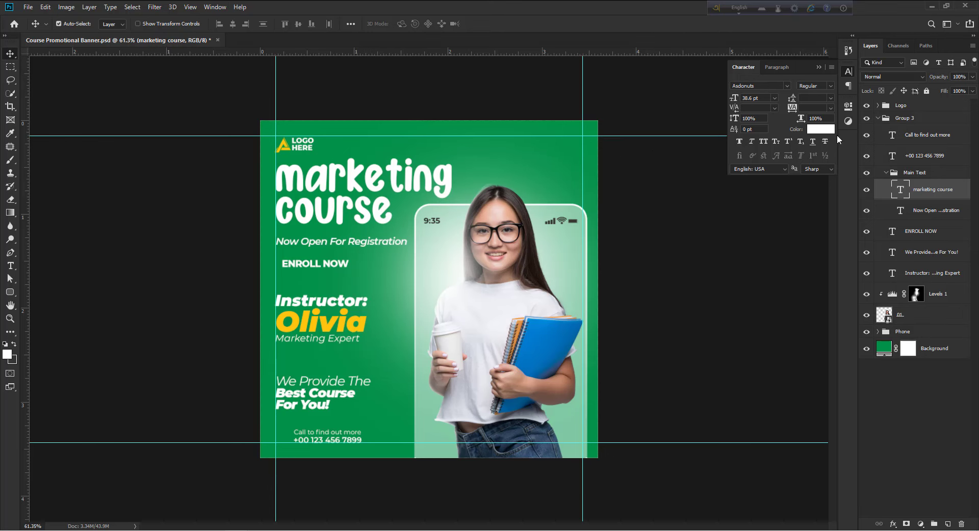
# Step: Add an 8 px outside stroke to the heading, coloured a darker shade of the green sampled from the banner background
pyautogui.doubleClick(965, 193)
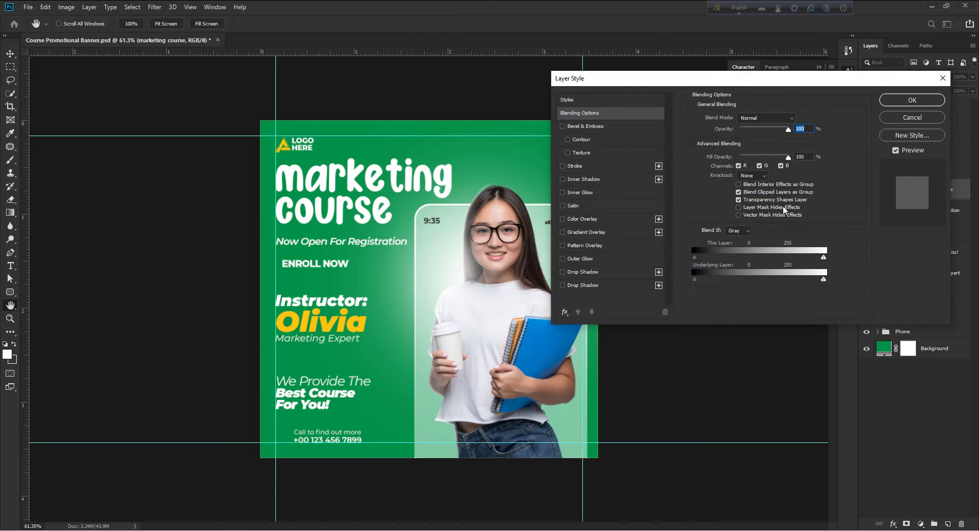
pyautogui.click(578, 167)
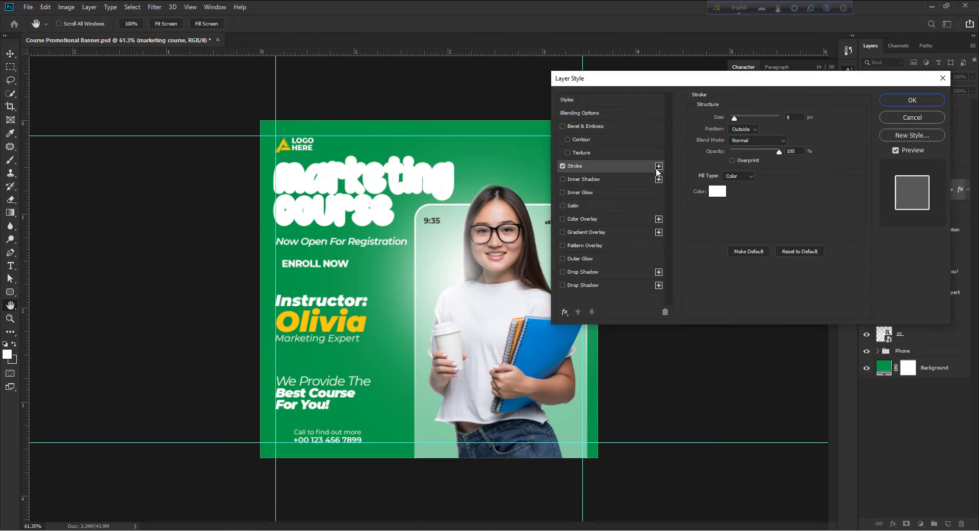
pyautogui.click(716, 192)
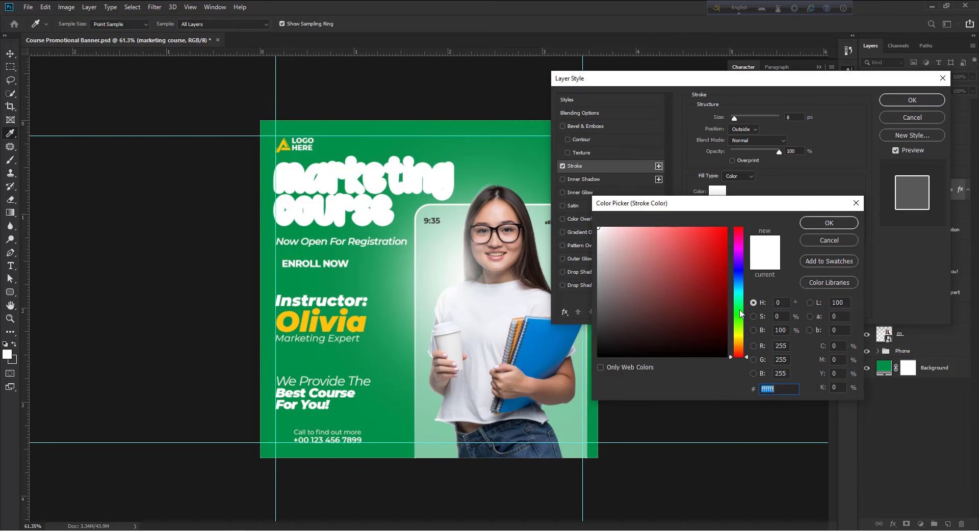
pyautogui.click(271, 357)
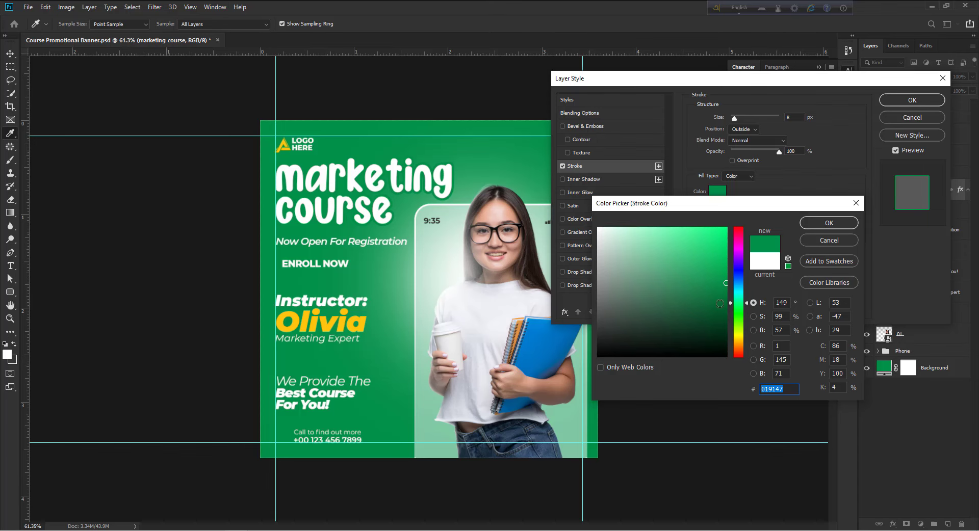
pyautogui.click(753, 317)
pyautogui.click(754, 330)
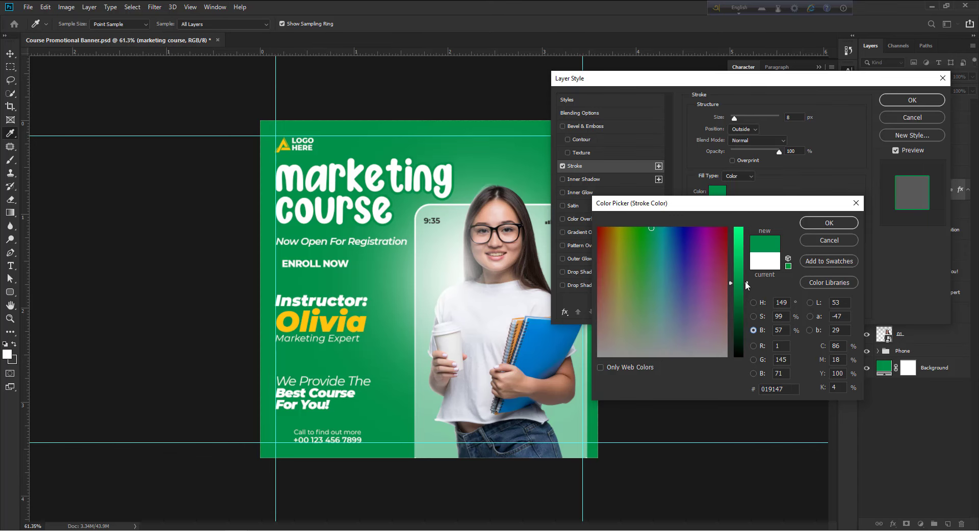
pyautogui.moveTo(745, 281); pyautogui.dragTo(744, 302)
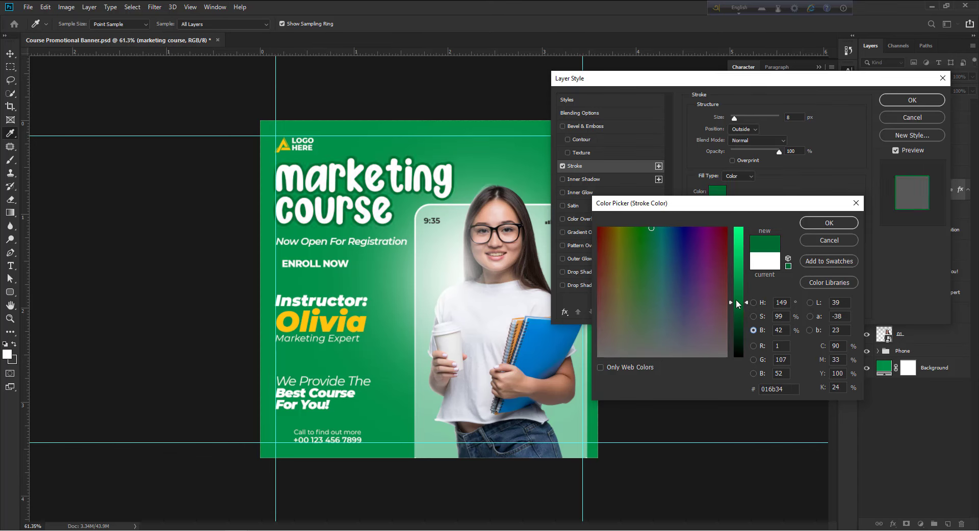
pyautogui.click(747, 299)
pyautogui.click(802, 228)
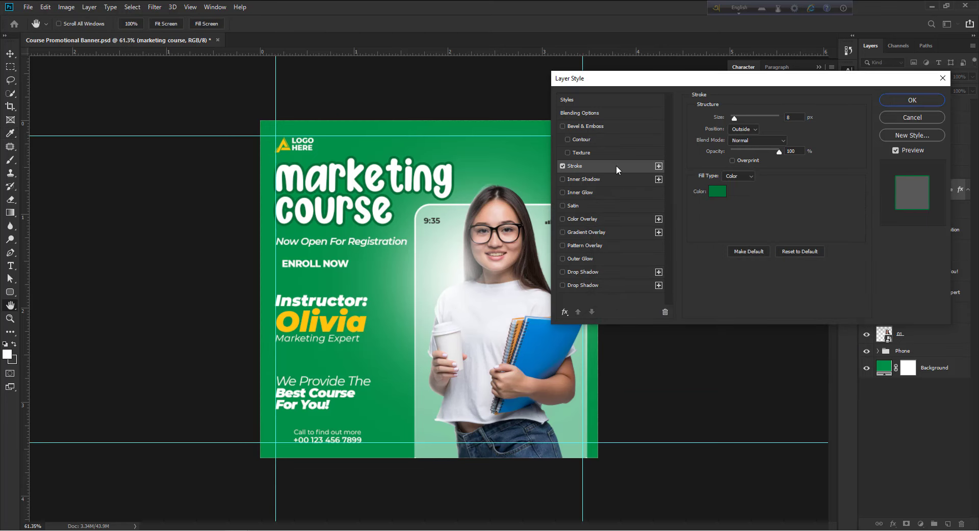
# Step: Add an Inner Bevel to the heading, with size 4 px and soften 3 px
pyautogui.click(585, 127)
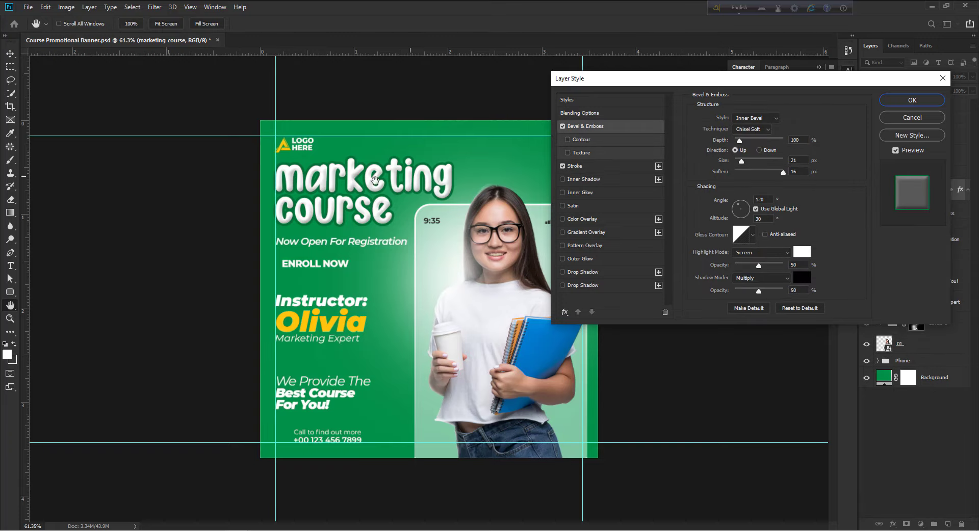
pyautogui.scroll(3, 374, 181)
pyautogui.moveTo(382, 207); pyautogui.dragTo(359, 229)
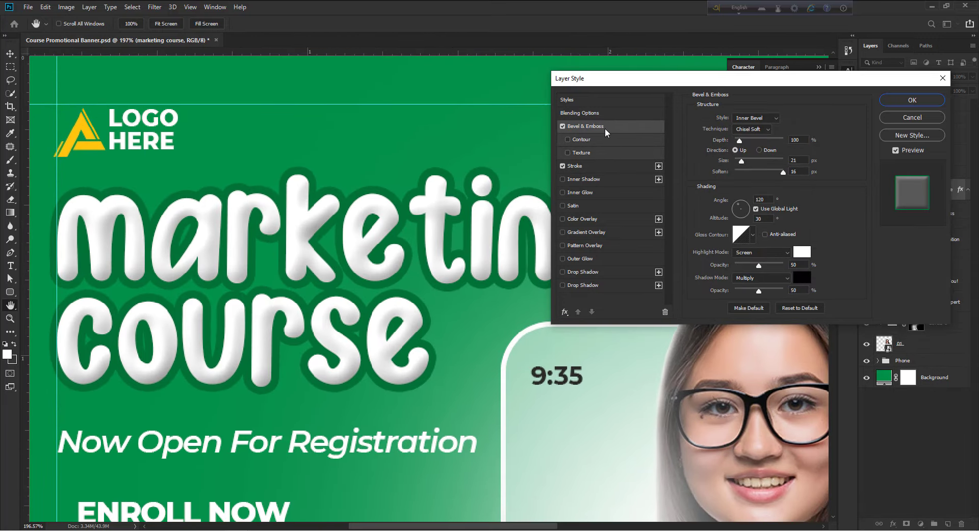
pyautogui.moveTo(778, 173); pyautogui.dragTo(737, 170)
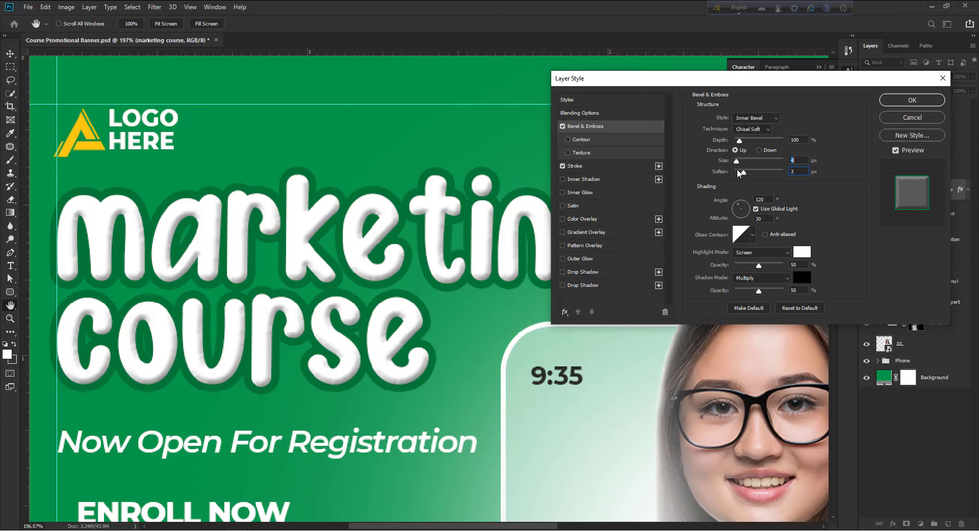
# Step: Change the heading's bevel to Chisel Hard with 150% depth and 1 px soften, and reduce its size slightly
pyautogui.click(759, 130)
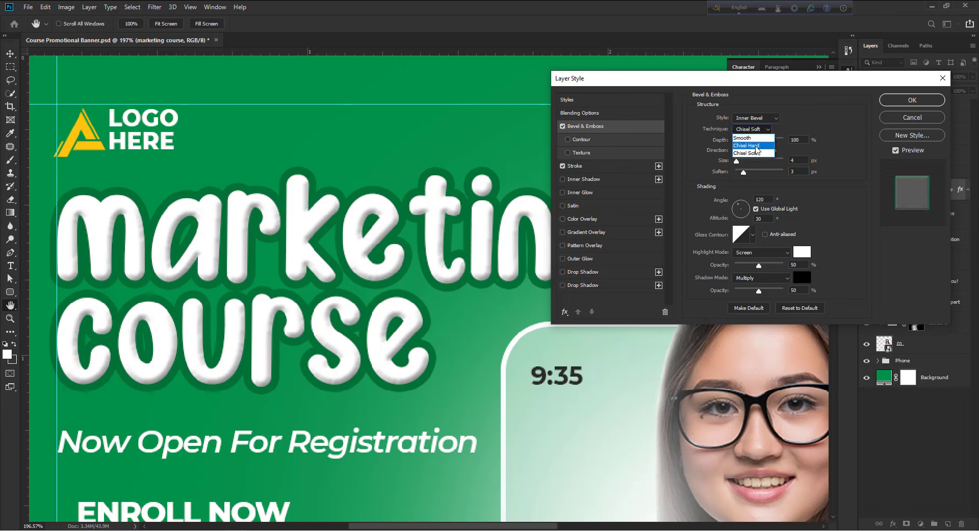
pyautogui.click(756, 147)
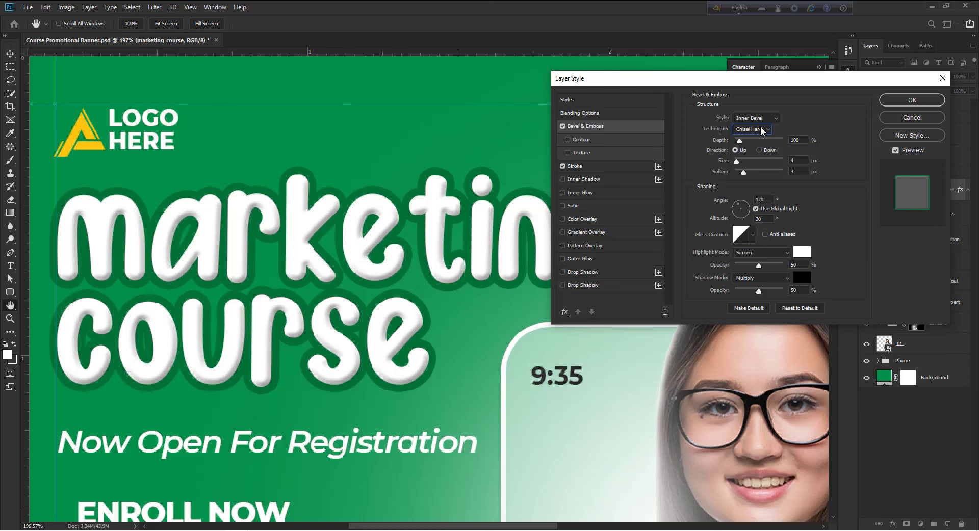
pyautogui.moveTo(744, 172); pyautogui.dragTo(745, 149)
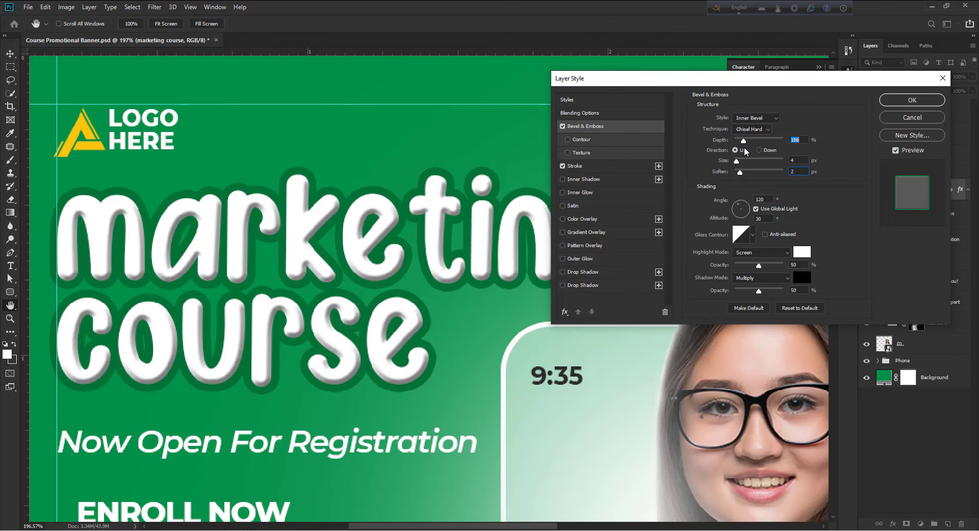
pyautogui.write('150')
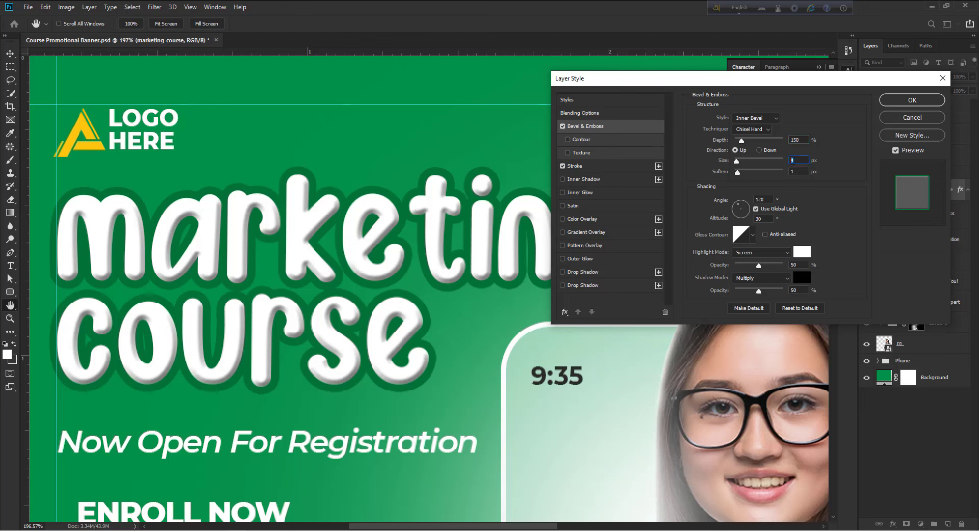
pyautogui.press('Down')
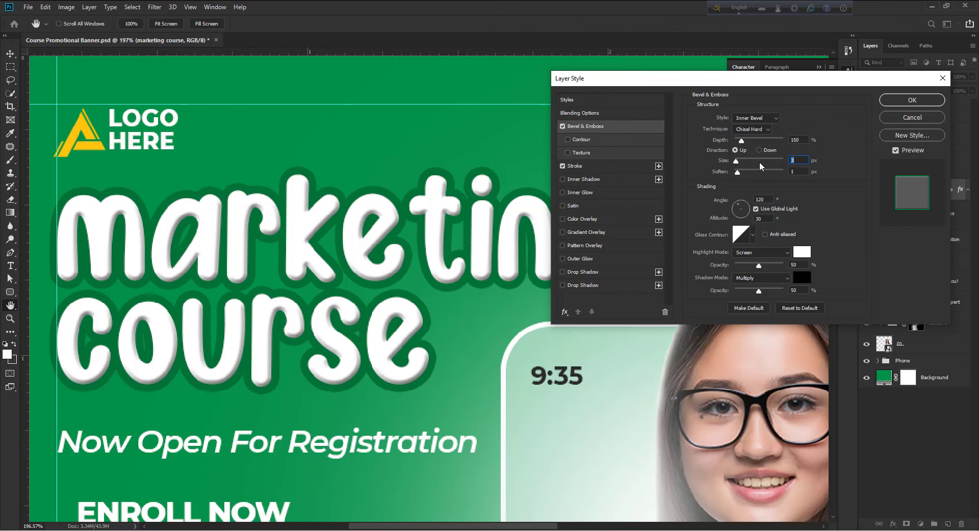
# Step: Add a black Multiply drop shadow to the heading with 0 px size, offset about 13 px at 94°, and 11% opacity
pyautogui.click(575, 166)
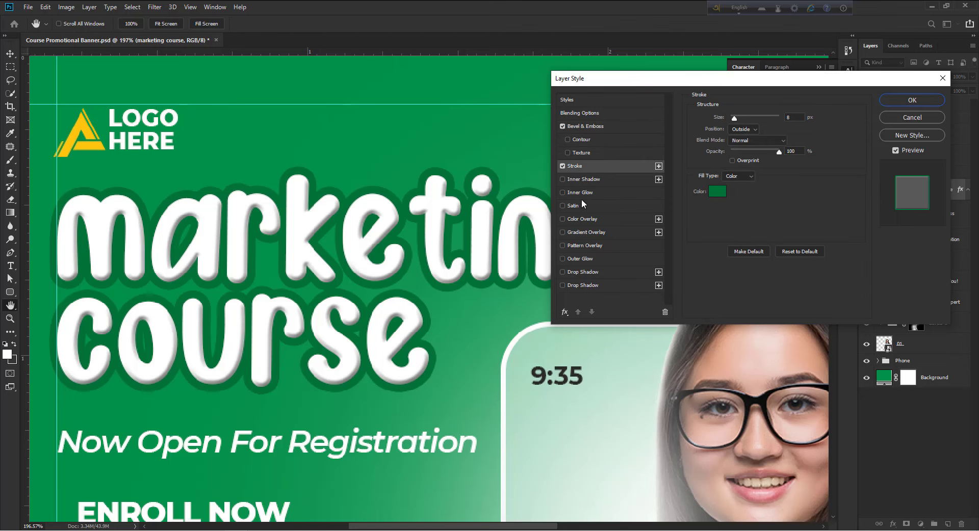
pyautogui.click(581, 286)
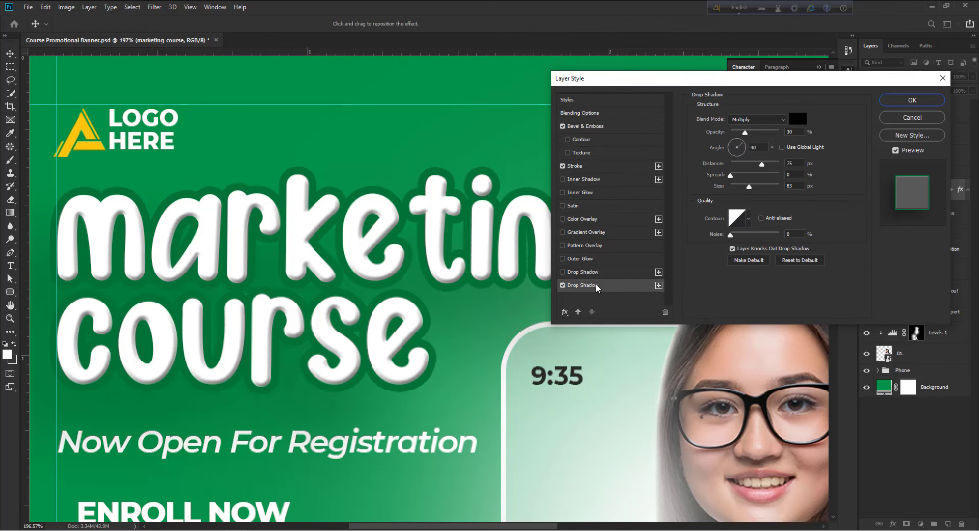
pyautogui.moveTo(749, 187); pyautogui.dragTo(728, 187)
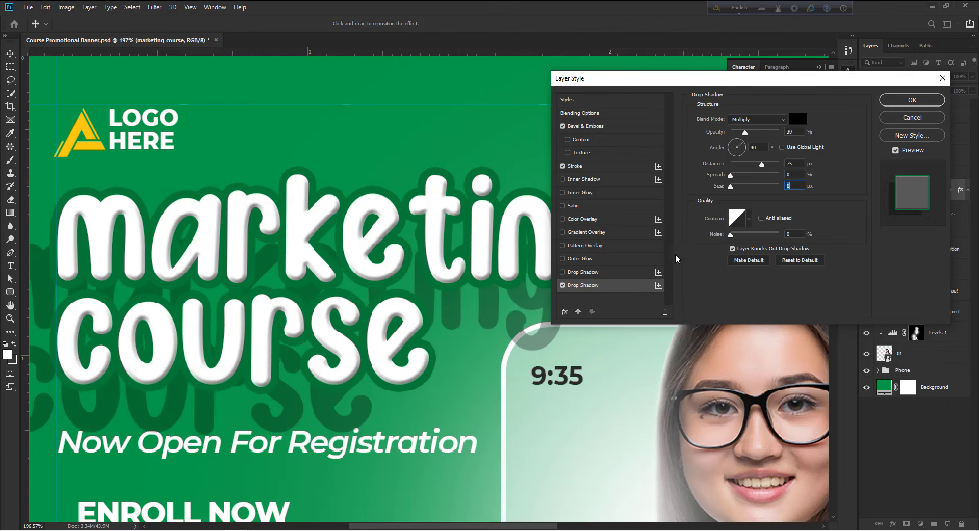
pyautogui.click(605, 286)
pyautogui.moveTo(529, 317); pyautogui.dragTo(496, 324)
pyautogui.moveTo(744, 132); pyautogui.dragTo(736, 137)
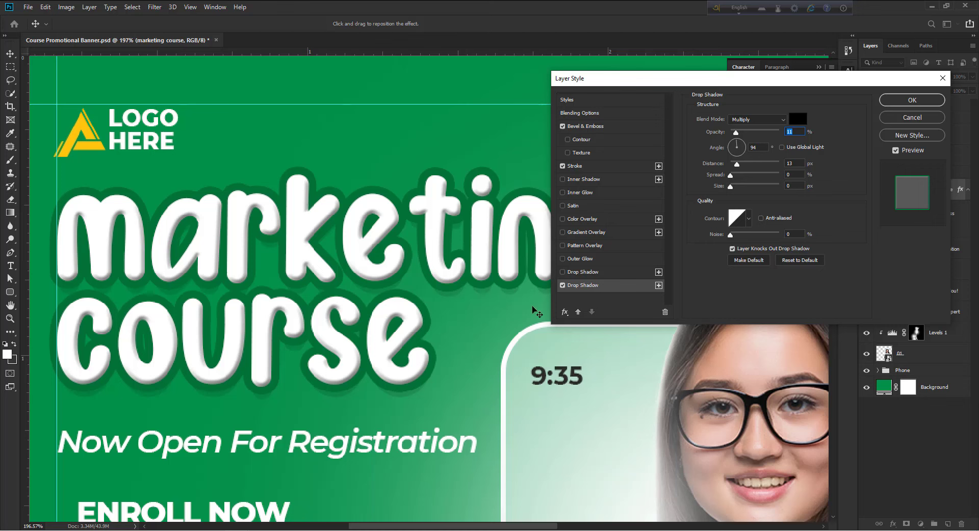
# Step: Adjust the heading's drop shadow to an angle of about 112° and 15% opacity, and apply the layer style
pyautogui.moveTo(464, 283); pyautogui.dragTo(468, 280)
pyautogui.moveTo(334, 340); pyautogui.dragTo(338, 343)
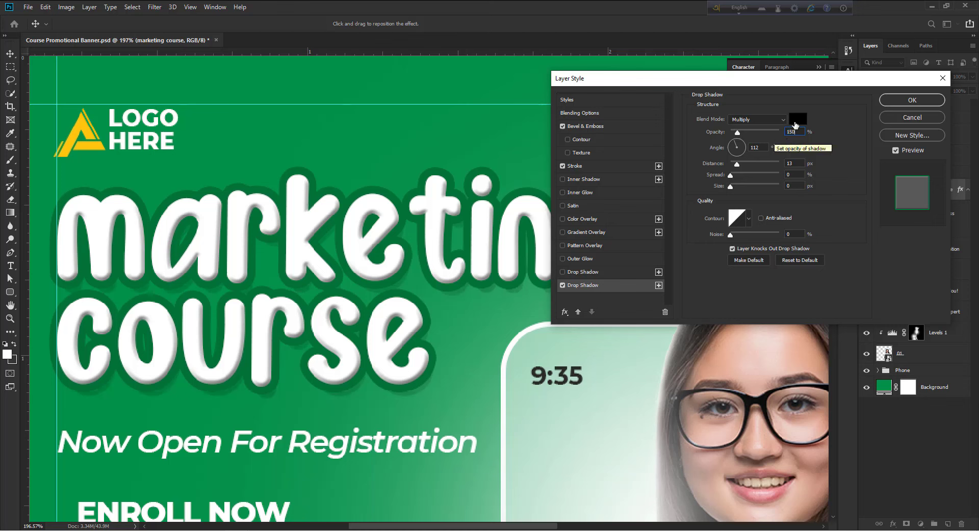
pyautogui.doubleClick(775, 135)
pyautogui.write('1')
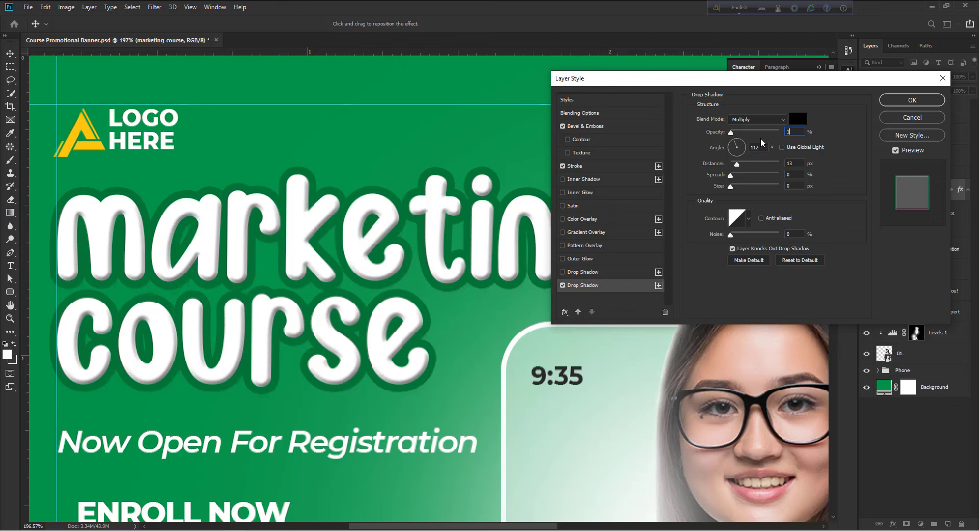
pyautogui.write('5')
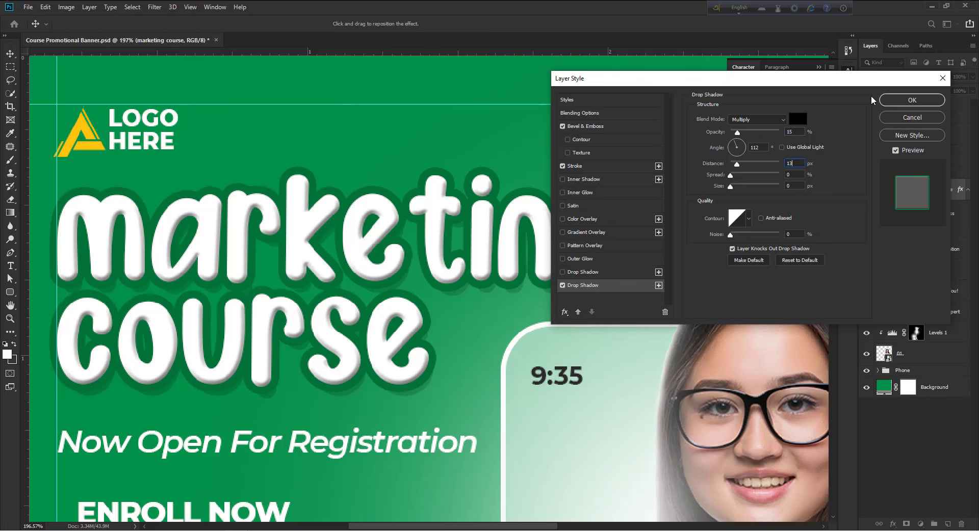
pyautogui.click(905, 104)
# Step: Move the "Now Open For Registration" line slightly up, closer to the heading
pyautogui.hotkey('ctrl', 'space')
pyautogui.moveTo(551, 251); pyautogui.dragTo(510, 215)
pyautogui.hotkey('ctrl', '0')
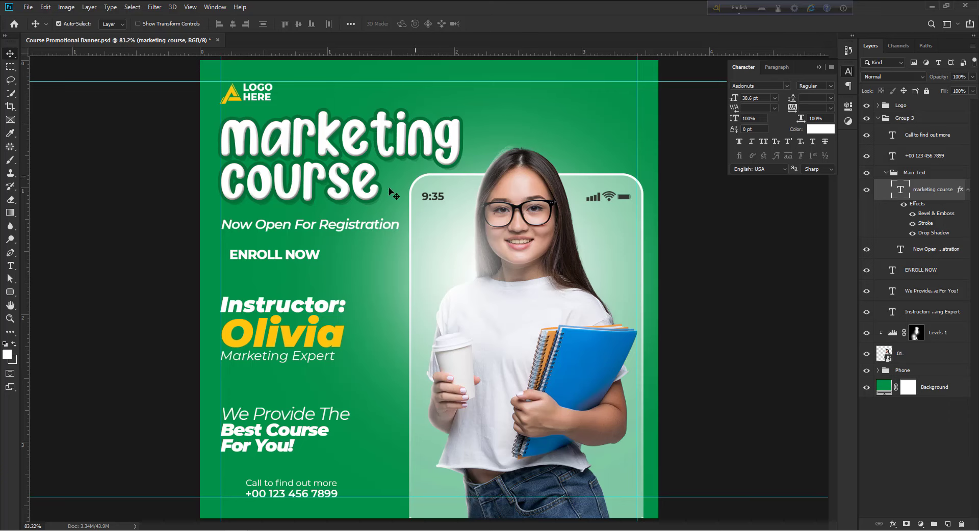
pyautogui.click(324, 227)
pyautogui.hotkey('ctrl', 'space')
pyautogui.moveTo(334, 219); pyautogui.dragTo(375, 219)
pyautogui.moveTo(294, 244); pyautogui.dragTo(293, 233)
# Step: Draw a white 257 × 62 px rounded rectangle directly beneath the ENROLL NOW text layer and round its corners to 31 px
pyautogui.click(197, 309)
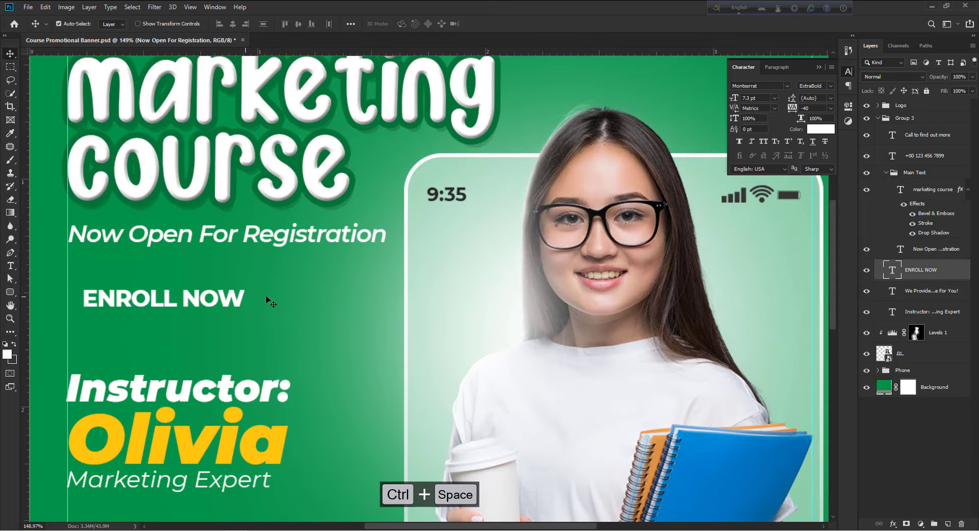
pyautogui.click(908, 292)
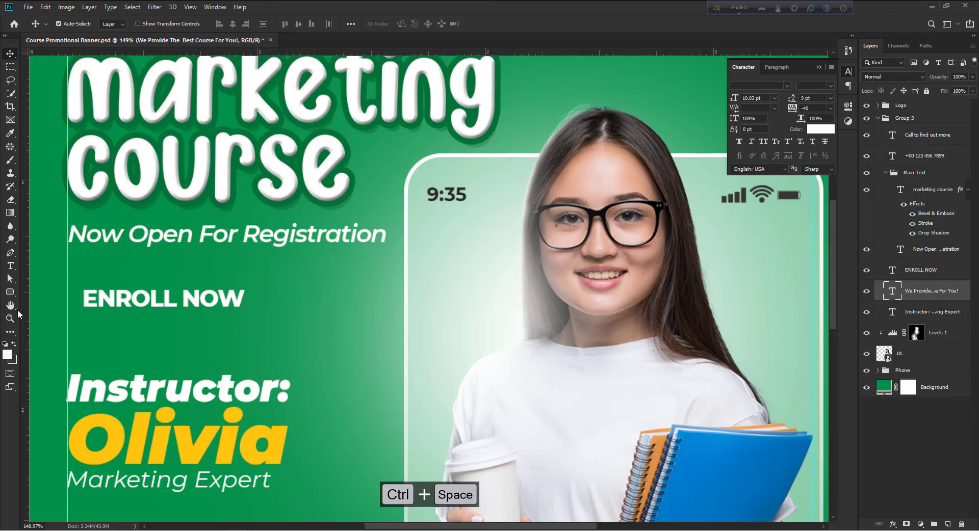
pyautogui.click(11, 292)
pyautogui.moveTo(72, 282)
pyautogui.mouseDown()
pyautogui.moveTo(174, 295)
pyautogui.moveTo(225, 325)
pyautogui.mouseUp()
pyautogui.hotkey('ctrl', 'z')
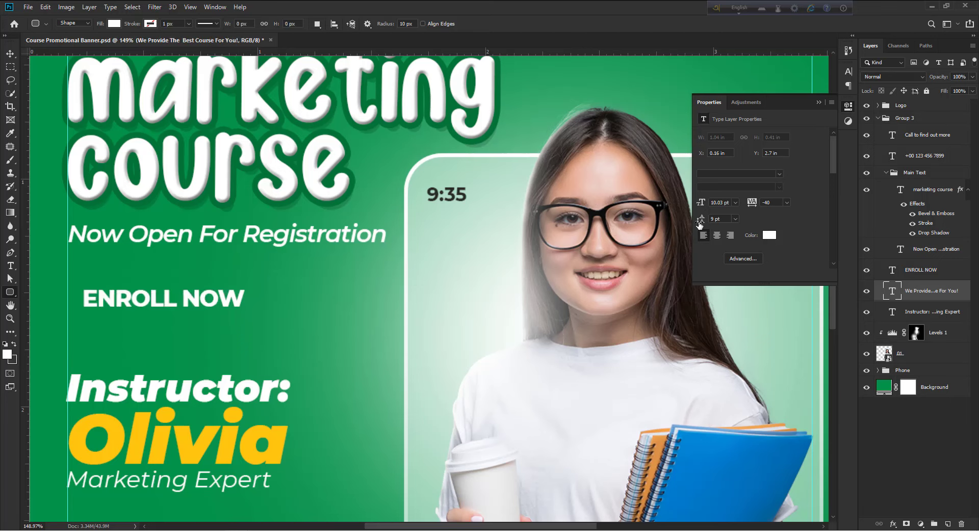
pyautogui.moveTo(68, 284); pyautogui.dragTo(263, 331)
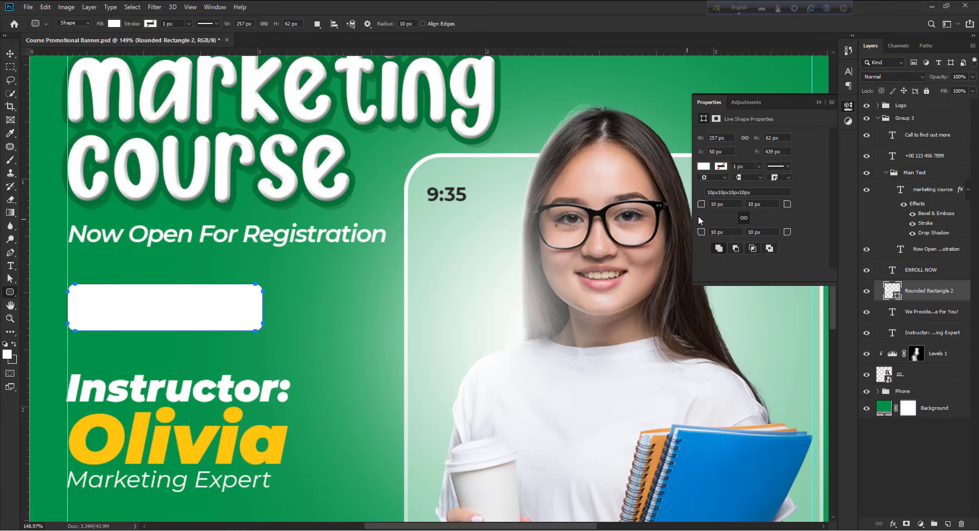
pyautogui.moveTo(704, 205); pyautogui.dragTo(666, 211)
pyautogui.press('Return')
pyautogui.press('v')
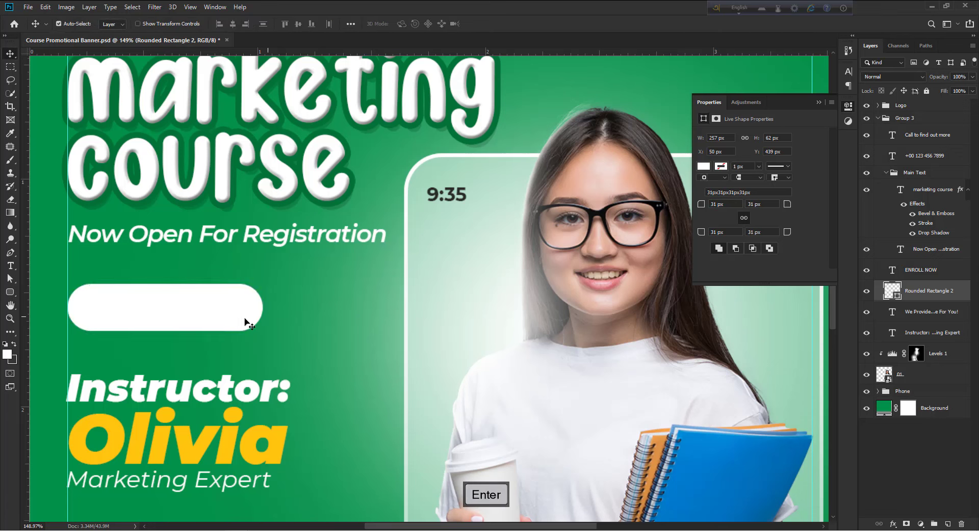
# Step: Move the white pill shape up so it is centred behind ENROLL NOW and lower its fill to 57%
pyautogui.moveTo(246, 322); pyautogui.dragTo(192, 310)
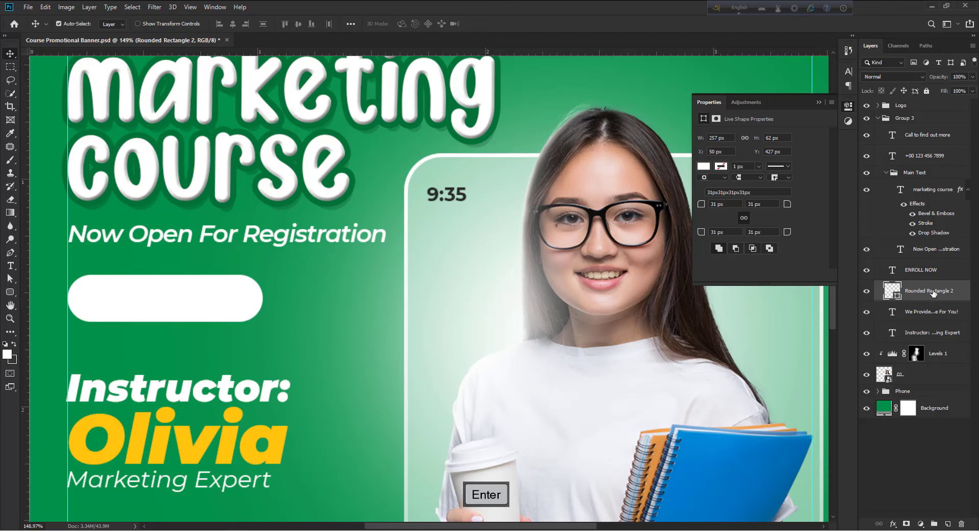
pyautogui.moveTo(958, 92); pyautogui.dragTo(937, 98)
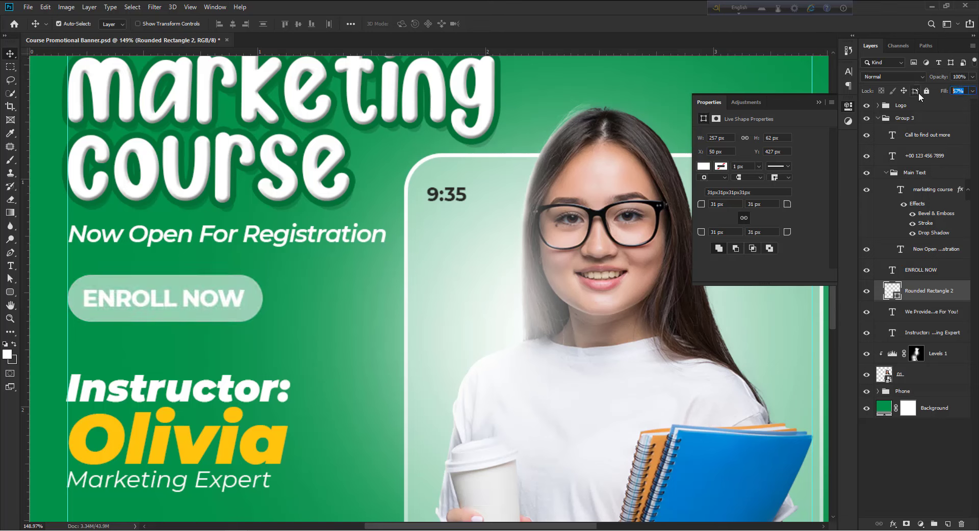
# Step: Set the white pill shape's fill to 50% and duplicate its layer
pyautogui.write('50')
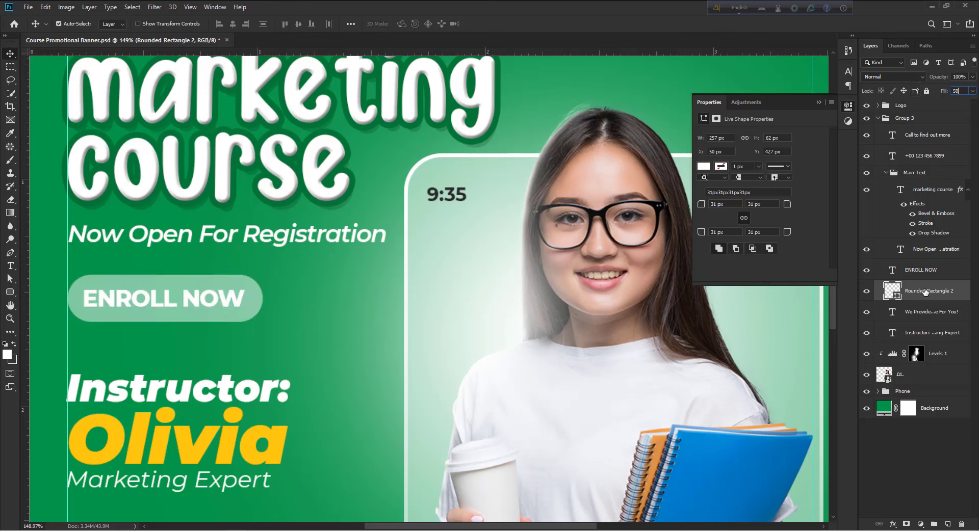
pyautogui.press('Return')
pyautogui.hotkey('ctrl', 'j')
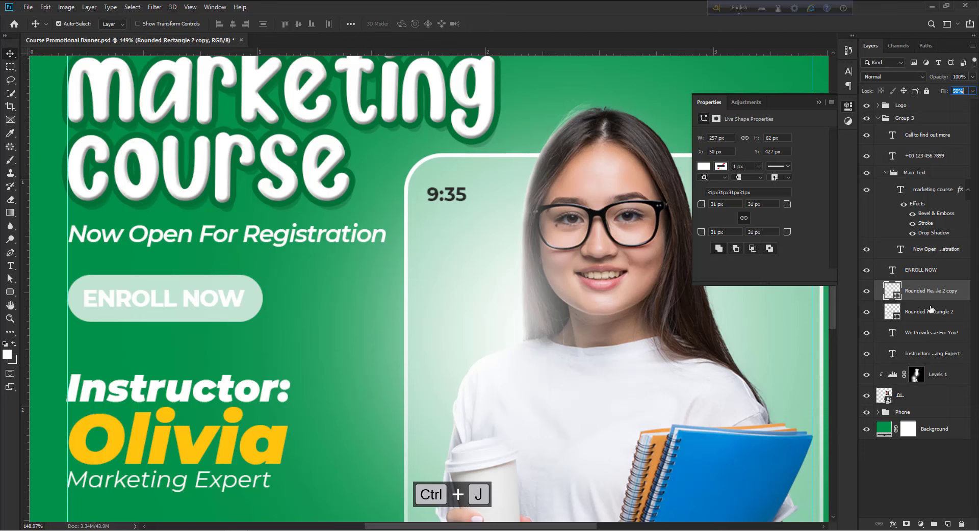
pyautogui.press('Return')
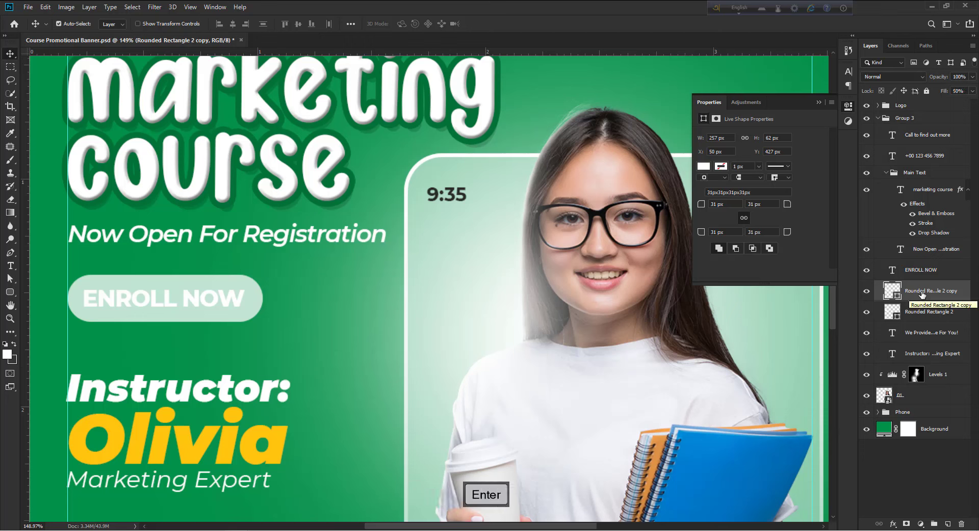
# Step: Turn the duplicate pill into an outline with no fill and a 5 px white stroke, and raise its layer fill to 100%
pyautogui.press('a')
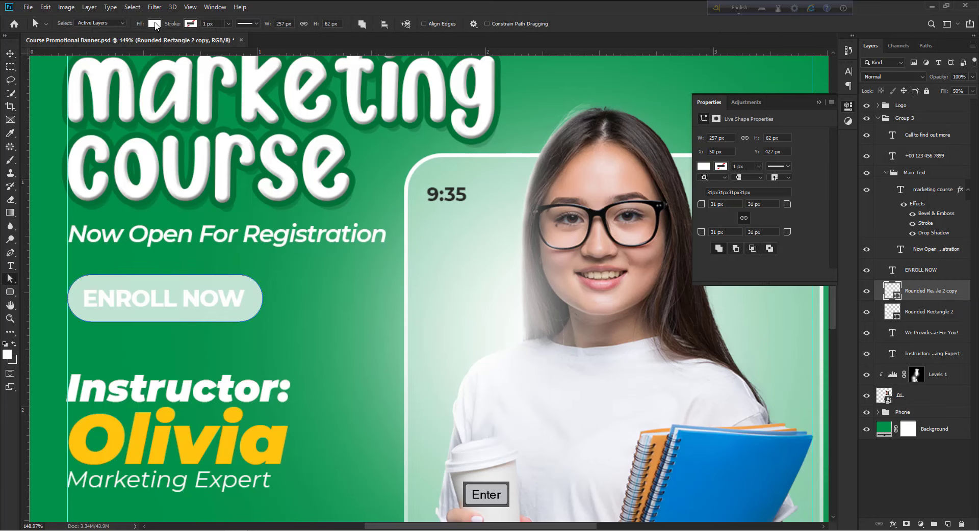
pyautogui.click(154, 24)
pyautogui.click(112, 44)
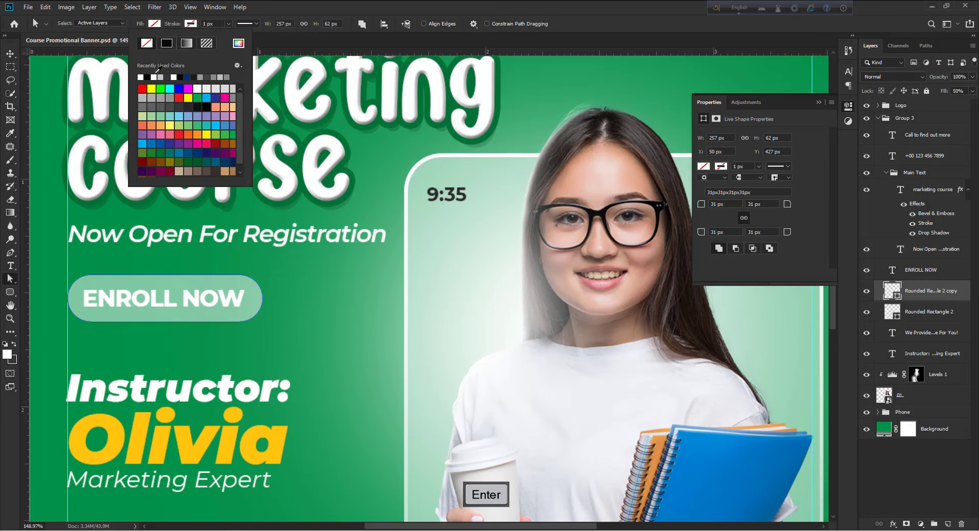
pyautogui.click(206, 22)
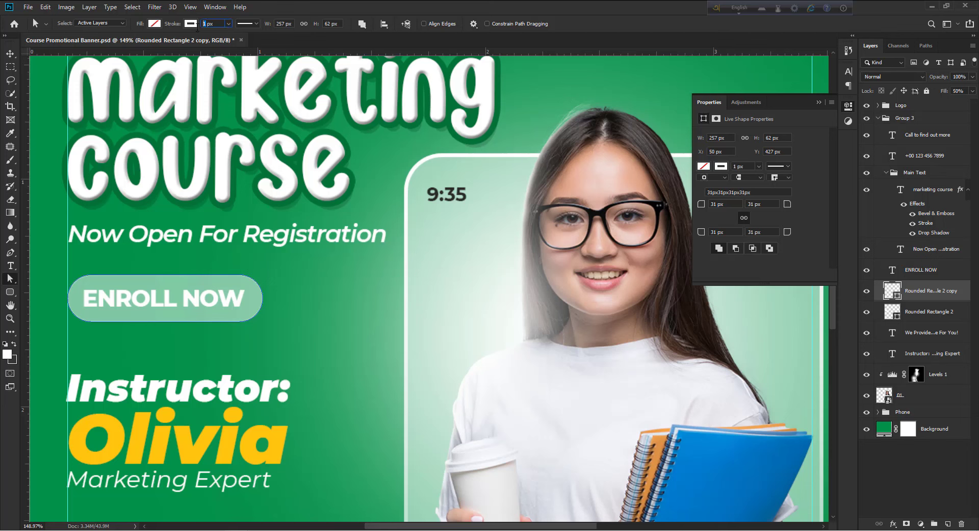
pyautogui.press('Return')
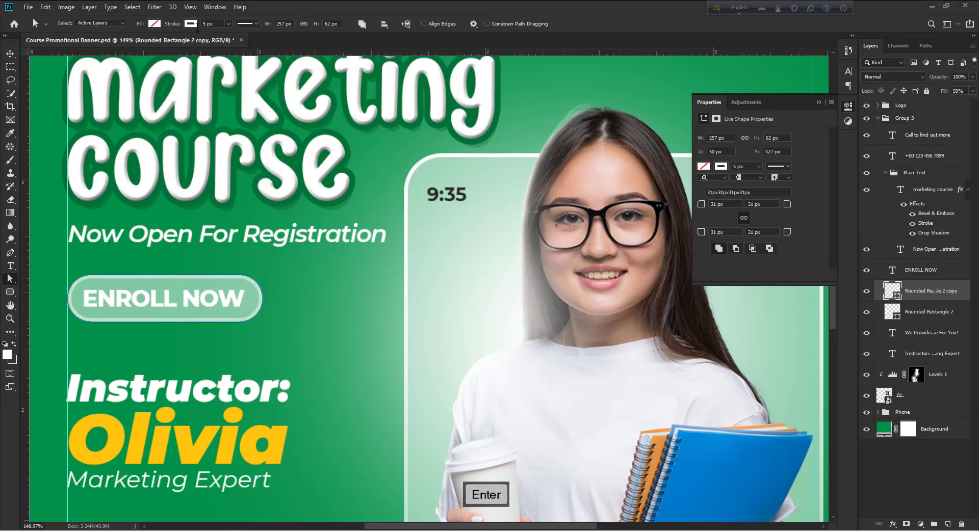
pyautogui.click(972, 91)
pyautogui.moveTo(947, 103); pyautogui.dragTo(970, 103)
pyautogui.click(923, 298)
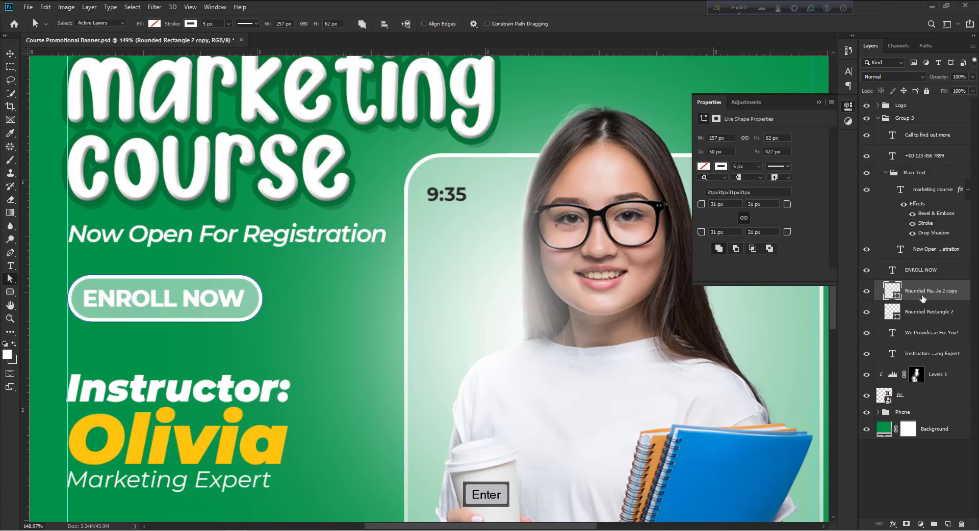
# Step: Add a layer mask to the pill outline and fade out its right side with a horizontal black-to-transparent gradient
pyautogui.click(905, 524)
pyautogui.press('g')
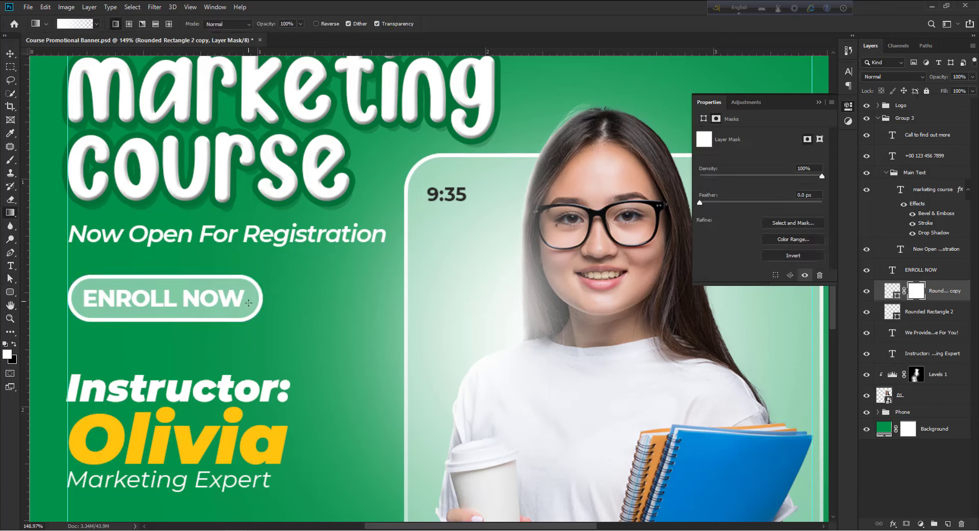
pyautogui.press('x')
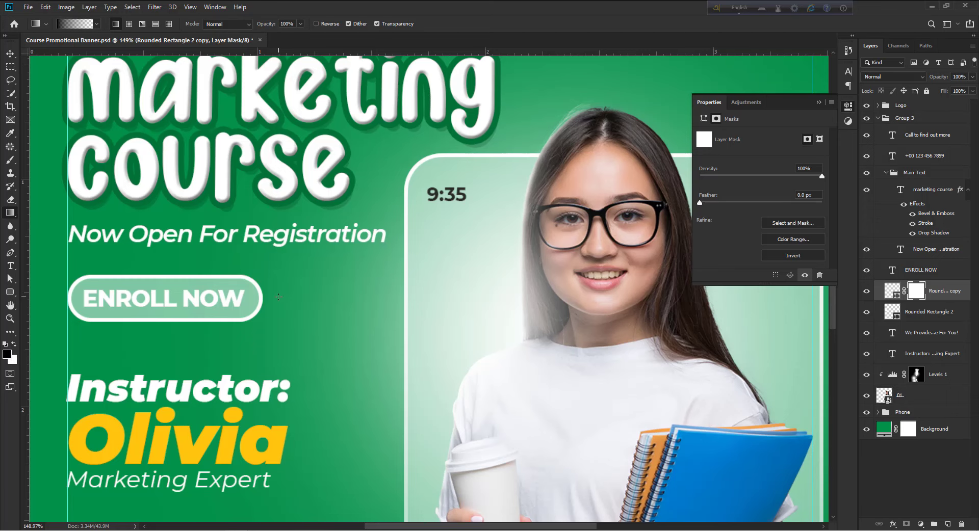
pyautogui.moveTo(270, 296); pyautogui.dragTo(92, 297)
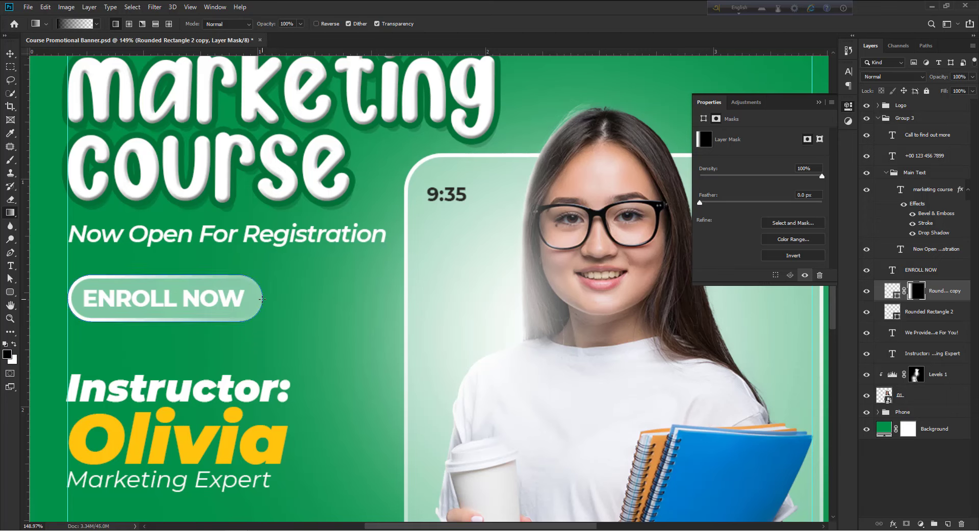
pyautogui.hotkey('ctrl', 'z')
pyautogui.moveTo(265, 297); pyautogui.dragTo(496, 295)
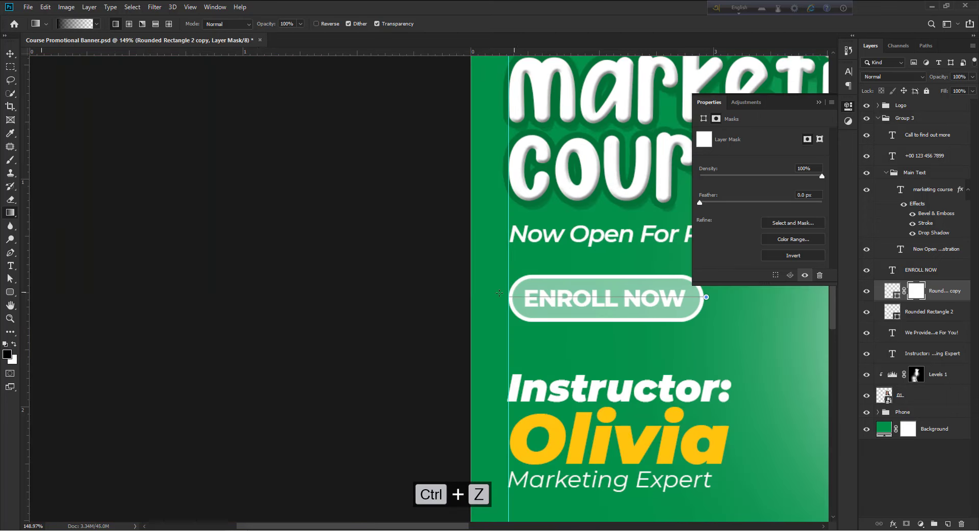
pyautogui.moveTo(633, 289); pyautogui.dragTo(502, 292)
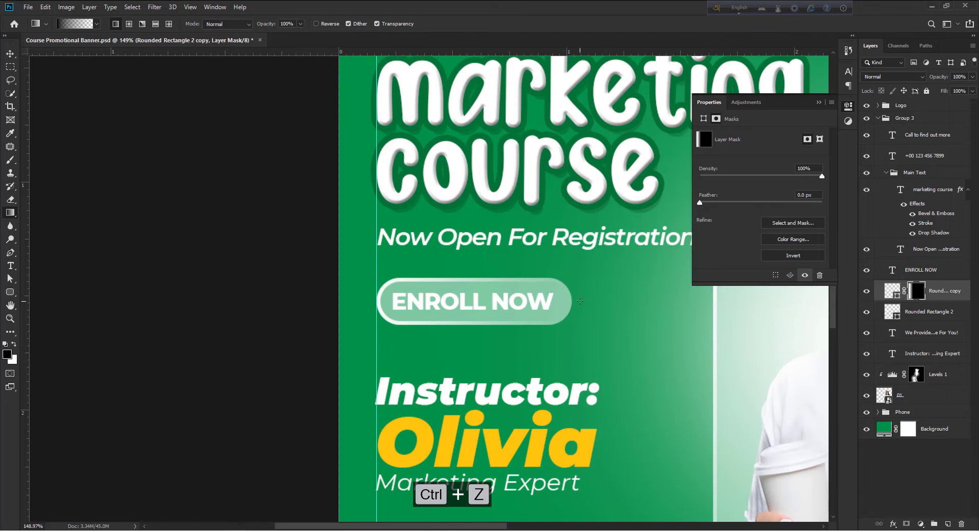
pyautogui.moveTo(580, 301); pyautogui.dragTo(330, 287)
pyautogui.hotkey('ctrl', '0')
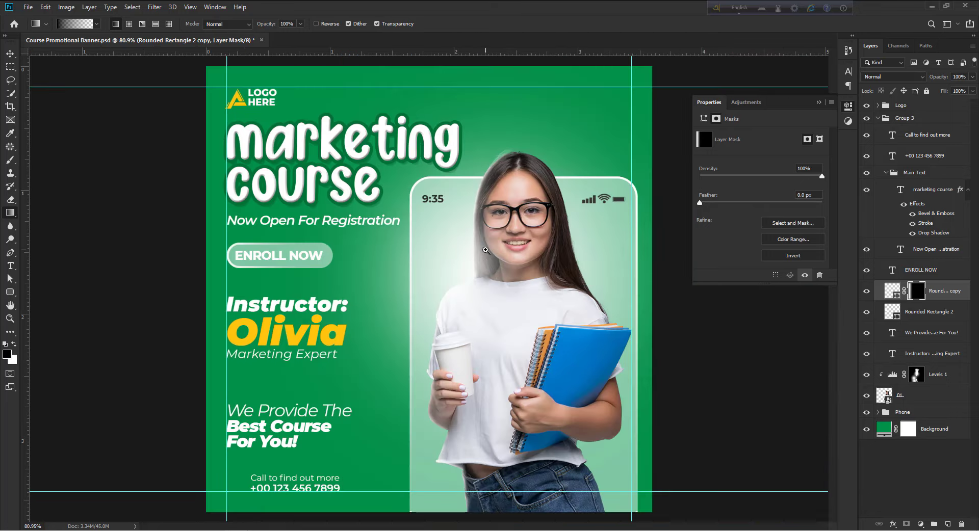
# Step: Select both pill shapes and stretch them vertically about their centre to a height of about 69 px
pyautogui.keyDown('ctrl'); pyautogui.click(942, 317); pyautogui.keyUp('ctrl')
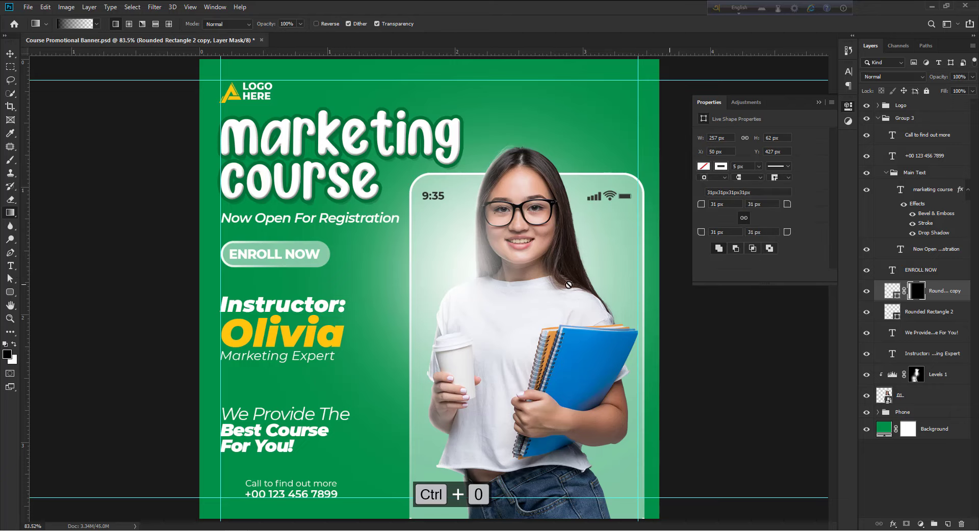
pyautogui.keyDown('ctrl'); pyautogui.click(232, 260); pyautogui.keyUp('ctrl')
pyautogui.hotkey('ctrl', 't')
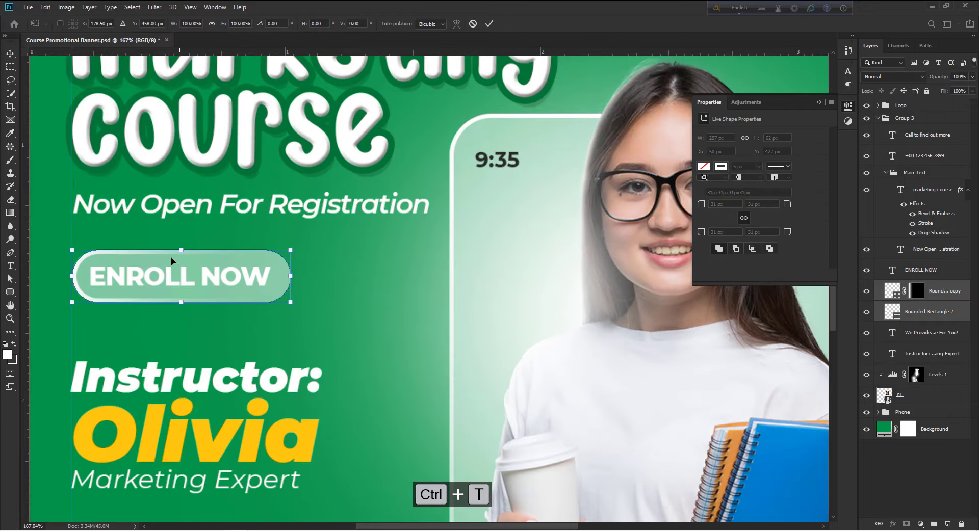
pyautogui.keyDown('ctrl'); pyautogui.click(176, 270); pyautogui.keyUp('ctrl')
pyautogui.moveTo(184, 253); pyautogui.dragTo(185, 243)
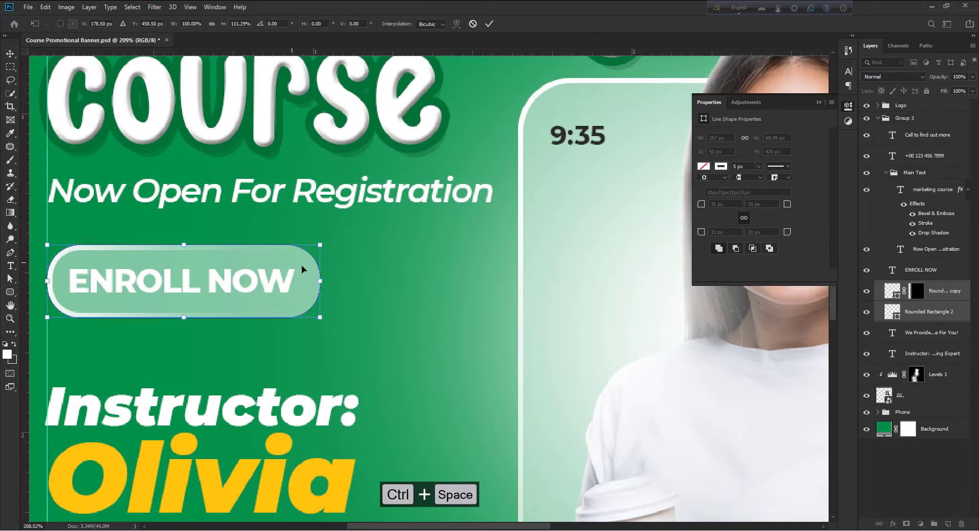
pyautogui.press('Return')
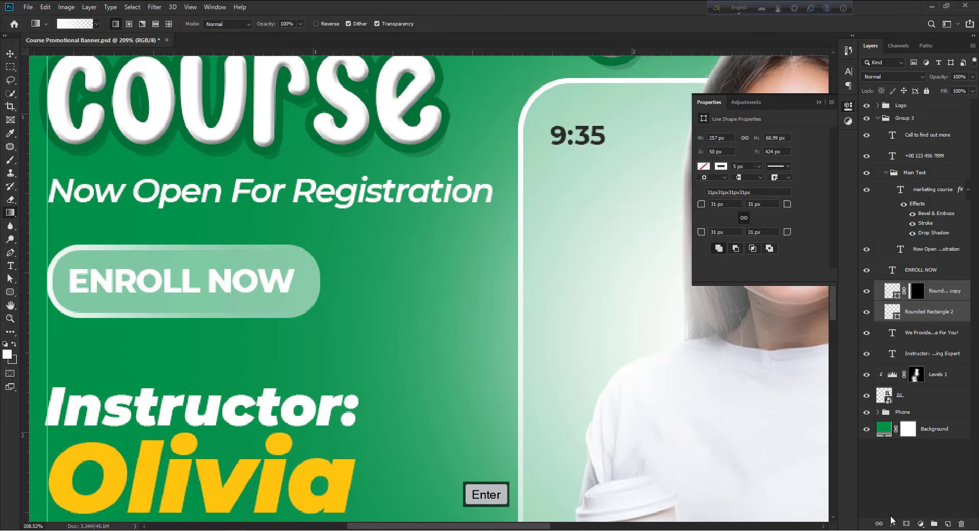
# Step: Link the two pill shapes and group them with the ENROLL NOW text layer
pyautogui.click(878, 523)
pyautogui.keyDown('ctrl'); pyautogui.click(934, 277); pyautogui.keyUp('ctrl')
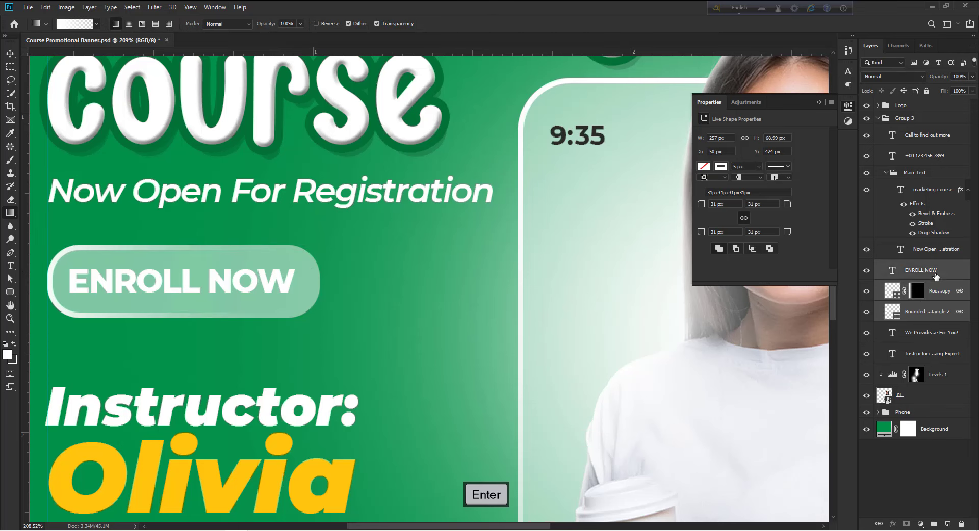
pyautogui.hotkey('ctrl', 'g')
pyautogui.click(868, 267)
pyautogui.hotkey('ctrl', 'space')
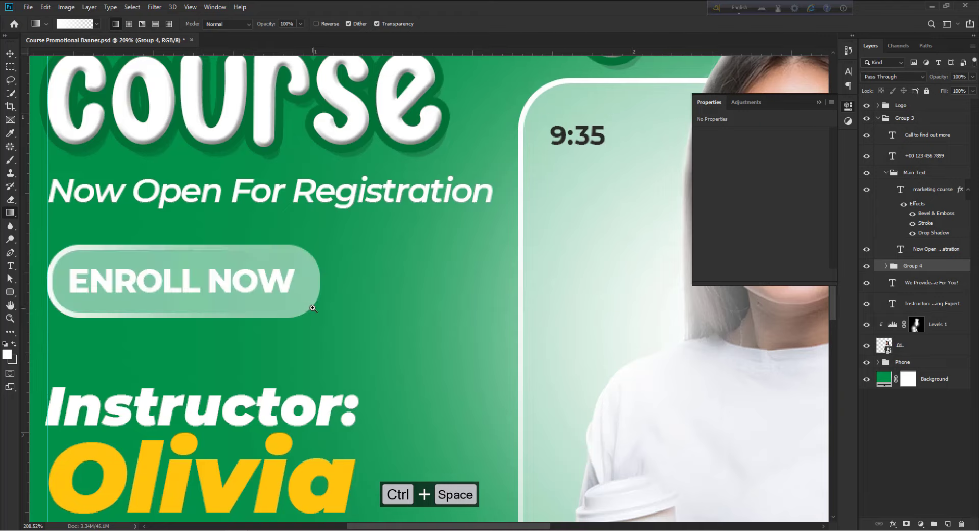
pyautogui.moveTo(326, 316); pyautogui.dragTo(288, 306)
pyautogui.moveTo(275, 268); pyautogui.dragTo(307, 322)
pyautogui.press('v')
pyautogui.hotkey('ctrl', 'space')
pyautogui.moveTo(400, 330); pyautogui.dragTo(372, 252)
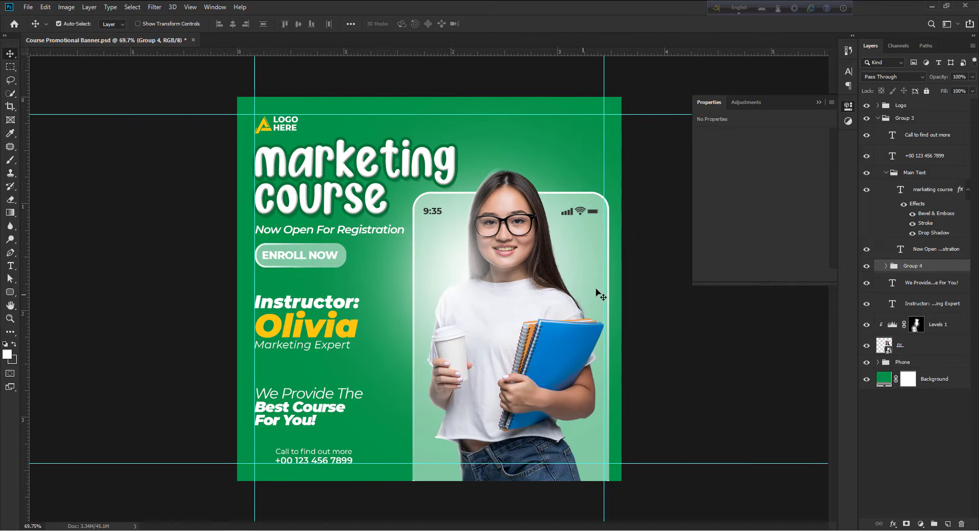
# Step: Place the school locker hallway photo directly above the Background layer and scale it up to cover the whole banner
pyautogui.click(571, 179)
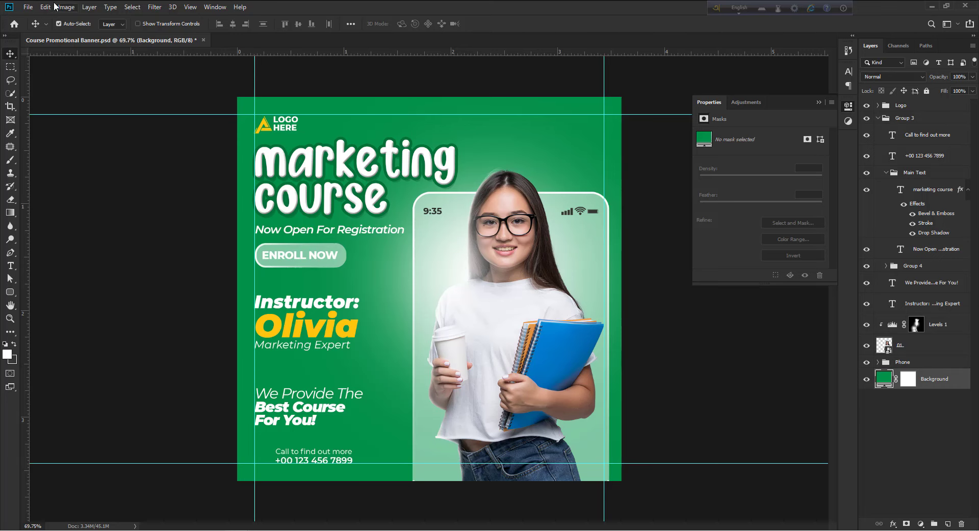
pyautogui.click(28, 6)
pyautogui.click(55, 200)
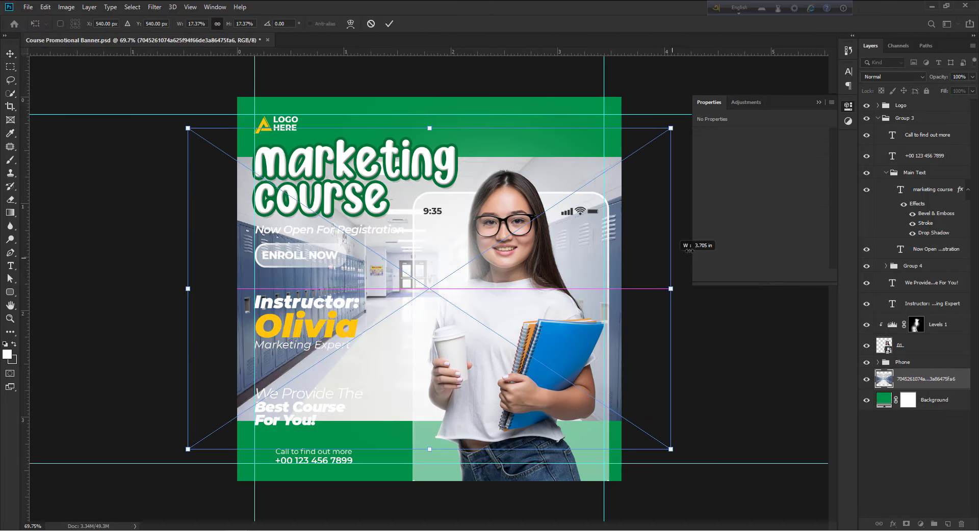
pyautogui.moveTo(732, 289); pyautogui.dragTo(726, 245)
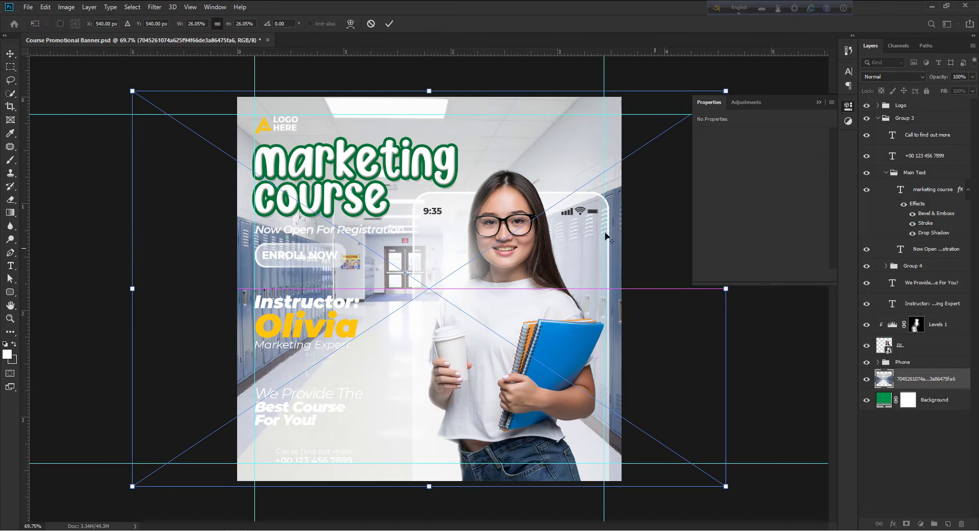
pyautogui.press('Return')
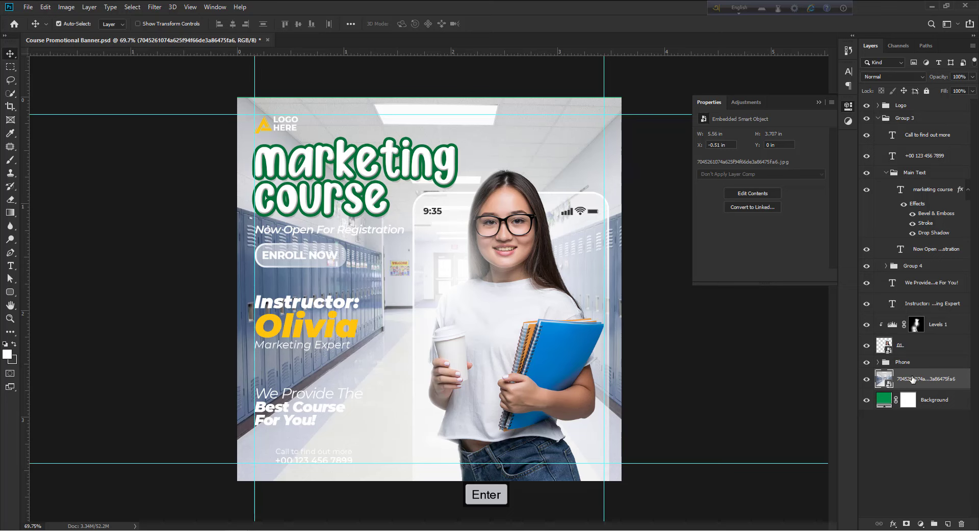
# Step: Turn the hallway photo into a freshly rasterized smart object and set its blend mode to Multiply
pyautogui.rightClick(912, 380)
pyautogui.click(841, 277)
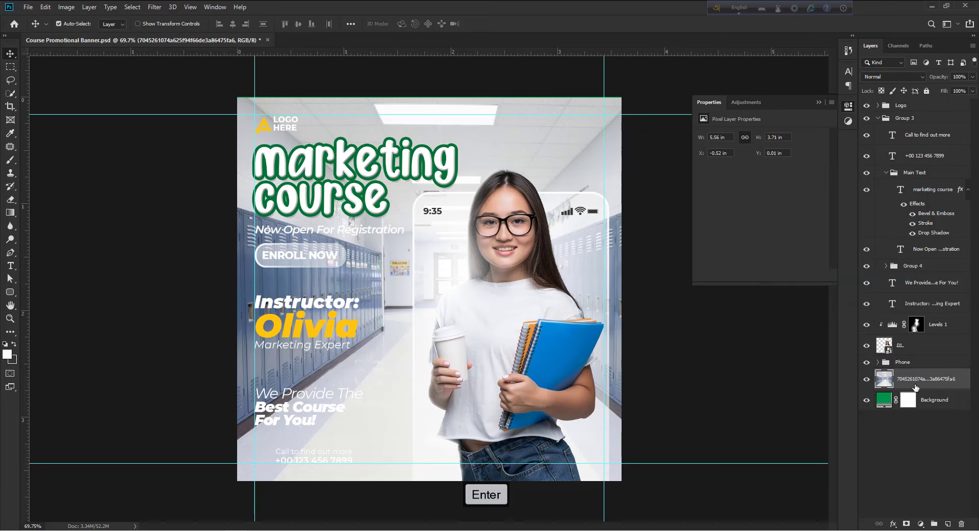
pyautogui.rightClick(927, 383)
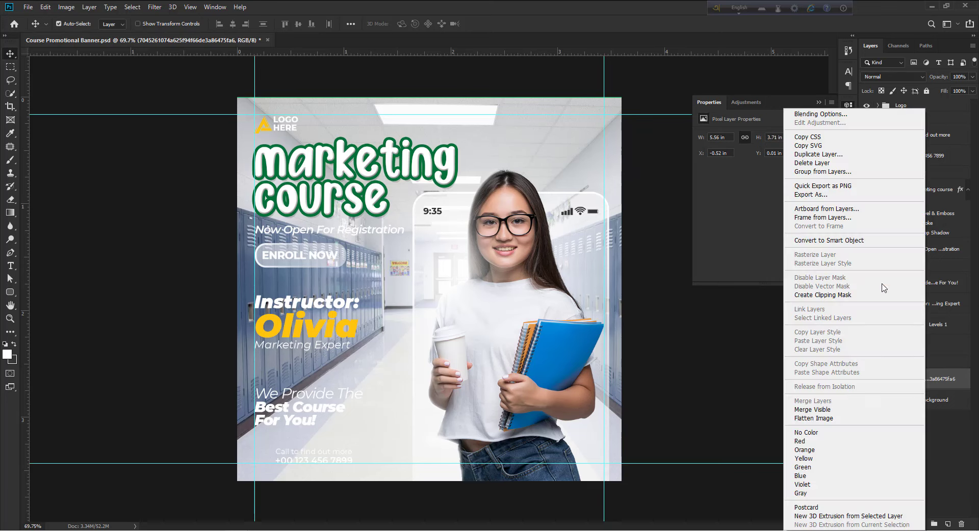
pyautogui.click(828, 240)
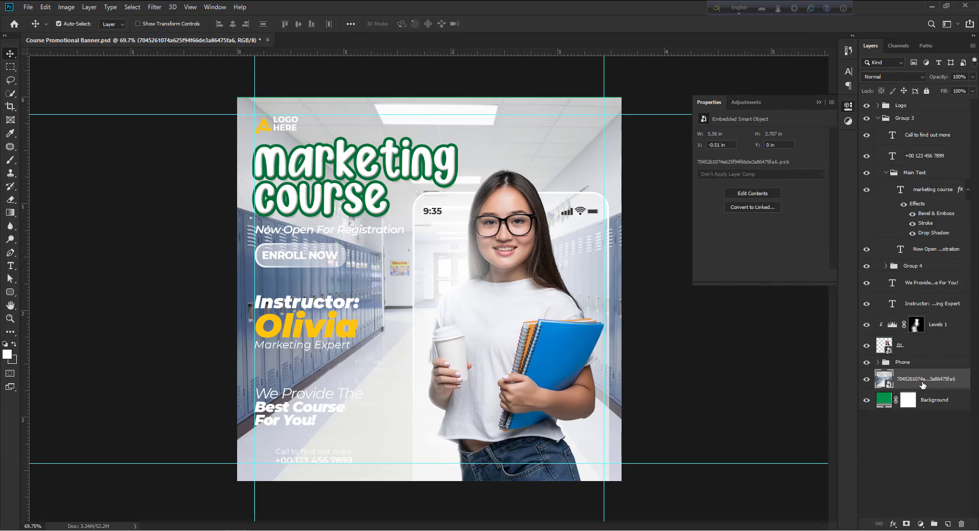
pyautogui.click(888, 77)
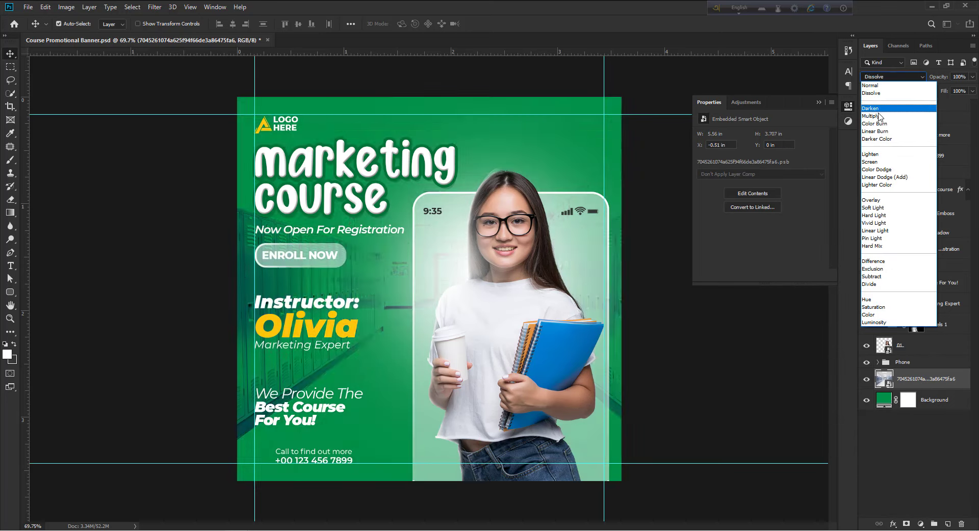
pyautogui.click(887, 109)
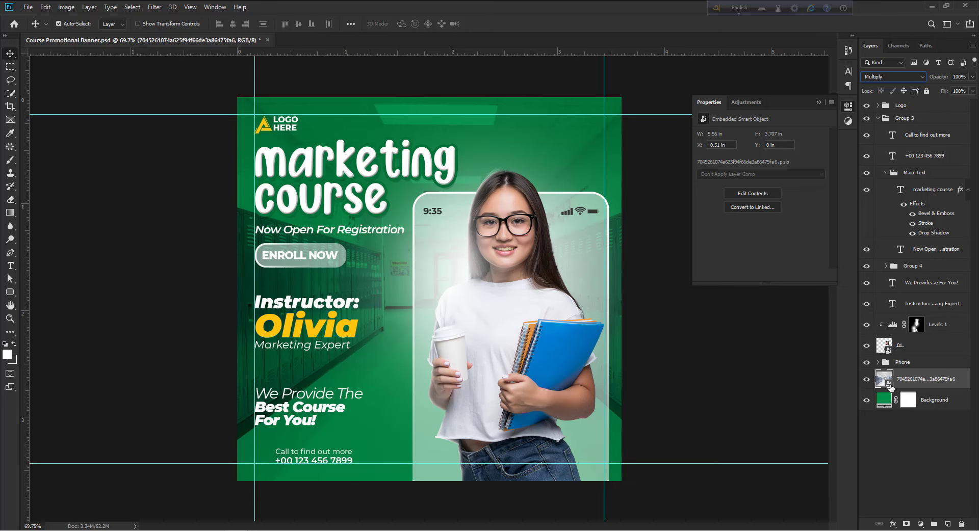
# Step: Open the hallway smart object's contents, add a Black & White adjustment layer above the photo and save
pyautogui.doubleClick(889, 386)
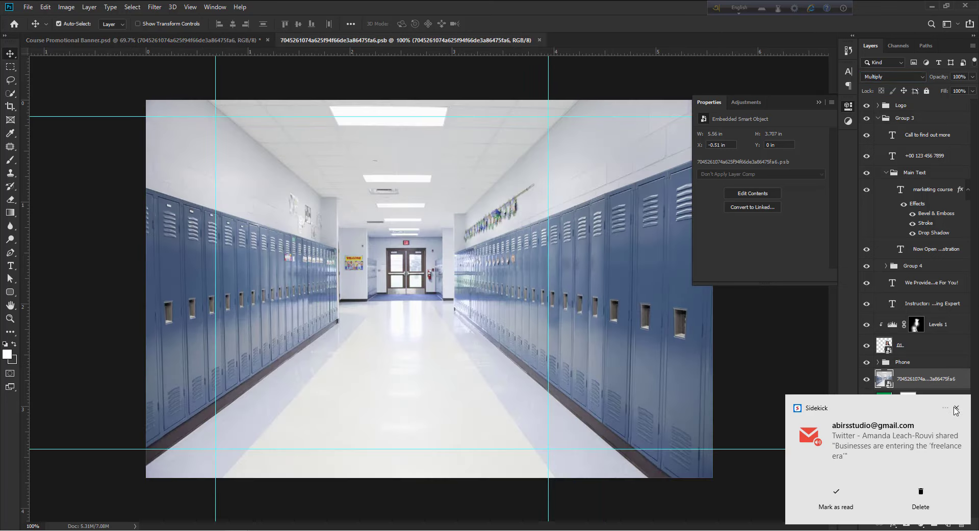
pyautogui.click(955, 409)
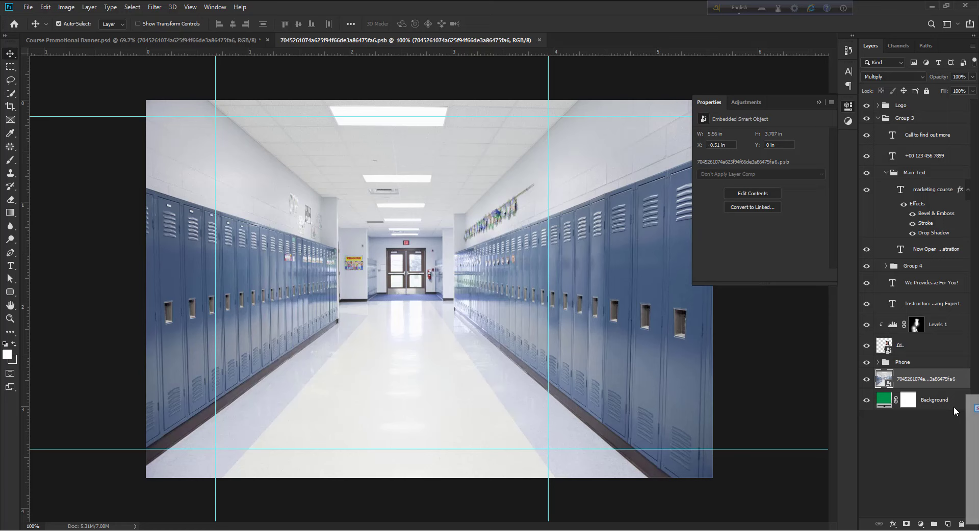
pyautogui.click(920, 524)
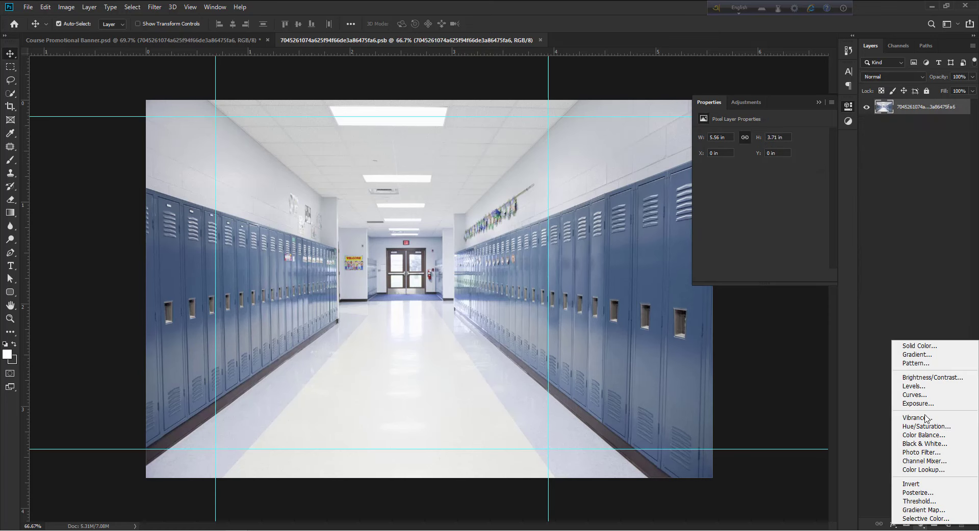
pyautogui.click(923, 443)
pyautogui.click(818, 103)
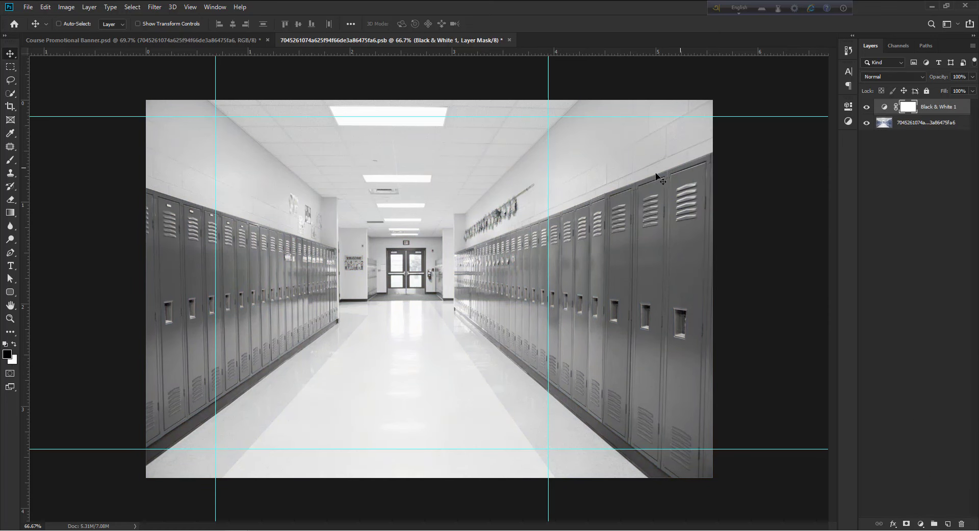
pyautogui.hotkey('ctrl', 's')
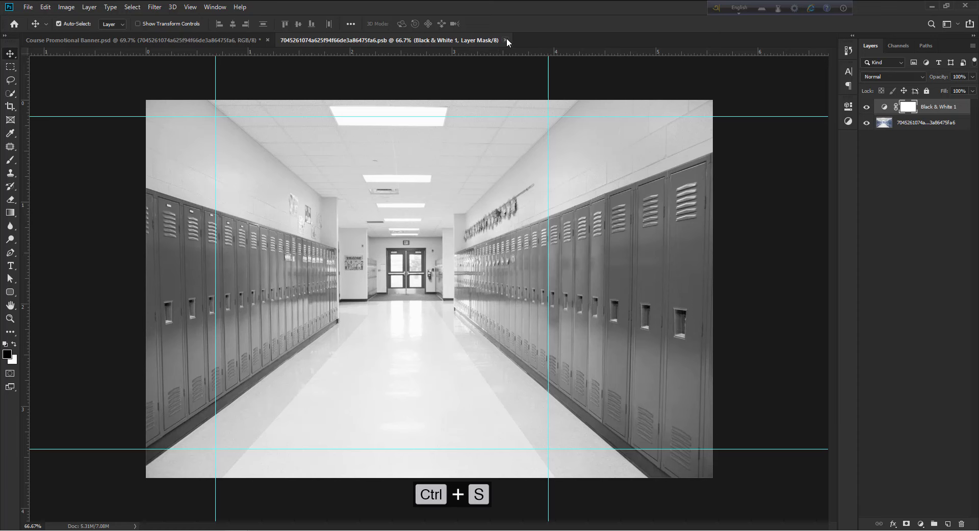
# Step: Close the smart object's contents and apply a 5-pixel Gaussian Blur to the hallway photo layer
pyautogui.click(506, 40)
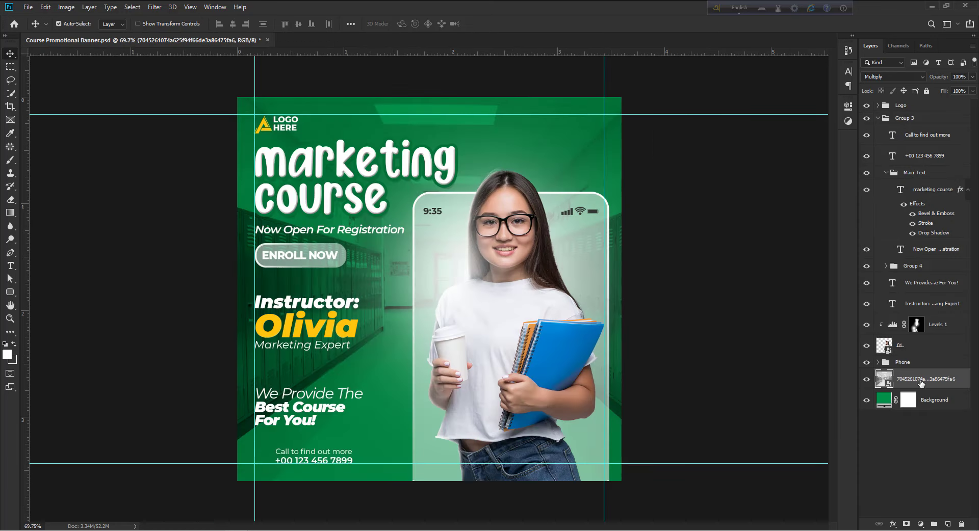
pyautogui.click(154, 7)
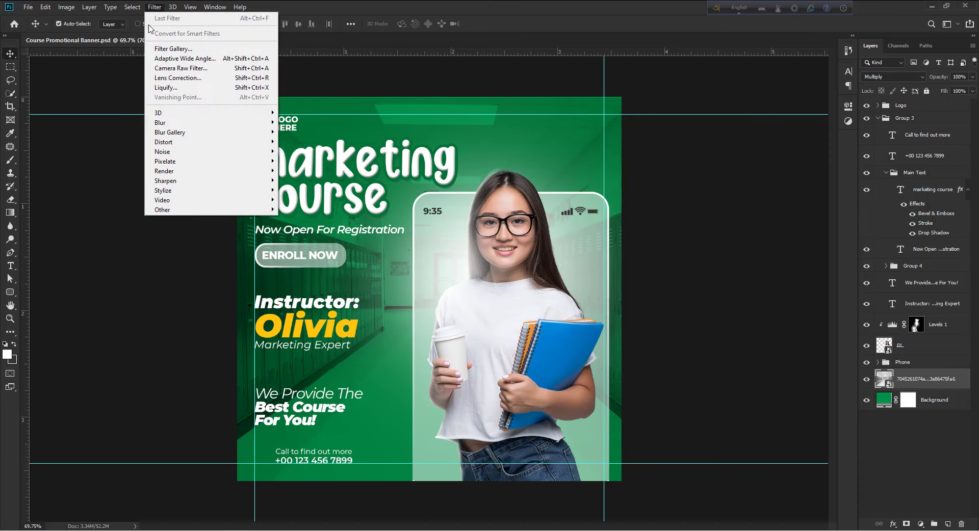
pyautogui.moveTo(218, 127)
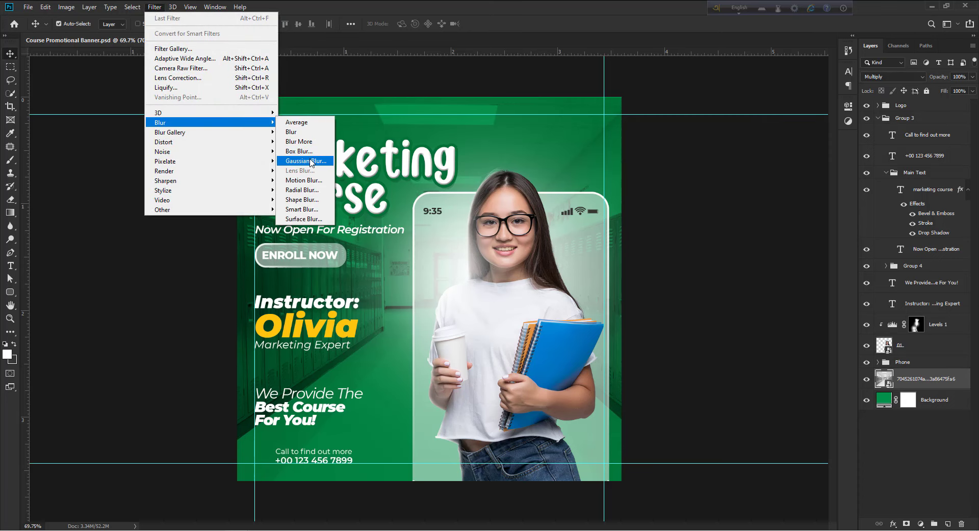
pyautogui.click(310, 161)
pyautogui.click(611, 268)
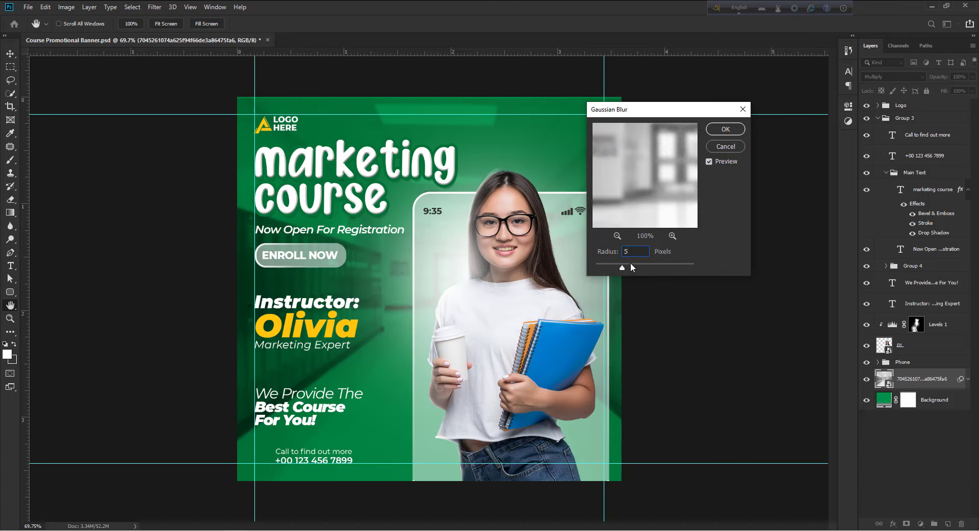
pyautogui.click(724, 131)
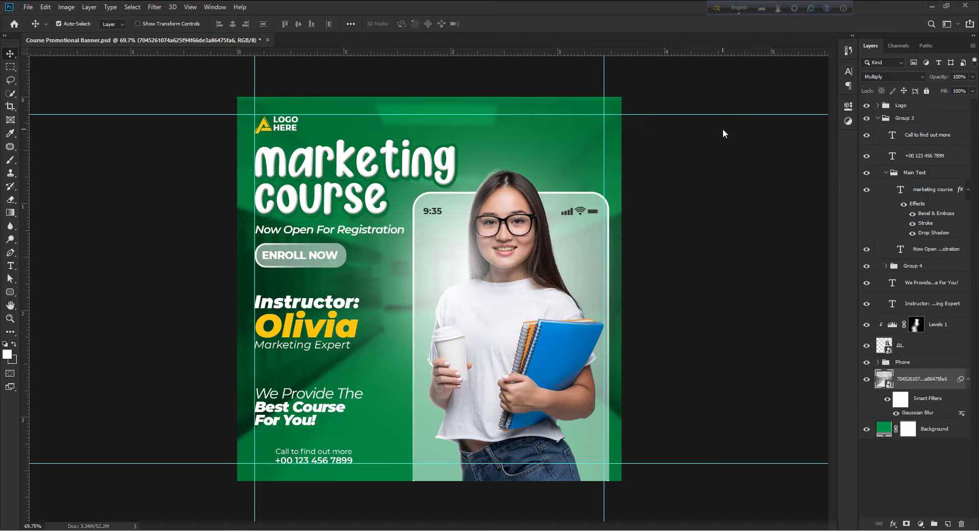
# Step: Scale the blurred hallway photo up to about 118% and shift it slightly left behind the banner
pyautogui.click(968, 379)
pyautogui.hotkey('ctrl', 't')
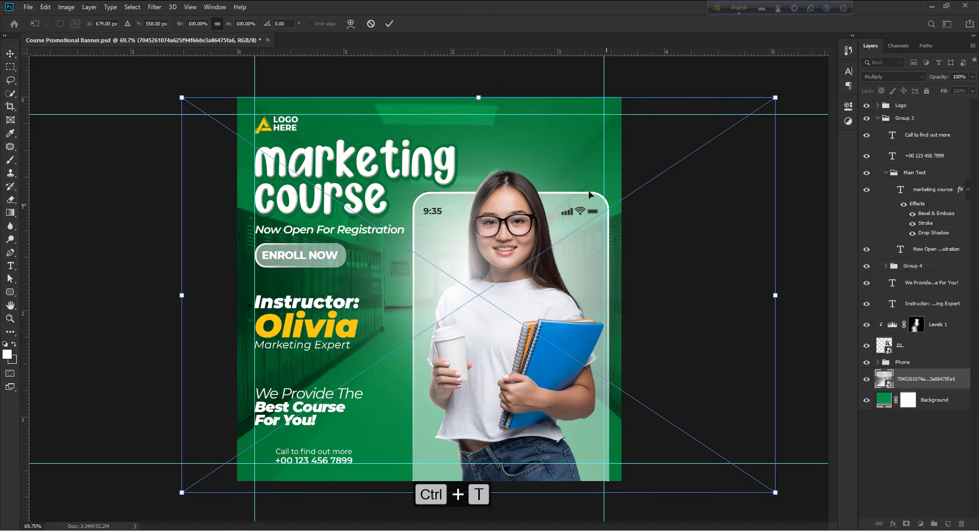
pyautogui.moveTo(479, 492); pyautogui.dragTo(478, 530)
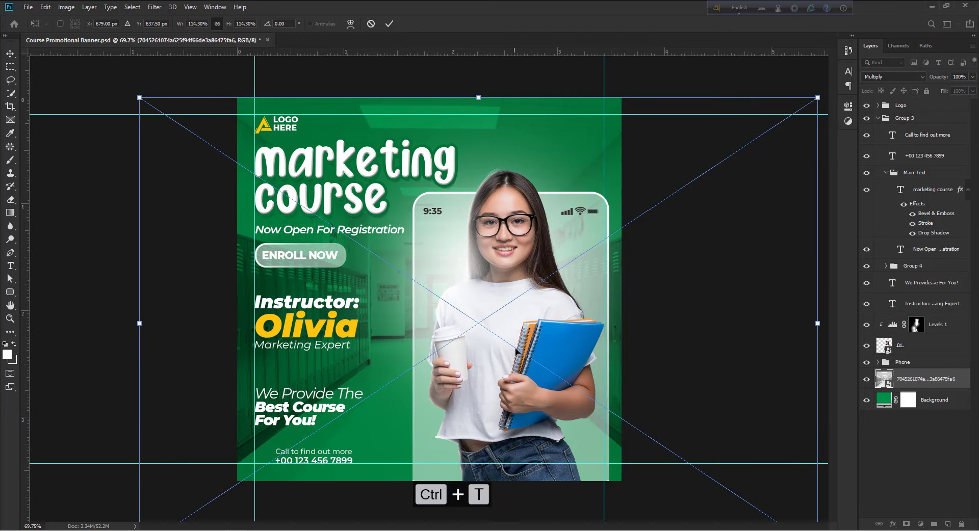
pyautogui.scroll(-3, 517, 330)
pyautogui.moveTo(471, 491); pyautogui.dragTo(471, 502)
pyautogui.moveTo(492, 353); pyautogui.dragTo(481, 353)
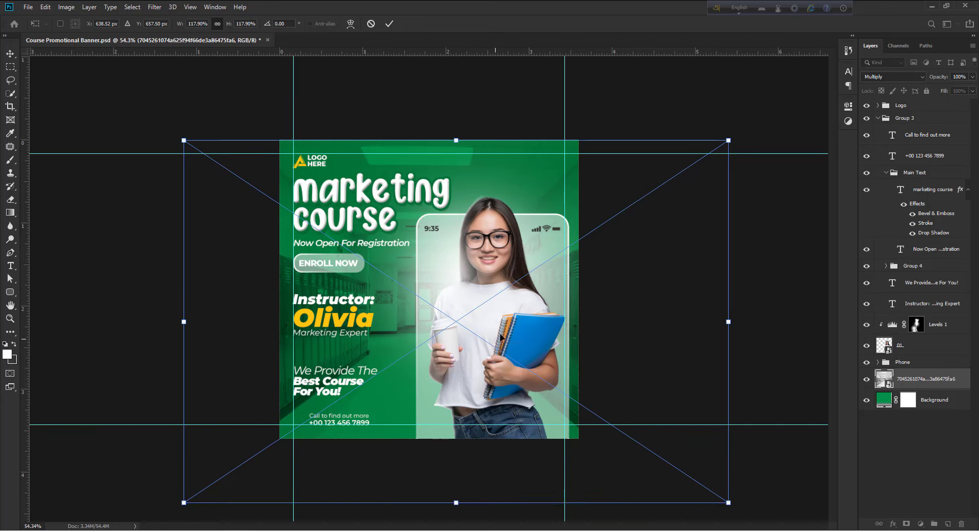
pyautogui.press('Return')
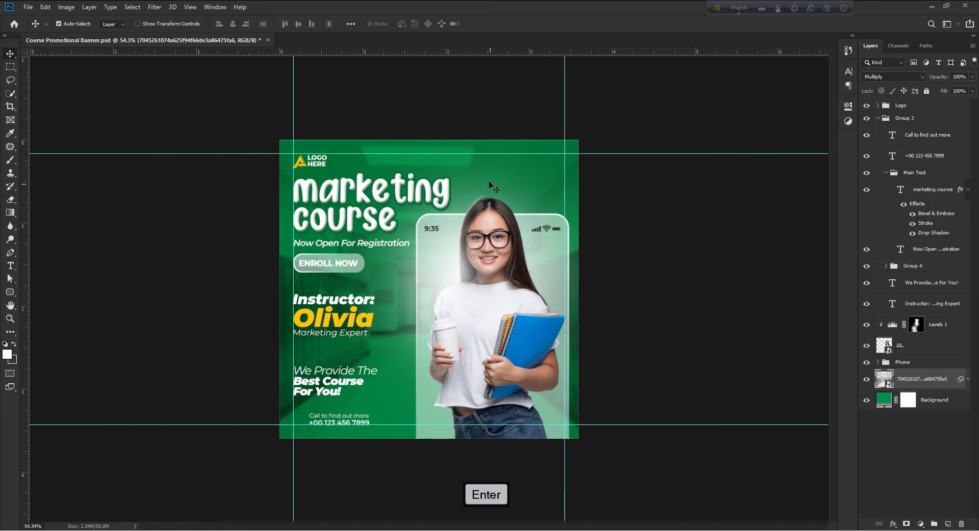
# Step: Hide the guides and set the drop shadow opacity of the "marketing course" heading to 40%
pyautogui.hotkey('ctrl', 'h')
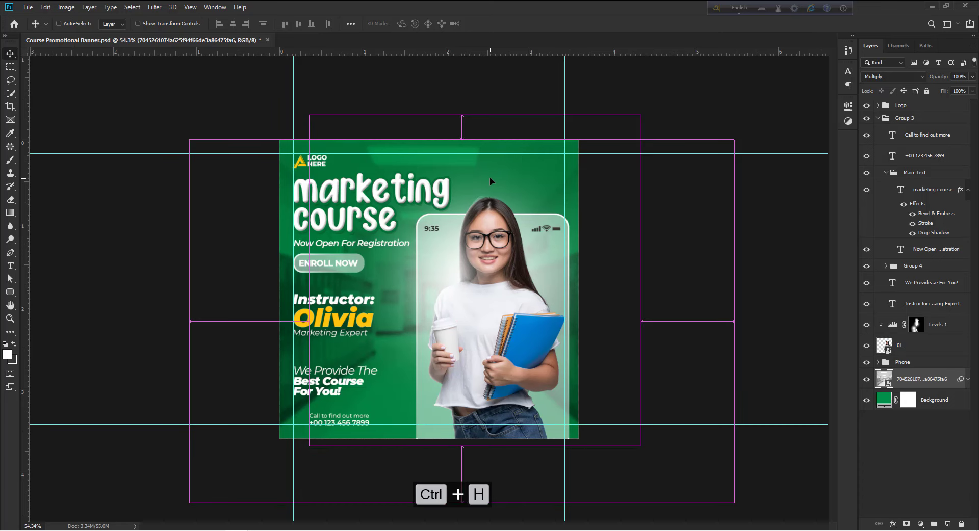
pyautogui.hotkey('ctrl', 'space')
pyautogui.moveTo(482, 166); pyautogui.dragTo(495, 186)
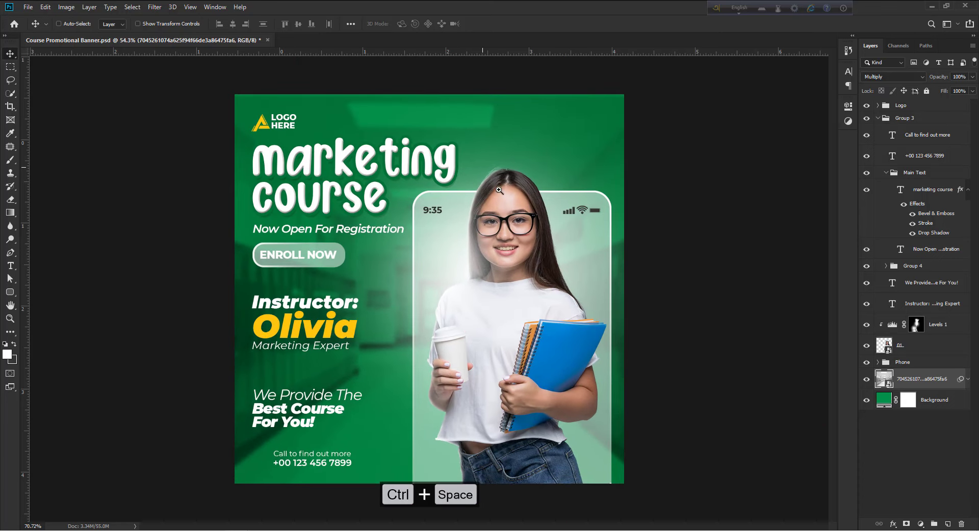
pyautogui.click(450, 171)
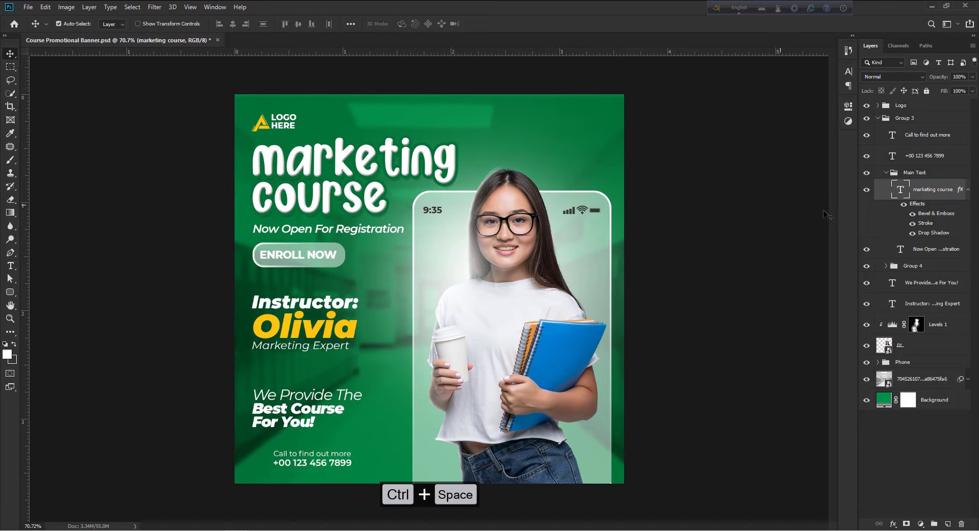
pyautogui.doubleClick(933, 232)
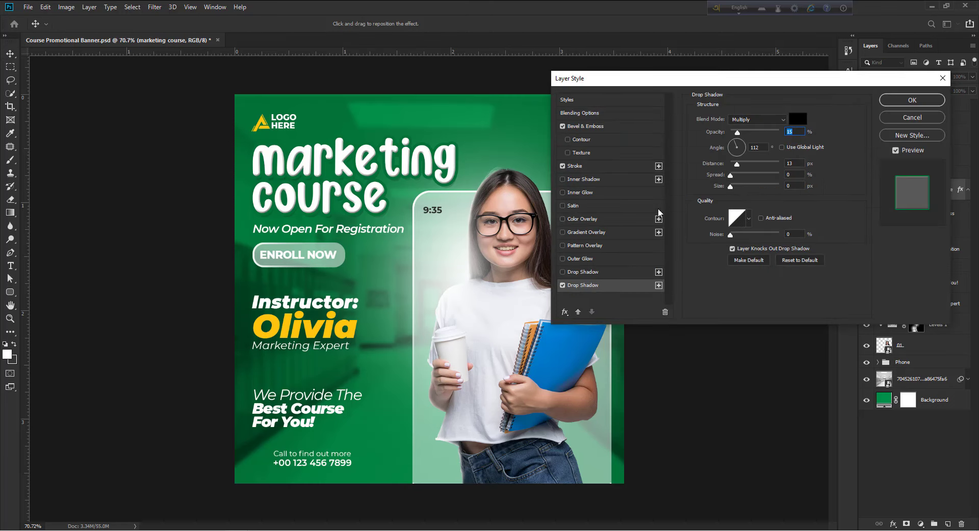
pyautogui.moveTo(738, 135); pyautogui.dragTo(767, 136)
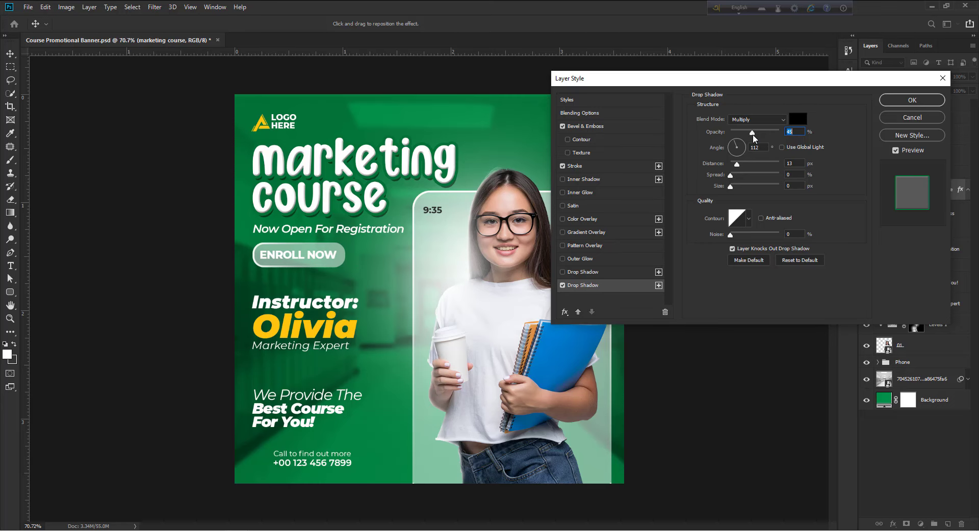
pyautogui.moveTo(752, 133); pyautogui.dragTo(749, 133)
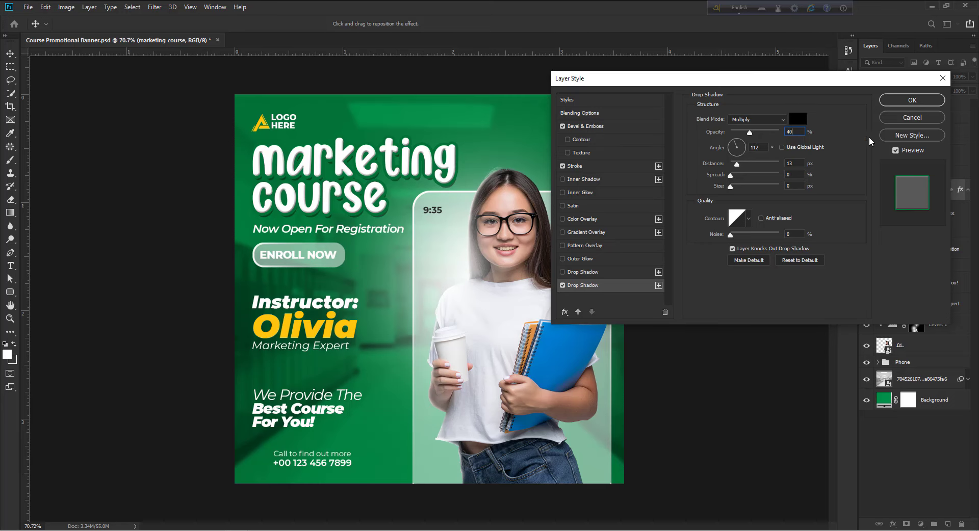
pyautogui.click(912, 102)
# Step: Move the heading, the "Now Open For Registration" line and the ENROLL NOW button group slightly upward to even out their spacing
pyautogui.moveTo(441, 159); pyautogui.dragTo(441, 156)
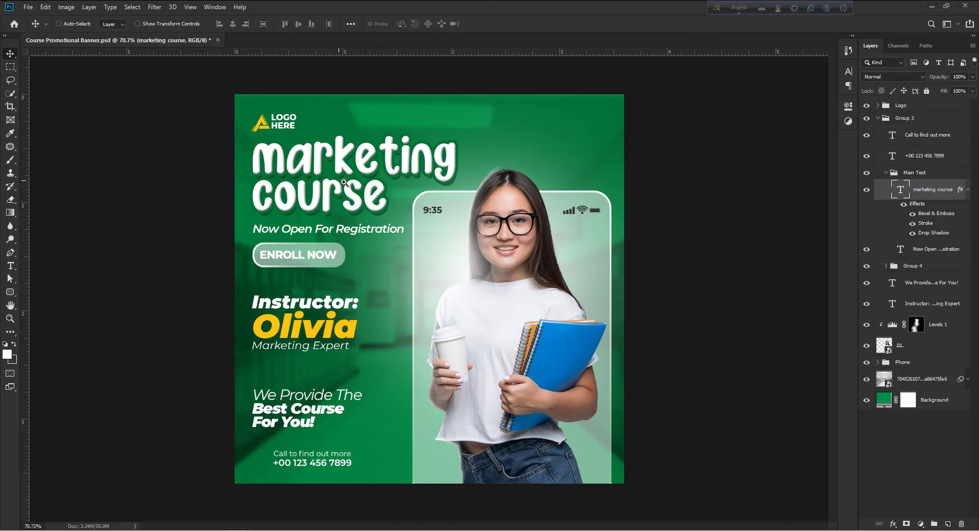
pyautogui.moveTo(344, 182); pyautogui.dragTo(378, 251)
pyautogui.moveTo(275, 241); pyautogui.dragTo(304, 303)
pyautogui.moveTo(305, 303); pyautogui.dragTo(319, 330)
pyautogui.moveTo(284, 230); pyautogui.dragTo(365, 367)
pyautogui.keyDown('ctrl'); pyautogui.click(285, 332); pyautogui.keyUp('ctrl')
pyautogui.click(885, 266)
pyautogui.moveTo(301, 331); pyautogui.dragTo(300, 325)
pyautogui.scroll(-4, 317, 285)
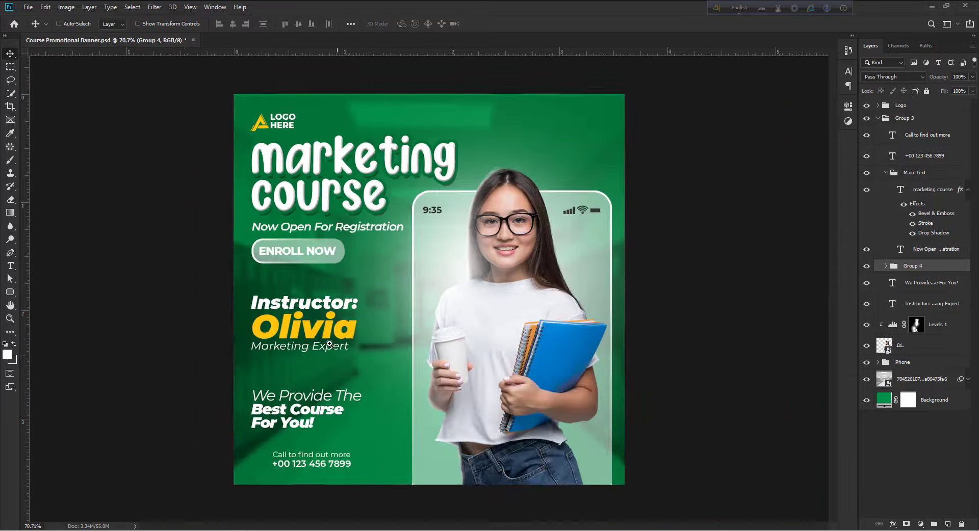
# Step: Collapse the text groups and move the woman, her Levels adjustment and the Phone group together slightly downward
pyautogui.hotkey('ctrl', '0')
pyautogui.moveTo(472, 166); pyautogui.dragTo(462, 167)
pyautogui.click(913, 349)
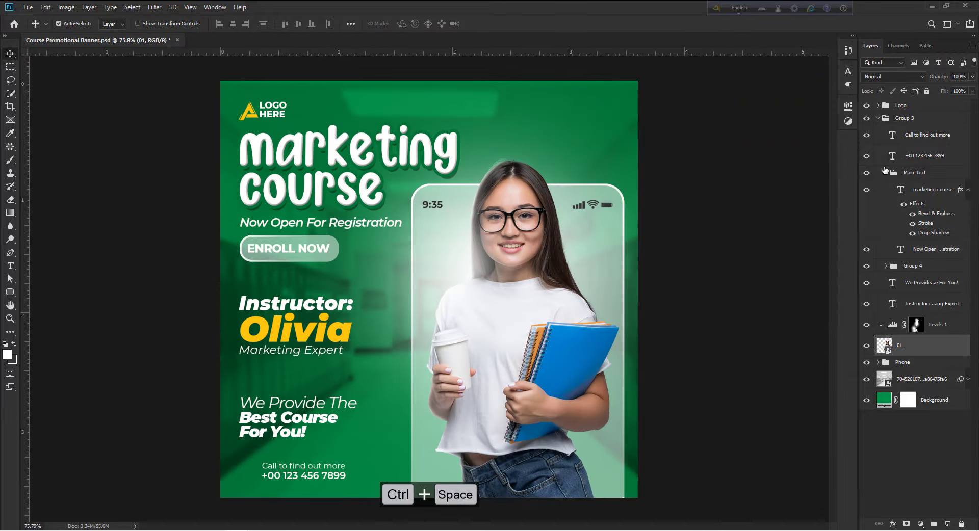
pyautogui.click(885, 172)
pyautogui.click(877, 119)
pyautogui.click(933, 137)
pyautogui.keyDown('shift'); pyautogui.click(912, 173); pyautogui.keyUp('shift')
pyautogui.hotkey('ctrl', 't')
pyautogui.moveTo(577, 338); pyautogui.dragTo(577, 346)
pyautogui.press('Return')
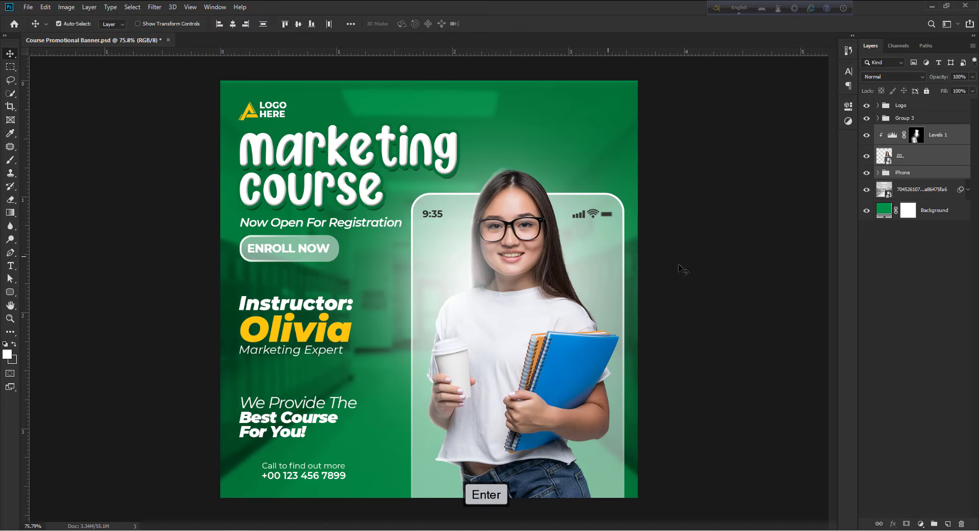
# Step: Copy the curly arrow from the Illustrator document and paste it into the Photoshop banner above Group 3 as a shape layer
pyautogui.click(941, 119)
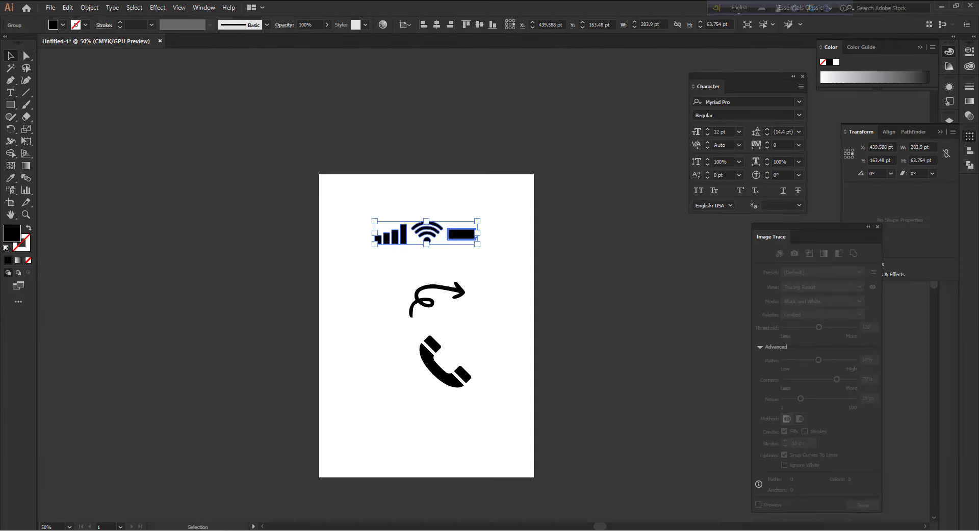
pyautogui.click(389, 280)
pyautogui.click(479, 319)
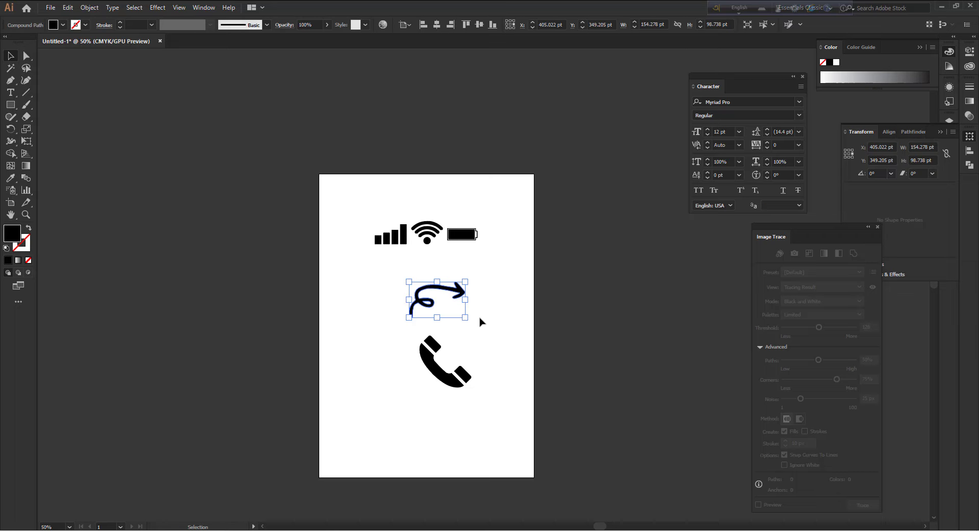
pyautogui.hotkey('ctrl', 'c')
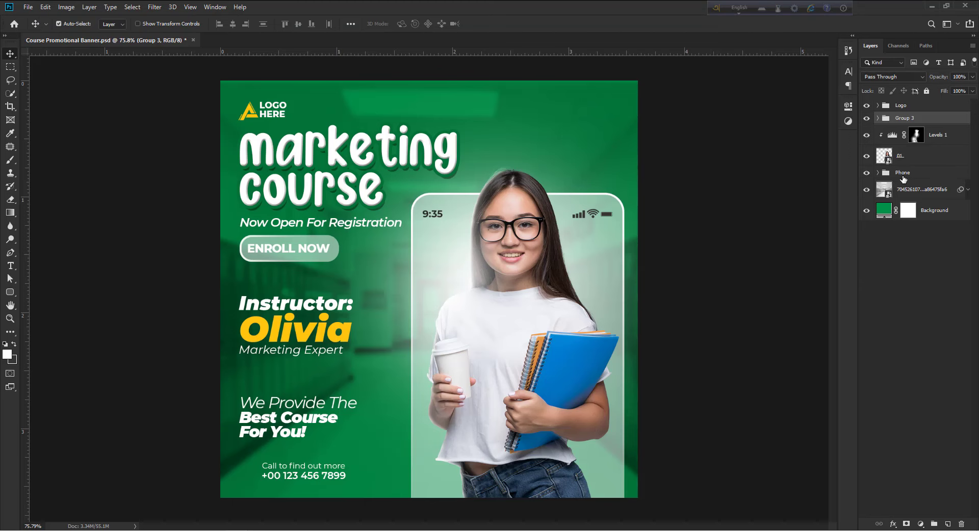
pyautogui.hotkey('ctrl', 'v')
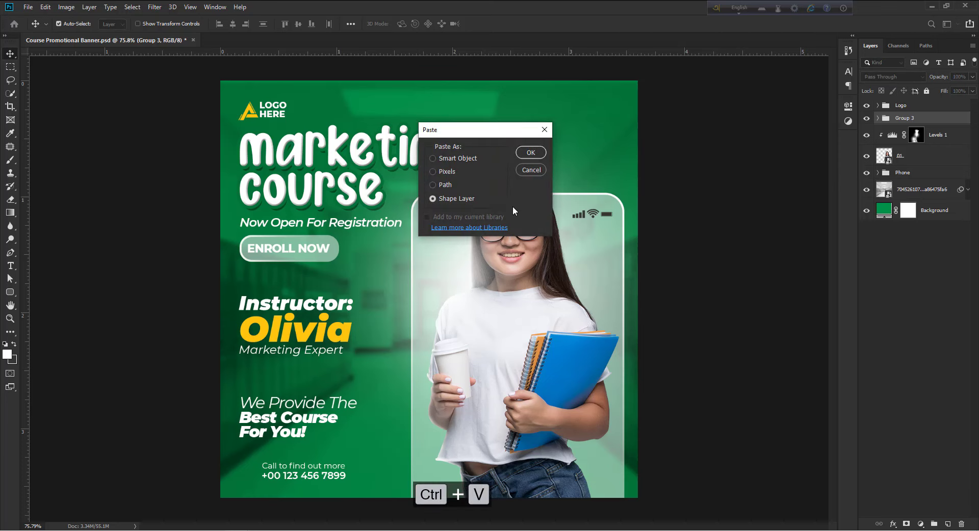
pyautogui.click(531, 153)
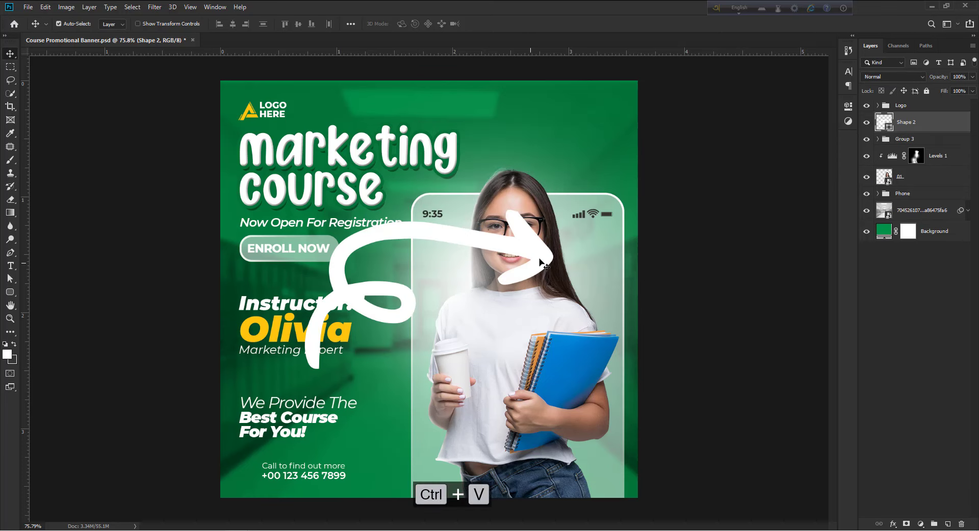
# Step: Scale the curly arrow down to about 17% and place it between the instructor's name and the woman
pyautogui.hotkey('ctrl', 't')
pyautogui.moveTo(557, 208); pyautogui.dragTo(403, 312)
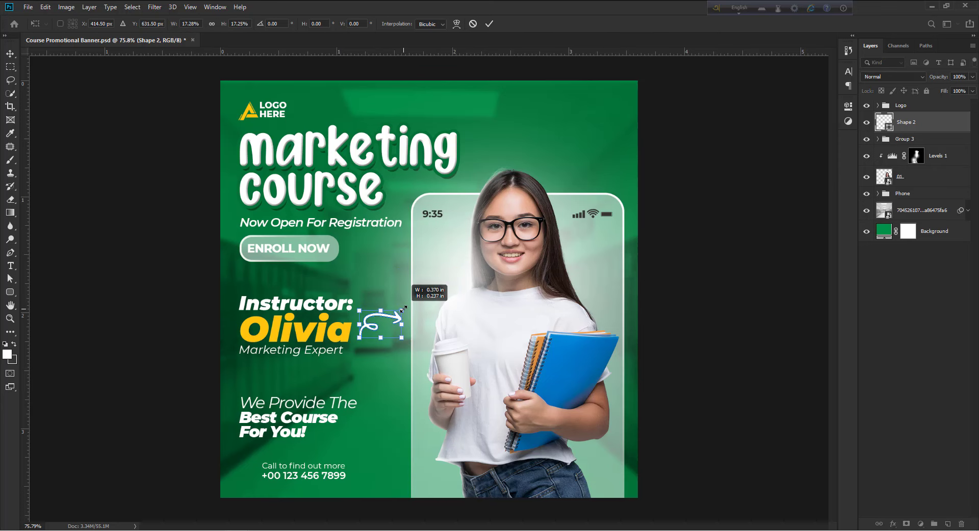
pyautogui.press('Return')
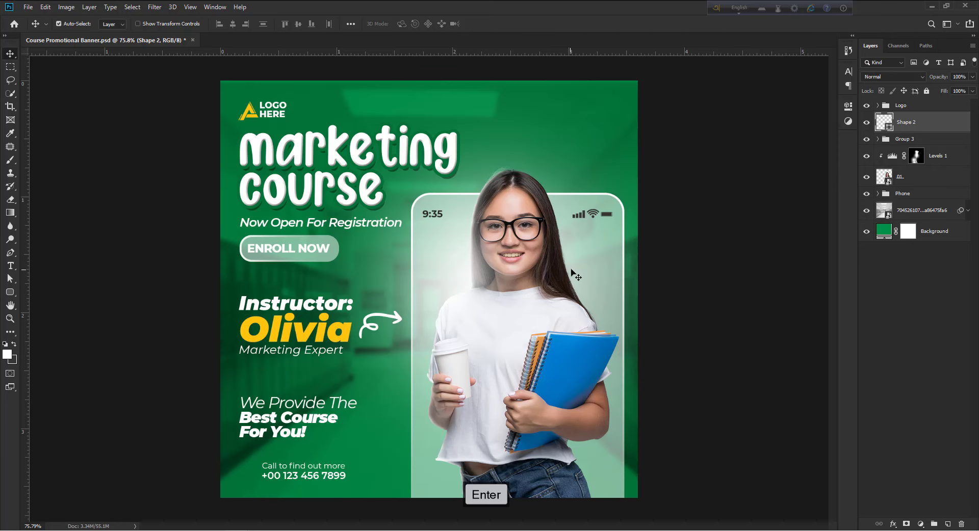
# Step: Copy the telephone handset from Illustrator and paste it into the Photoshop banner above the "Call to find out more" layer as a shape layer
pyautogui.click(703, 247)
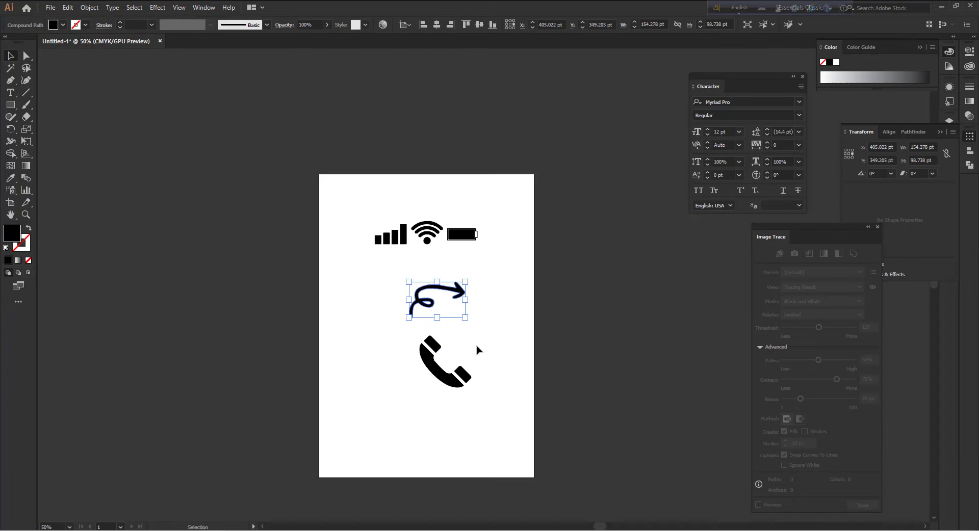
pyautogui.click(476, 351)
pyautogui.moveTo(415, 332); pyautogui.dragTo(486, 407)
pyautogui.hotkey('ctrl', 'c')
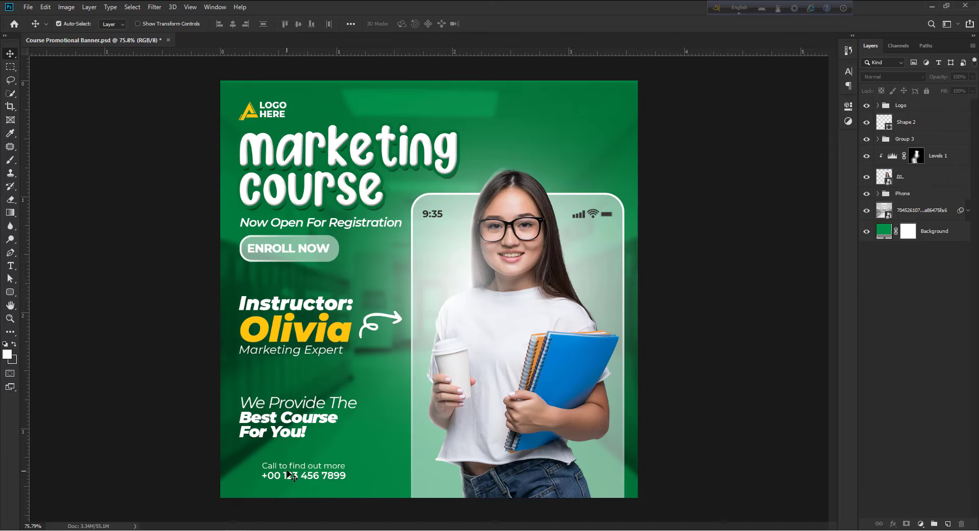
pyautogui.click(296, 470)
pyautogui.hotkey('ctrl', 'v')
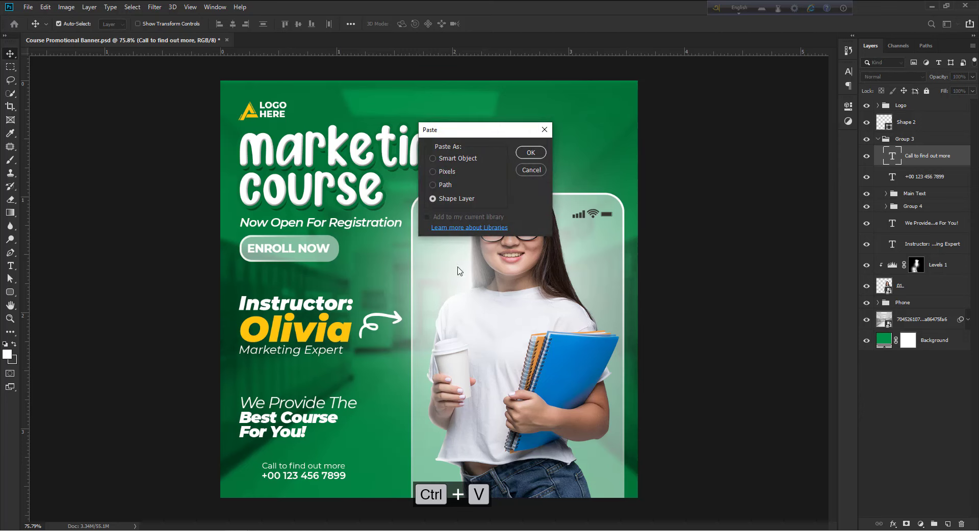
pyautogui.click(530, 153)
# Step: Shrink the telephone handset to a small icon and place it just left of the contact text
pyautogui.hotkey('ctrl', 't')
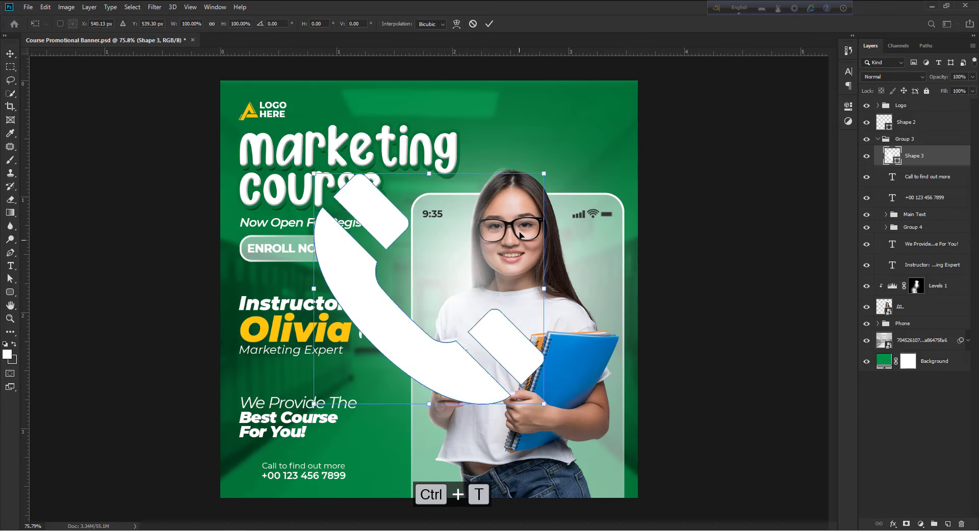
pyautogui.moveTo(544, 404)
pyautogui.mouseDown()
pyautogui.moveTo(432, 294)
pyautogui.moveTo(257, 473)
pyautogui.mouseUp()
pyautogui.moveTo(264, 488); pyautogui.dragTo(336, 487)
pyautogui.moveTo(279, 461); pyautogui.dragTo(243, 424)
pyautogui.moveTo(219, 403); pyautogui.dragTo(214, 417)
pyautogui.press('Return')
# Step: Draw a circle about 49 px wide around the handset icon and stack its layer beneath the handset
pyautogui.rightClick(10, 293)
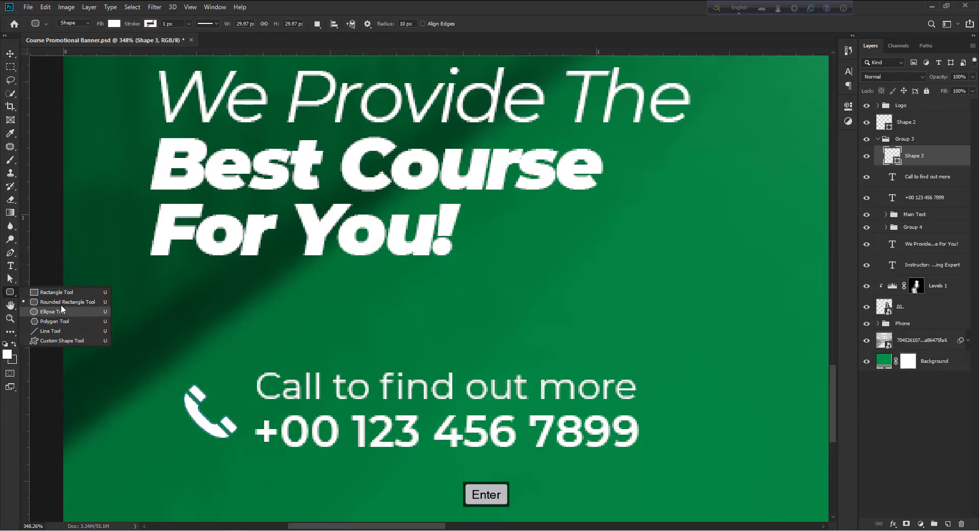
pyautogui.click(60, 310)
pyautogui.moveTo(170, 370); pyautogui.dragTo(255, 458)
pyautogui.press('v')
pyautogui.moveTo(226, 416); pyautogui.dragTo(222, 416)
pyautogui.moveTo(913, 156); pyautogui.dragTo(914, 187)
# Step: Fill the circle with the yellow sampled from the instructor's name
pyautogui.moveTo(541, 313); pyautogui.dragTo(474, 314)
pyautogui.doubleClick(892, 177)
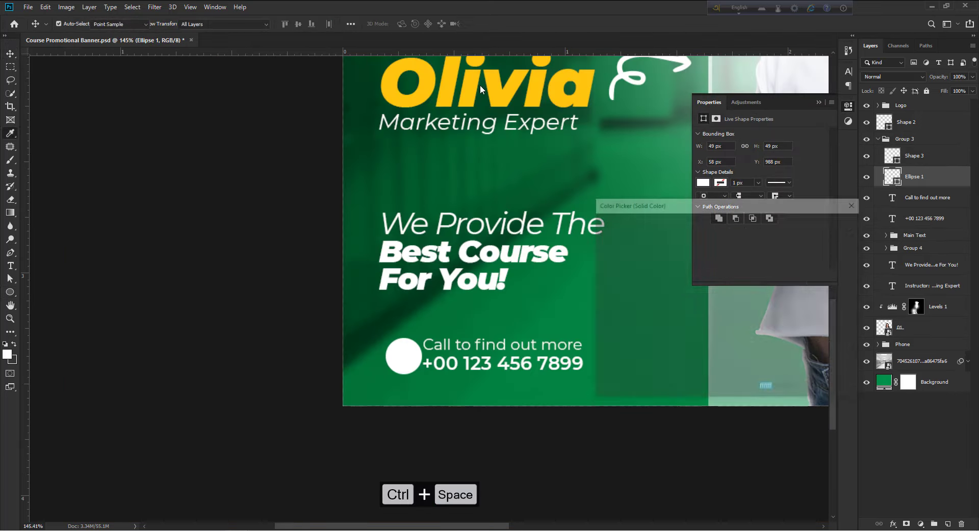
pyautogui.click(481, 87)
pyautogui.click(827, 225)
# Step: Recolor the handset icon dark gray, 2a2a2a
pyautogui.click(897, 162)
pyautogui.doubleClick(896, 162)
pyautogui.moveTo(490, 230); pyautogui.dragTo(433, 230)
pyautogui.moveTo(601, 97); pyautogui.dragTo(657, 97)
pyautogui.click(443, 214)
pyautogui.moveTo(448, 230); pyautogui.dragTo(397, 229)
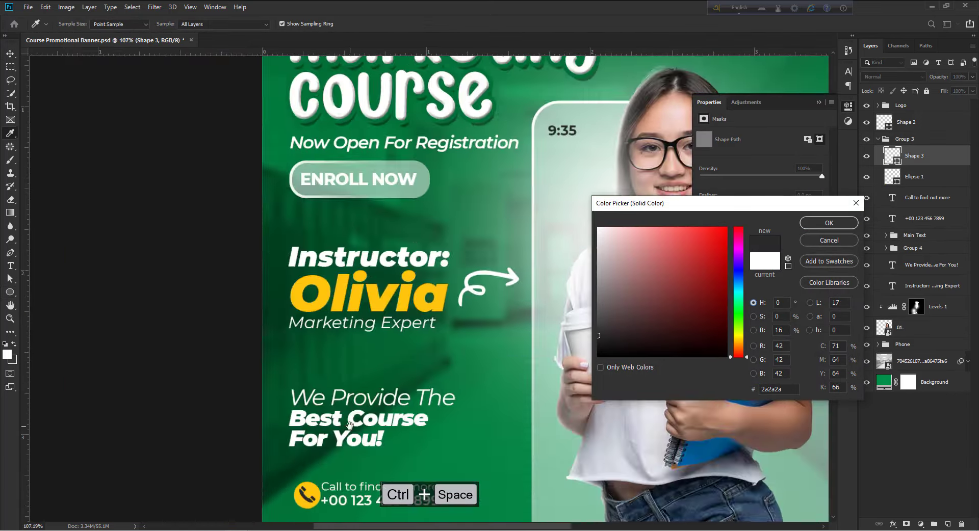
pyautogui.click(830, 223)
# Step: Center the handset icon horizontally and vertically on the yellow circle
pyautogui.moveTo(314, 414); pyautogui.dragTo(347, 428)
pyautogui.keyDown('shift'); pyautogui.click(914, 177); pyautogui.keyUp('shift')
pyautogui.click(233, 23)
pyautogui.click(299, 24)
# Step: Align the left edges of the two contact text lines and nudge them right, away from the circle
pyautogui.moveTo(316, 326); pyautogui.dragTo(315, 304)
pyautogui.moveTo(408, 339); pyautogui.dragTo(360, 339)
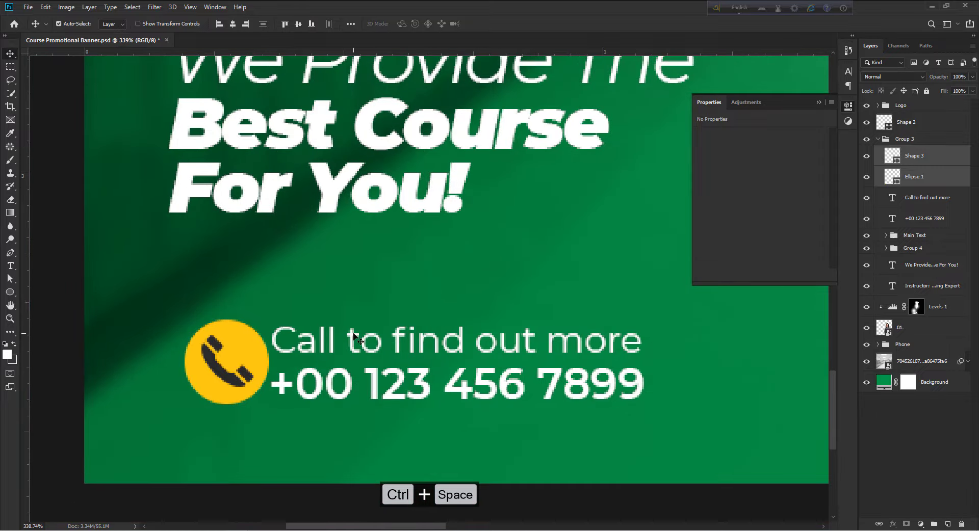
pyautogui.click(927, 198)
pyautogui.keyDown('shift'); pyautogui.click(924, 218); pyautogui.keyUp('shift')
pyautogui.click(218, 25)
pyautogui.press('Right')
pyautogui.press('Right')
pyautogui.press('Right')
pyautogui.press('Right')
# Step: Group the handset icon, yellow circle and both contact text lines
pyautogui.hotkey('ctrl', '0')
pyautogui.keyDown('shift'); pyautogui.click(919, 158); pyautogui.keyUp('shift')
pyautogui.hotkey('ctrl', 'g')
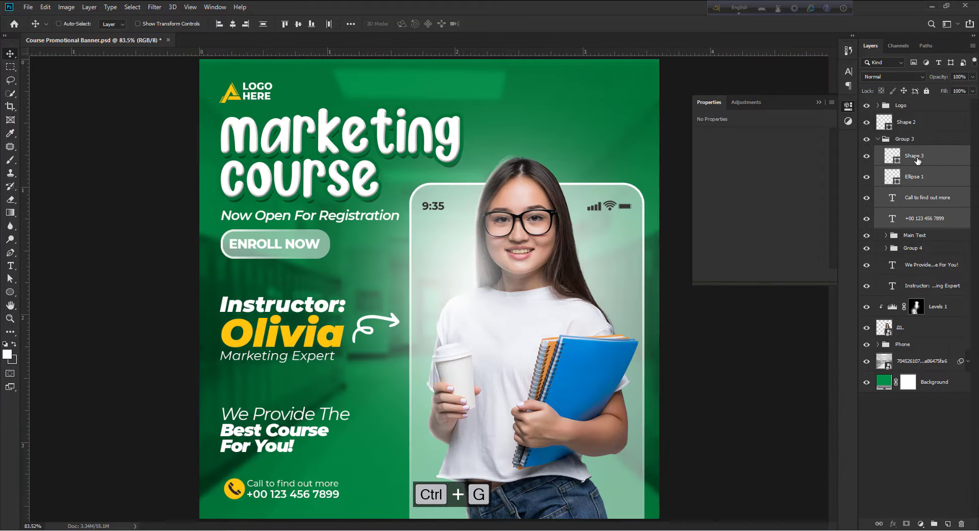
# Step: Align the contact group with the left margin of the text above it and save the document
pyautogui.moveTo(301, 439); pyautogui.dragTo(320, 432)
pyautogui.hotkey('ctrl', 'h')
pyautogui.hotkey('ctrl', 't')
pyautogui.moveTo(320, 432); pyautogui.dragTo(245, 432)
pyautogui.press('Return')
pyautogui.hotkey('ctrl', 'h')
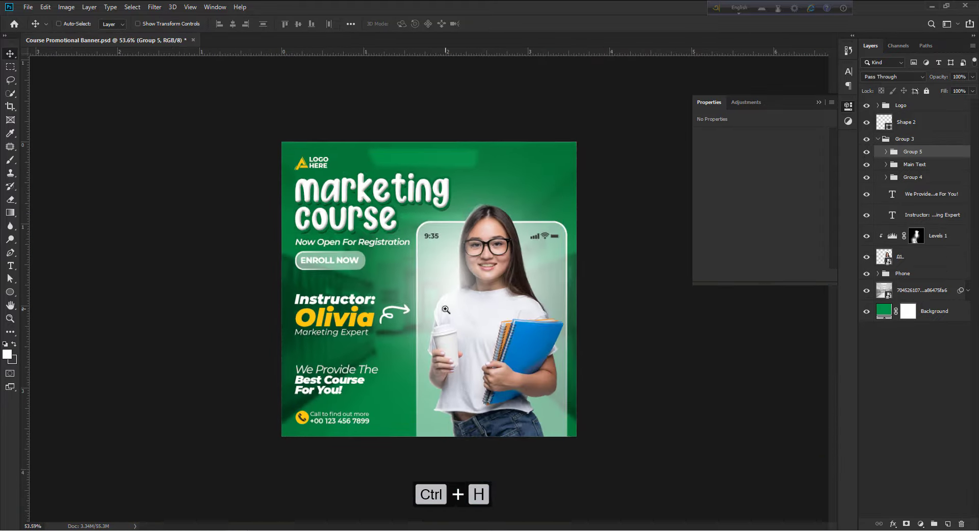
pyautogui.hotkey('ctrl', 's')
# Step: Draw a three-point winding curve about 619 by 593 px with the Pen tool in Shape mode, from the woman's waist up to her face
pyautogui.moveTo(519, 329); pyautogui.dragTo(526, 332)
pyautogui.press('p')
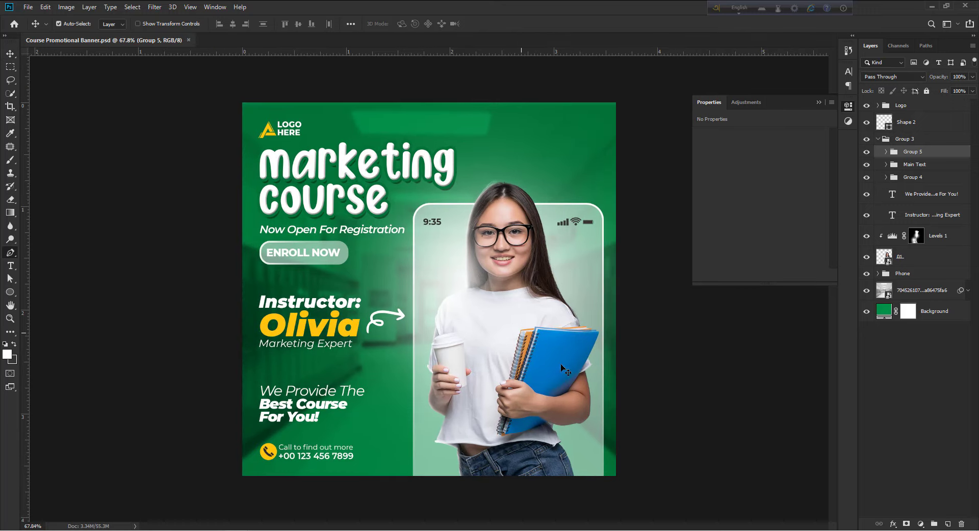
pyautogui.moveTo(529, 378); pyautogui.dragTo(535, 369)
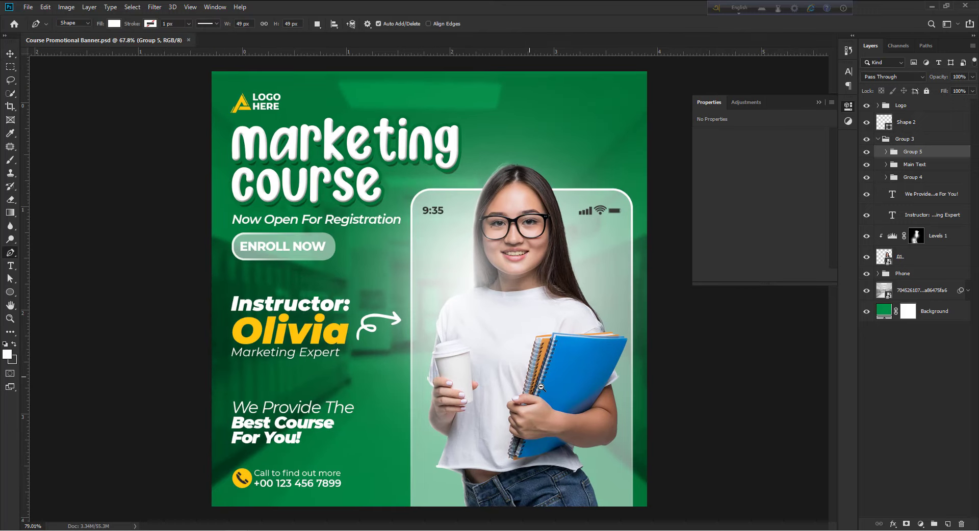
pyautogui.click(75, 23)
pyautogui.click(77, 31)
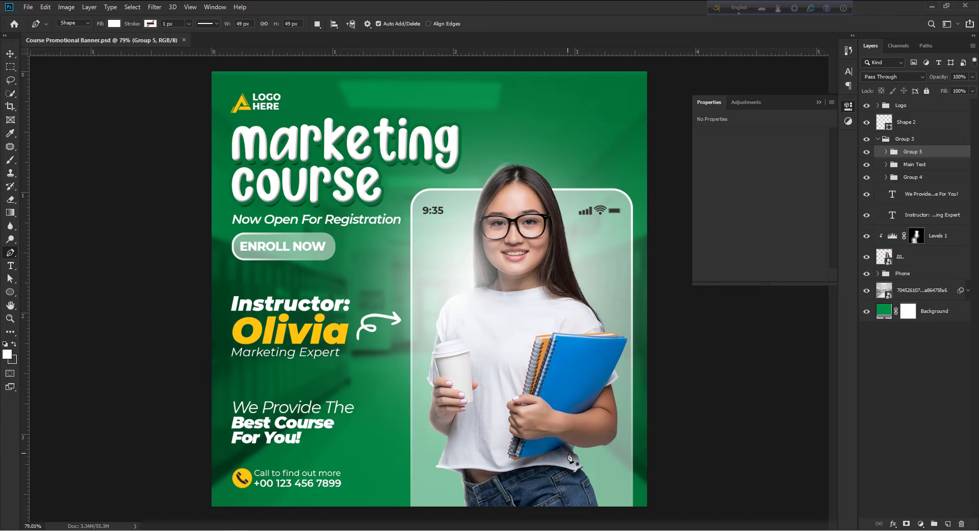
pyautogui.click(604, 476)
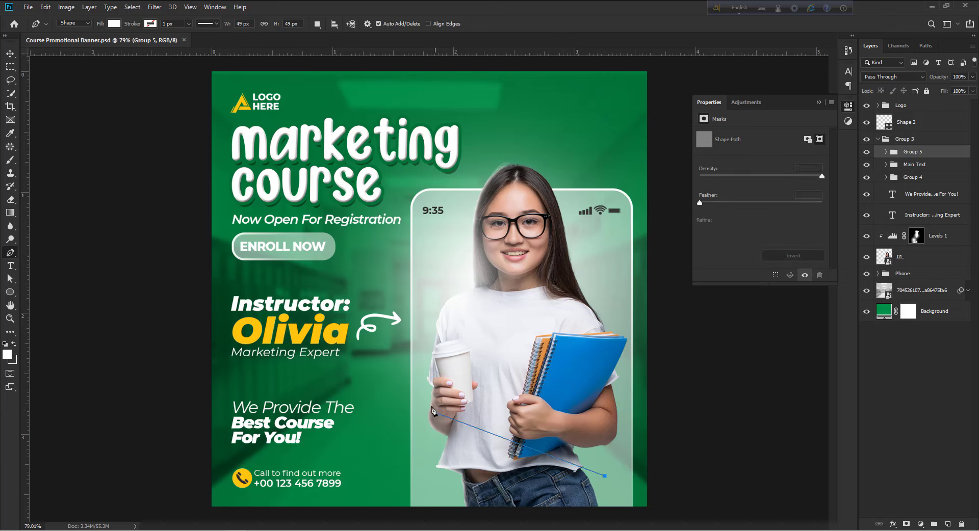
pyautogui.moveTo(403, 376); pyautogui.dragTo(527, 322)
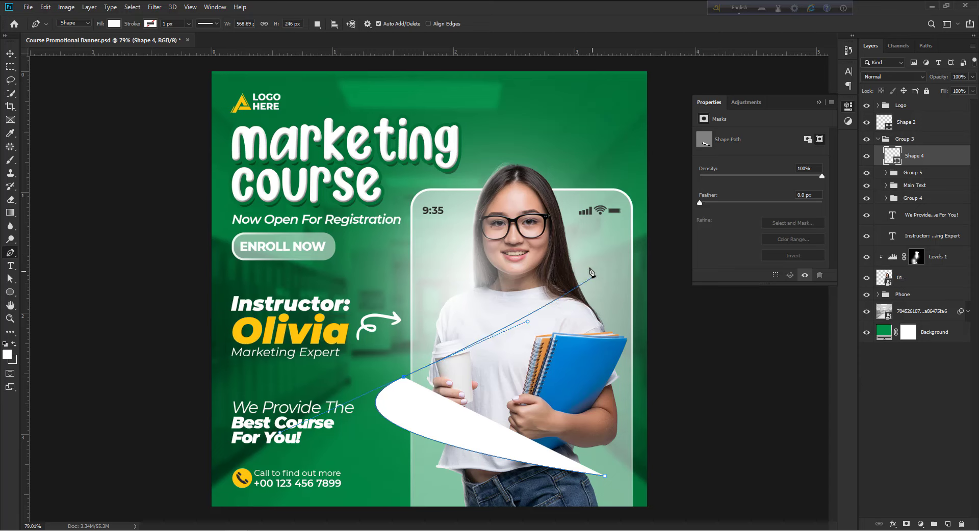
pyautogui.moveTo(551, 237); pyautogui.dragTo(365, 194)
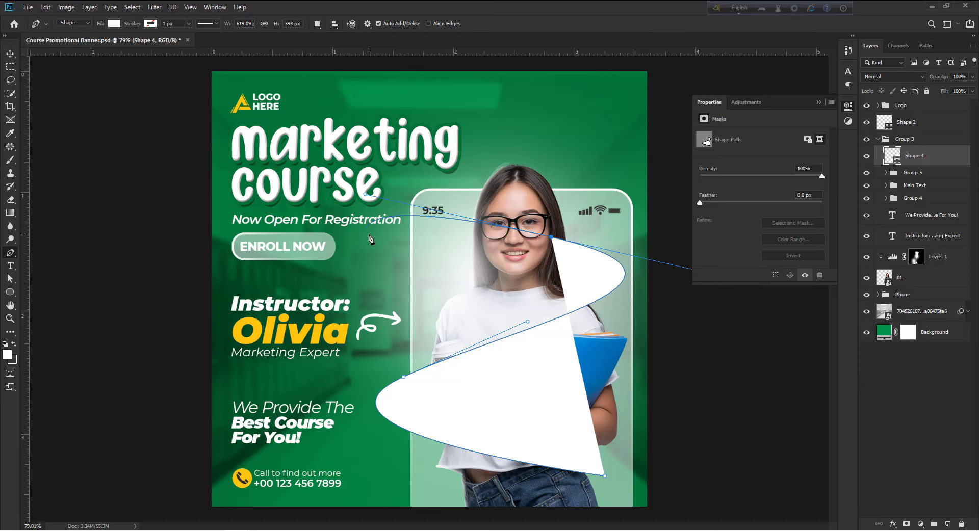
# Step: Remove the winding curve's fill and give it a white 5 px stroke
pyautogui.click(114, 23)
pyautogui.click(71, 44)
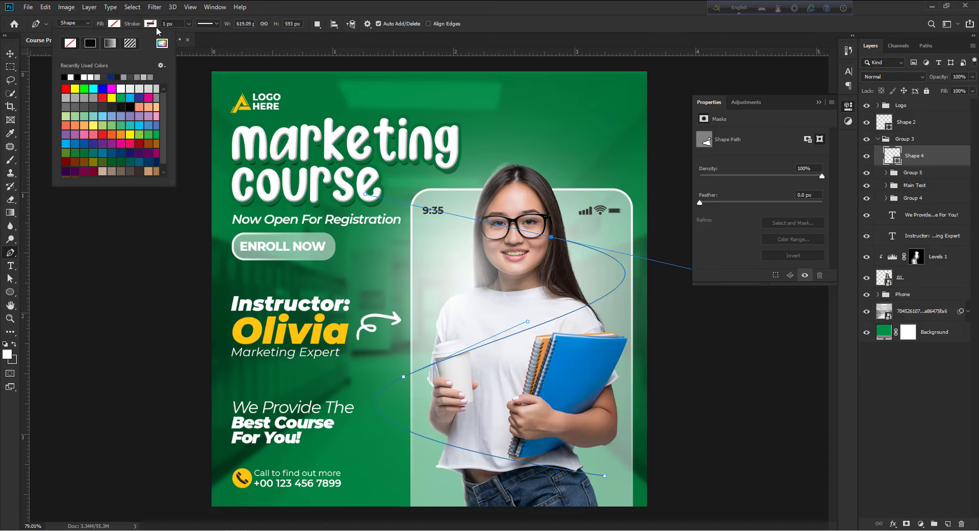
pyautogui.click(149, 23)
pyautogui.click(112, 76)
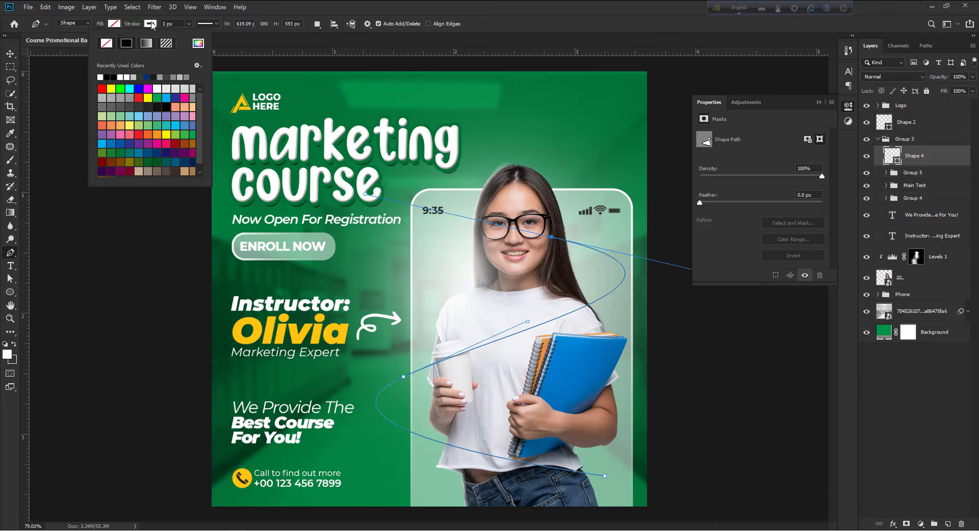
pyautogui.click(168, 24)
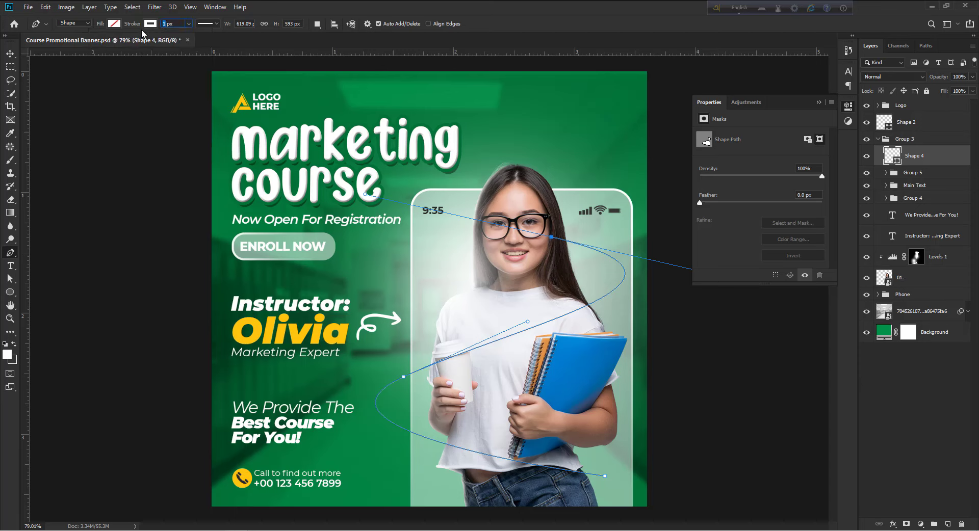
pyautogui.press('Return')
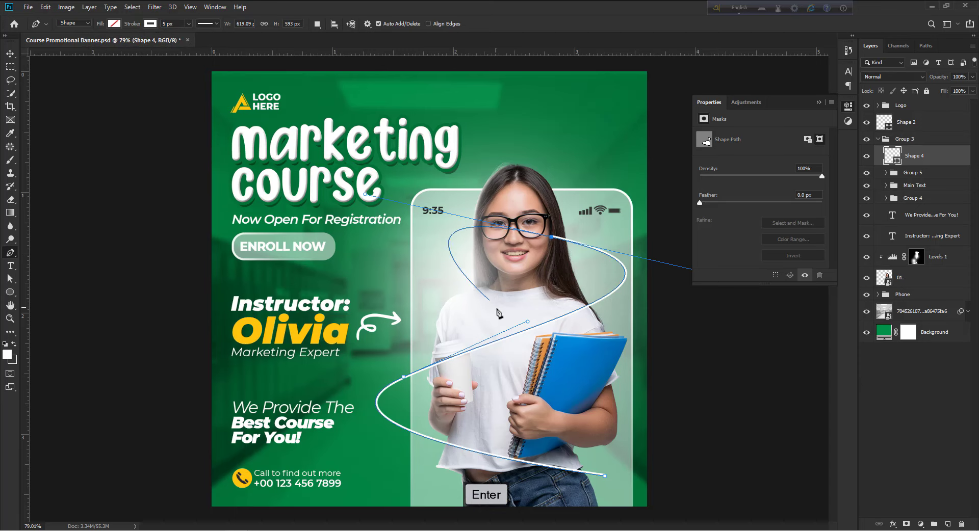
# Step: Extend the curve's lower end past the phone frame's right edge and shift its upper end slightly closer to the glasses
pyautogui.press('a')
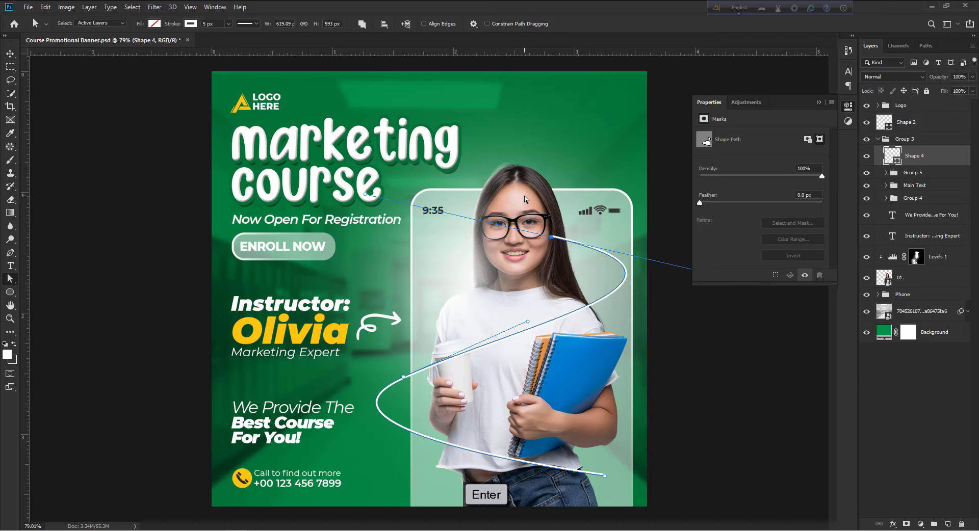
pyautogui.click(543, 207)
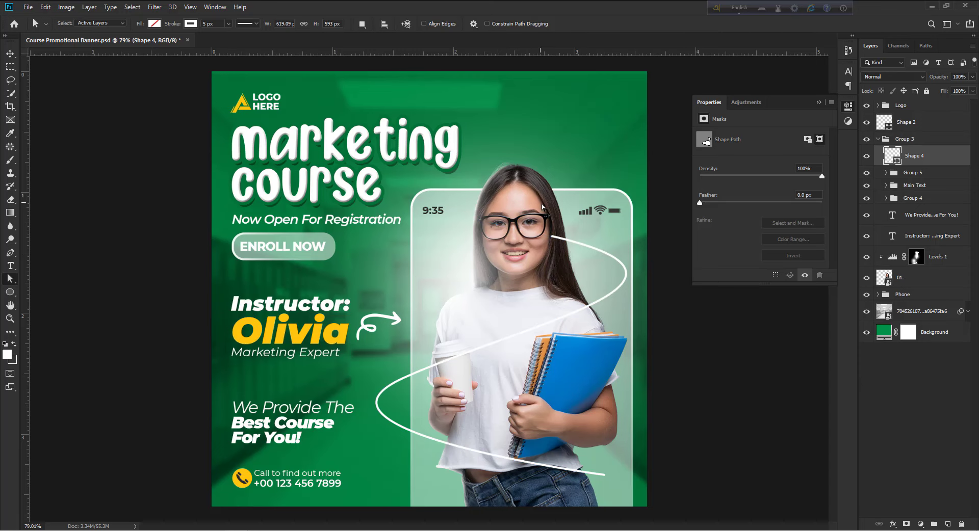
pyautogui.click(597, 476)
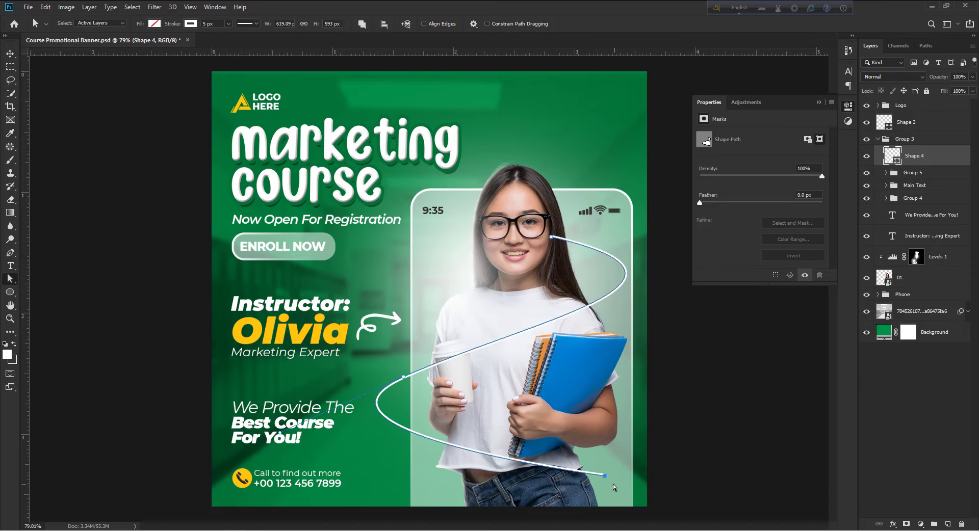
pyautogui.moveTo(605, 477); pyautogui.dragTo(636, 486)
pyautogui.moveTo(377, 351); pyautogui.dragTo(427, 396)
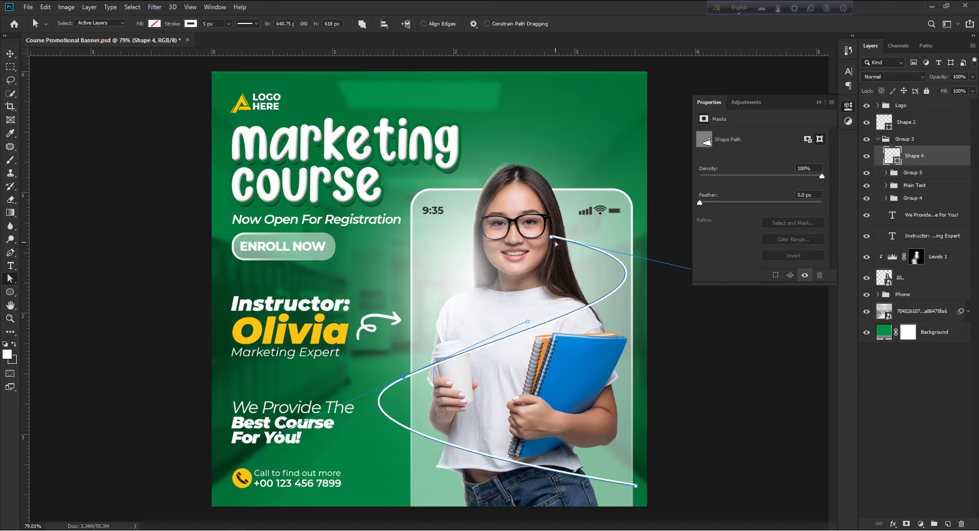
pyautogui.moveTo(553, 238); pyautogui.dragTo(546, 235)
pyautogui.click(612, 239)
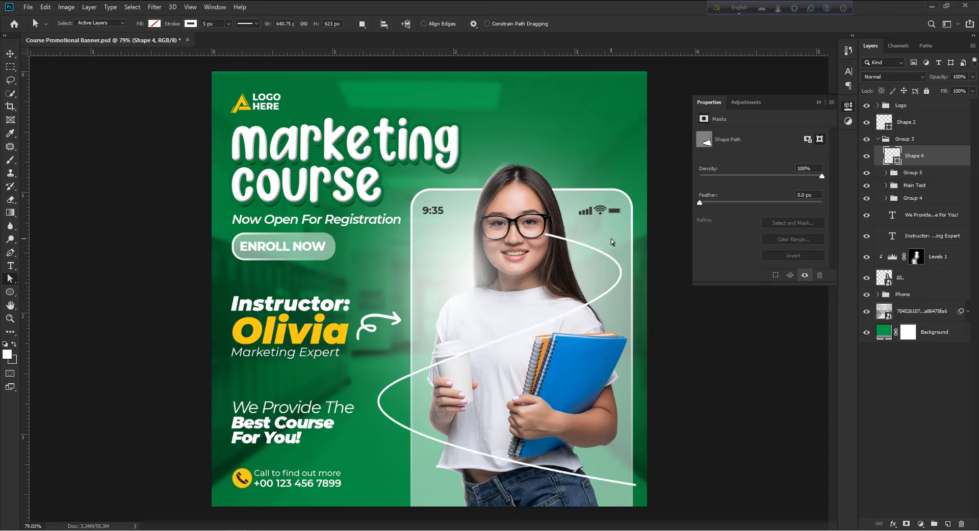
# Step: Duplicate the winding curve and offset the copy slightly down and to the left of the original
pyautogui.press('v')
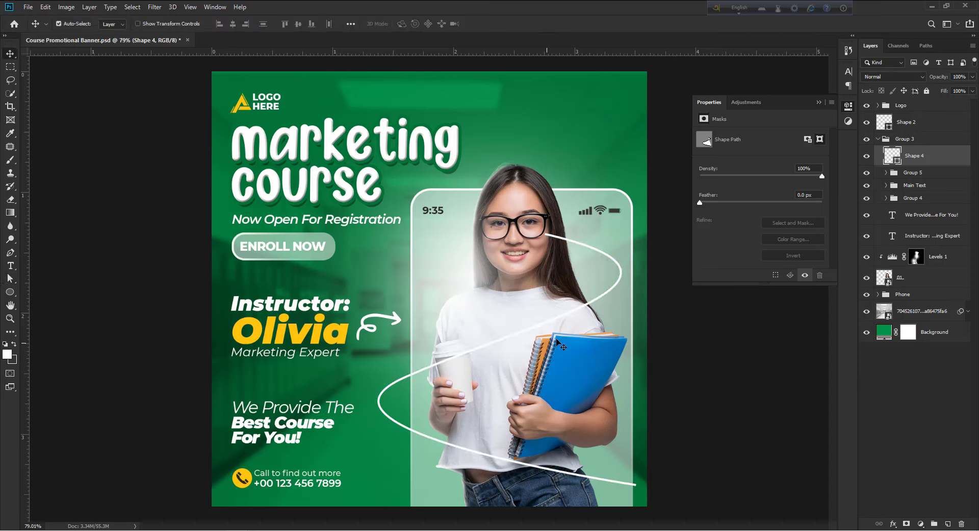
pyautogui.click(622, 275)
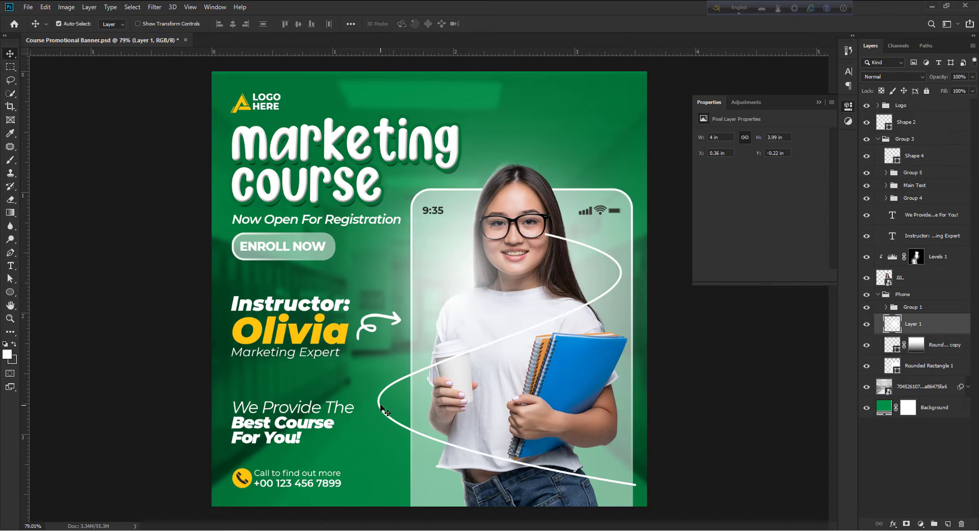
pyautogui.moveTo(378, 401); pyautogui.dragTo(376, 414)
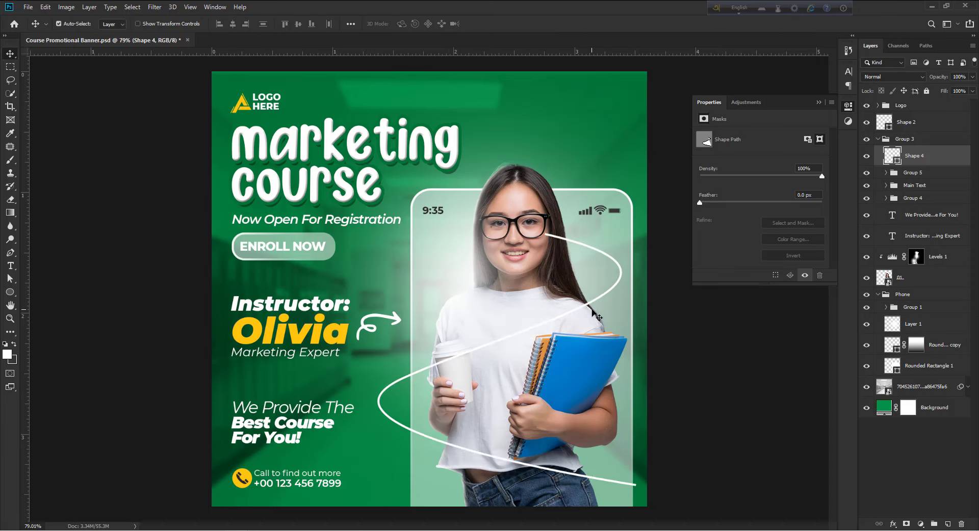
pyautogui.press('a')
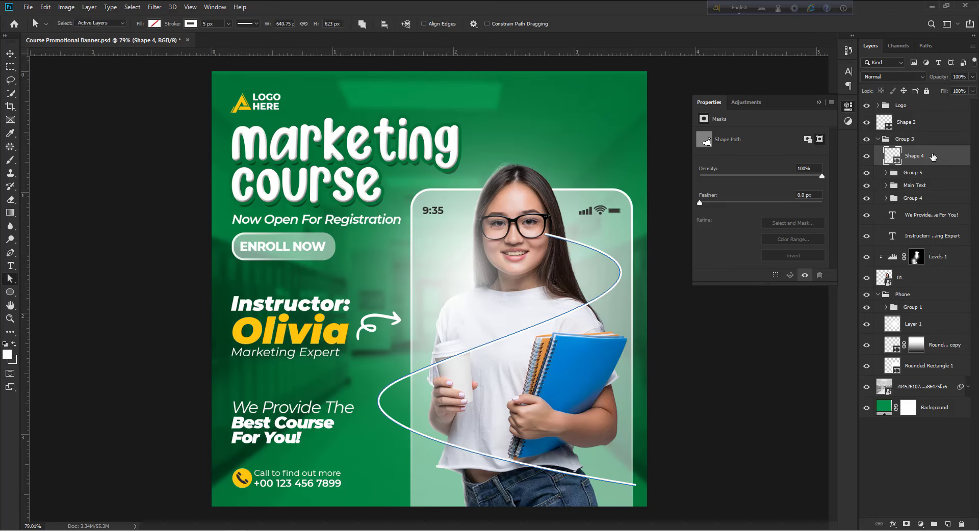
pyautogui.hotkey('ctrl', 'j')
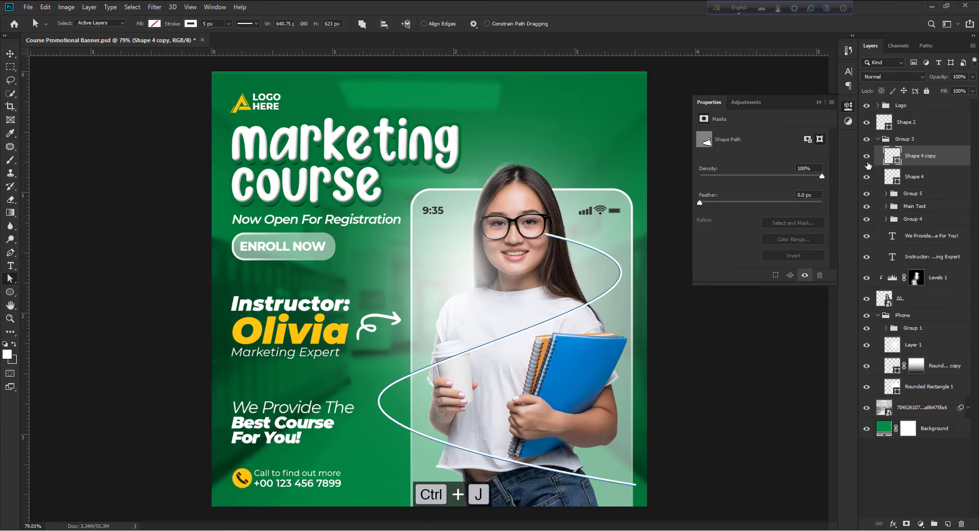
pyautogui.click(866, 157)
pyautogui.click(867, 161)
pyautogui.press('v')
pyautogui.moveTo(596, 287)
pyautogui.mouseDown()
pyautogui.moveTo(585, 286)
pyautogui.moveTo(592, 293)
pyautogui.mouseUp()
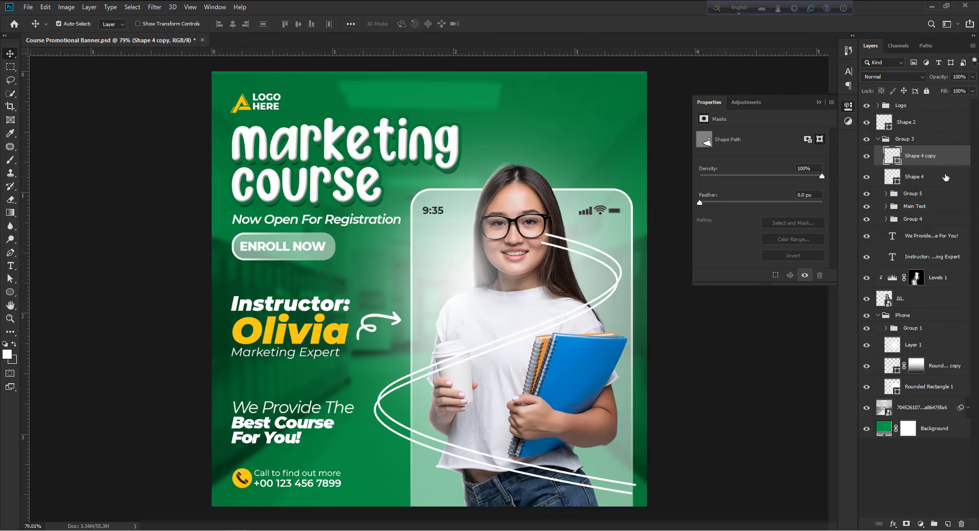
# Step: Add another copy of the curve between the two lines and set its stroke to 1 px
pyautogui.hotkey('ctrl', 'j')
pyautogui.moveTo(492, 259); pyautogui.dragTo(571, 266)
pyautogui.press('a')
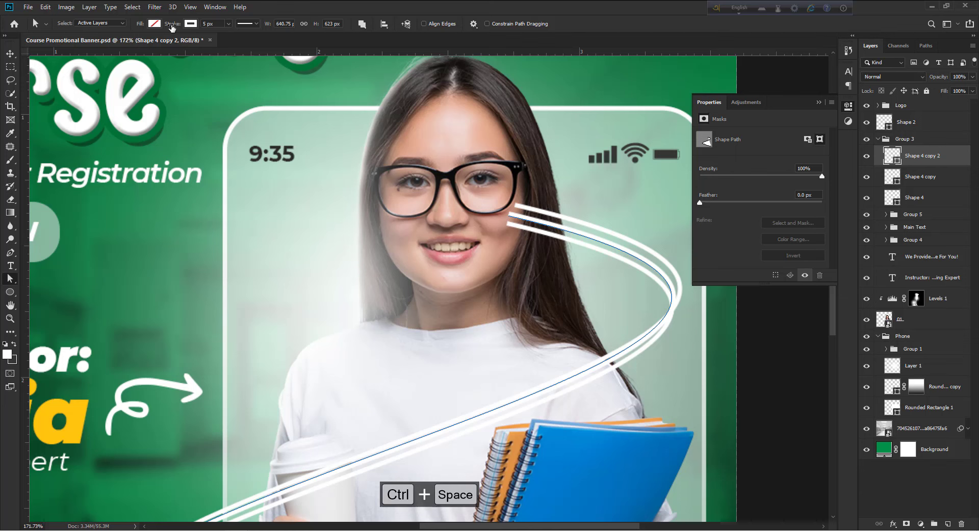
pyautogui.click(204, 24)
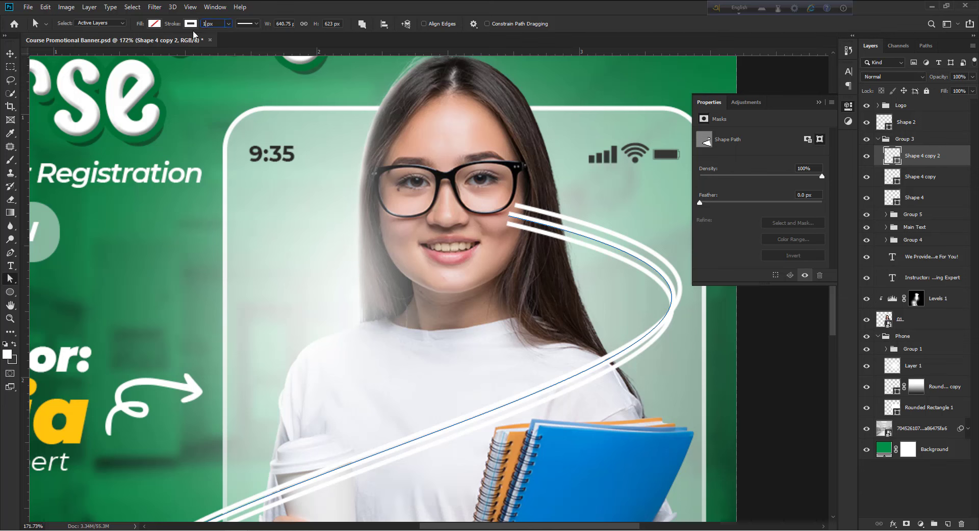
pyautogui.press('Return')
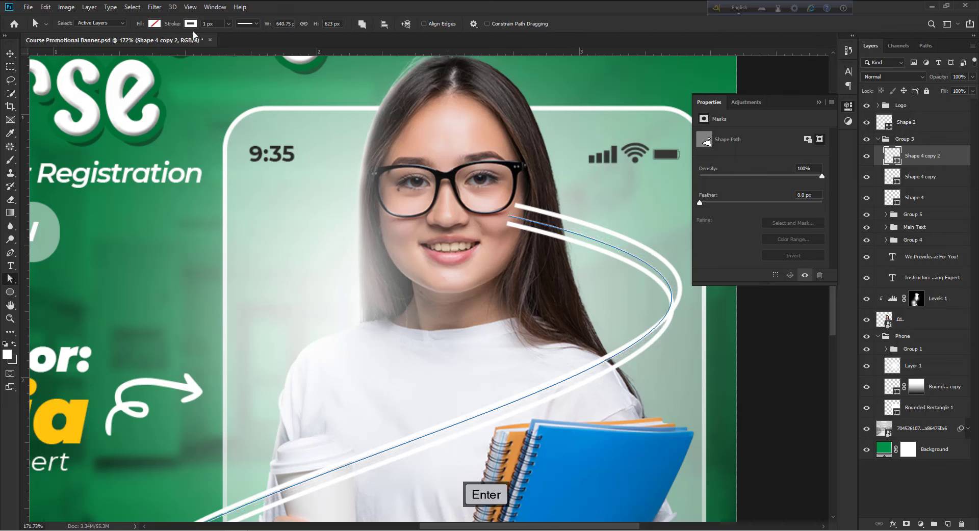
pyautogui.press('v')
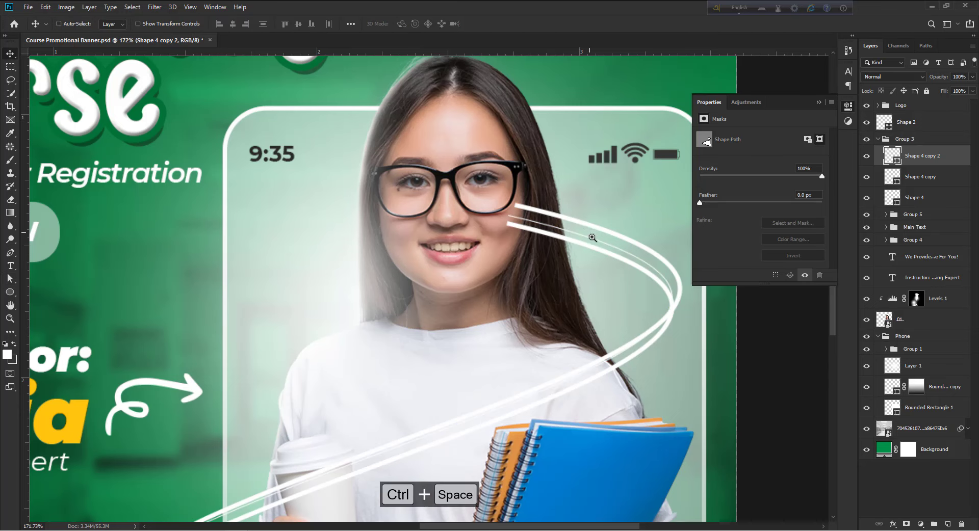
# Step: Duplicate the thin curve, place the copy just above the upper line and set its stroke to 2 px
pyautogui.moveTo(589, 230); pyautogui.dragTo(577, 196)
pyautogui.hotkey('ctrl', 'j')
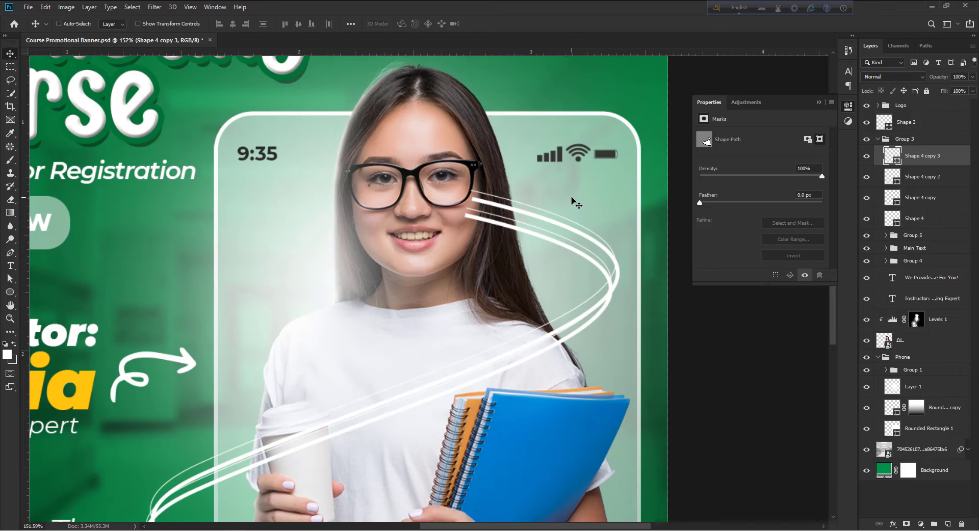
pyautogui.press('a')
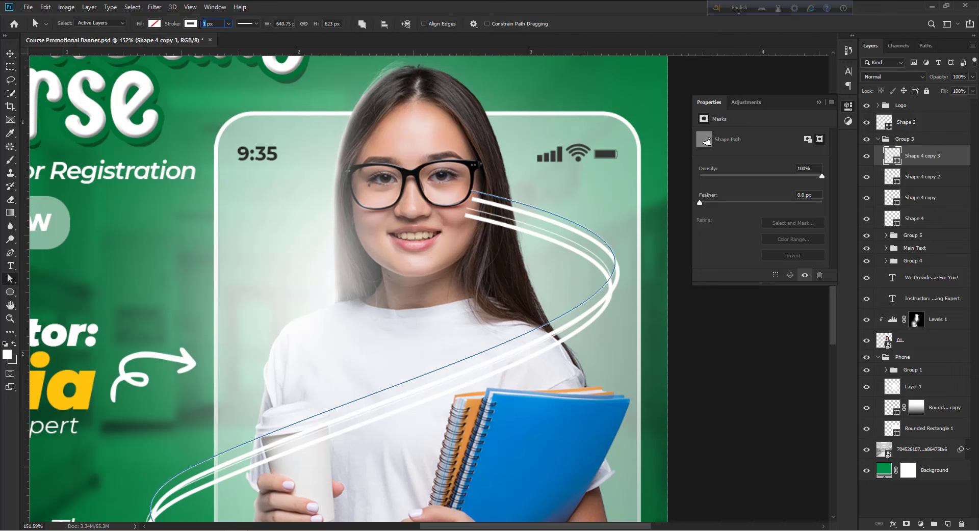
pyautogui.press('Return')
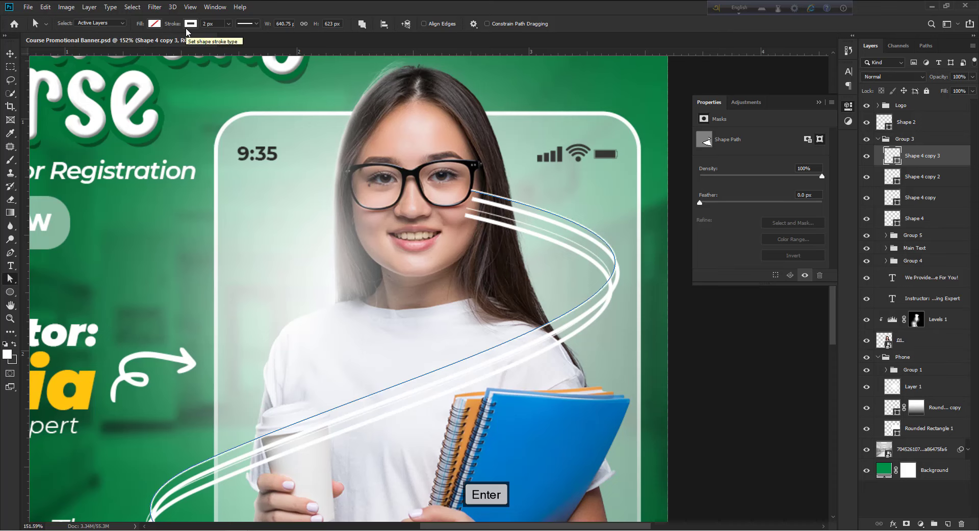
# Step: Place one more curve copy just beneath the lower line and set its stroke to 1 px
pyautogui.hotkey('ctrl', 'space')
pyautogui.moveTo(545, 266); pyautogui.dragTo(589, 261)
pyautogui.press('v')
pyautogui.press('a')
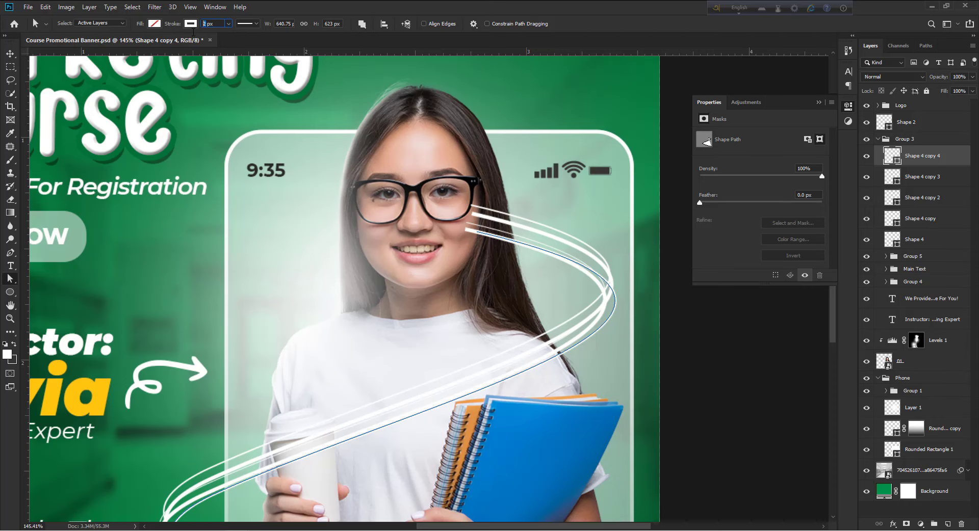
pyautogui.press('Return')
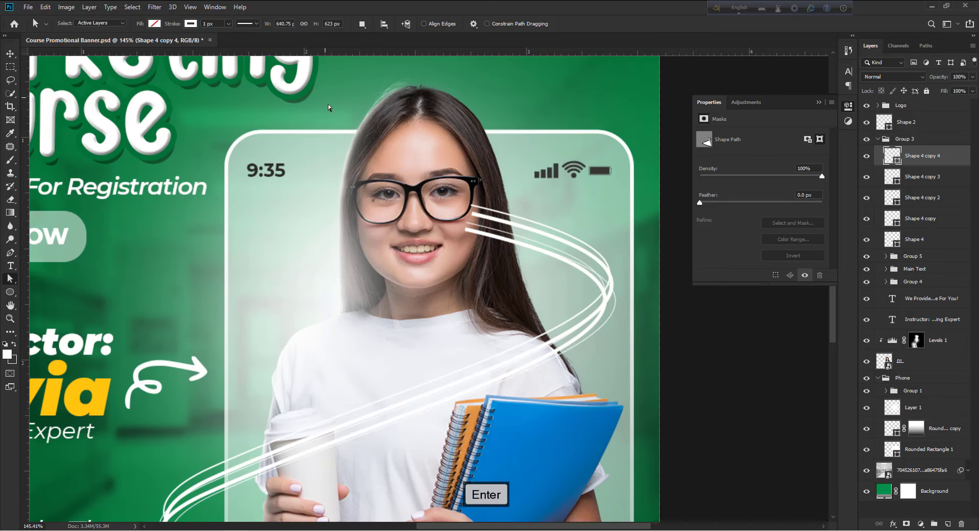
# Step: Duplicate all five winding curves, offset the copies slightly below the originals and lower their fill to 59%
pyautogui.hotkey('ctrl', '0')
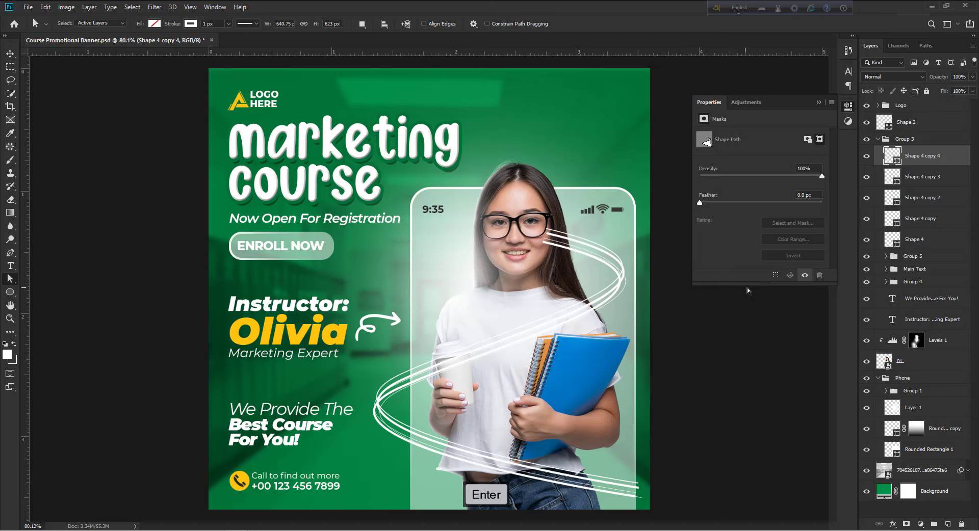
pyautogui.keyDown('shift'); pyautogui.click(917, 242); pyautogui.keyUp('shift')
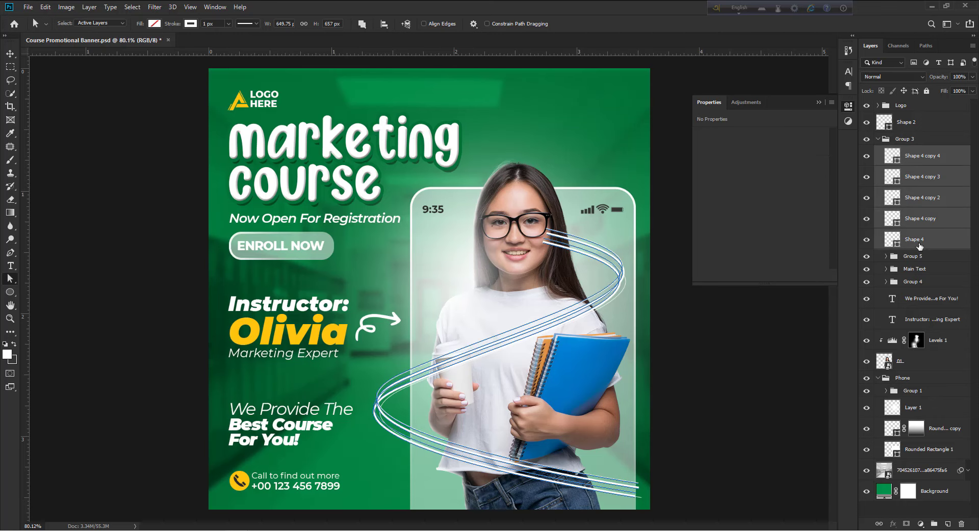
pyautogui.hotkey('ctrl', 'j')
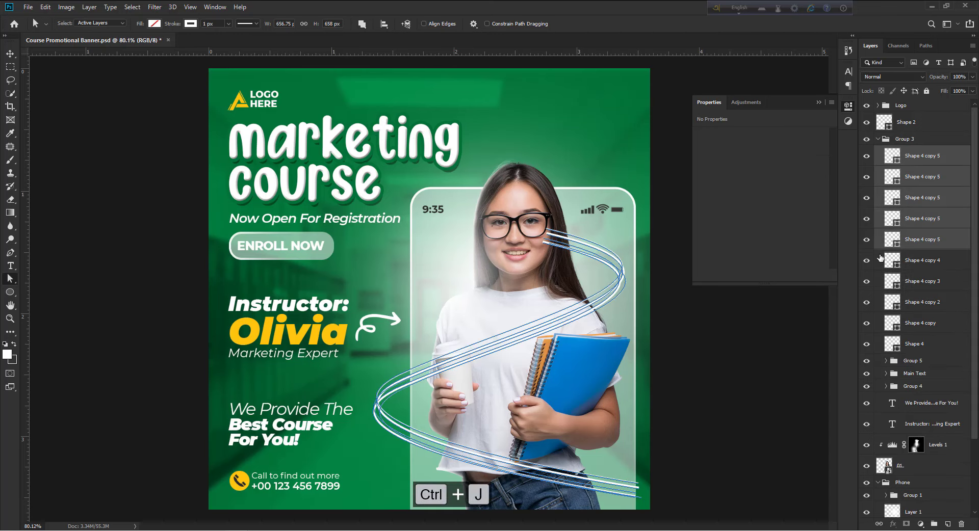
pyautogui.press('v')
pyautogui.moveTo(635, 326); pyautogui.dragTo(660, 332)
pyautogui.moveTo(636, 268)
pyautogui.mouseDown()
pyautogui.moveTo(512, 274)
pyautogui.moveTo(549, 258)
pyautogui.moveTo(555, 270)
pyautogui.mouseUp()
pyautogui.moveTo(961, 93); pyautogui.dragTo(941, 97)
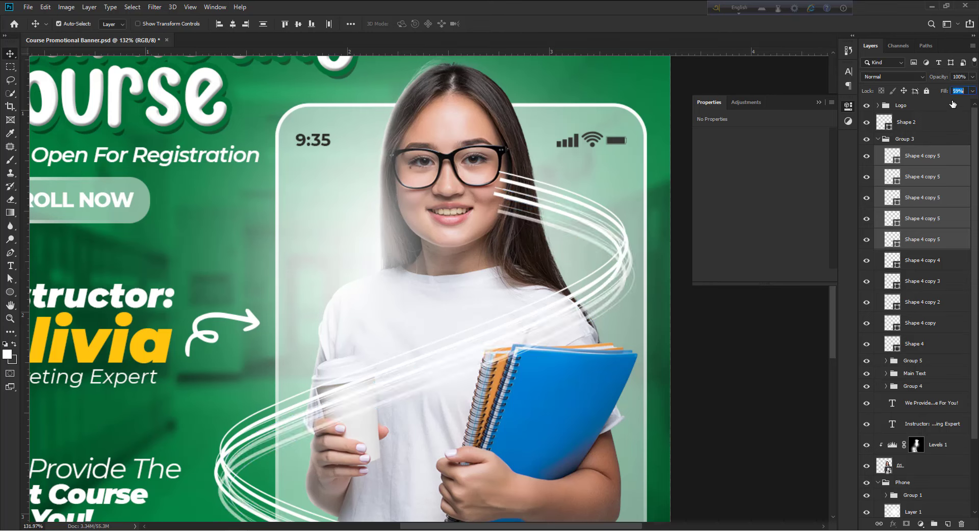
# Step: Set the fill of the five offset curve copies to 50%
pyautogui.write('50')
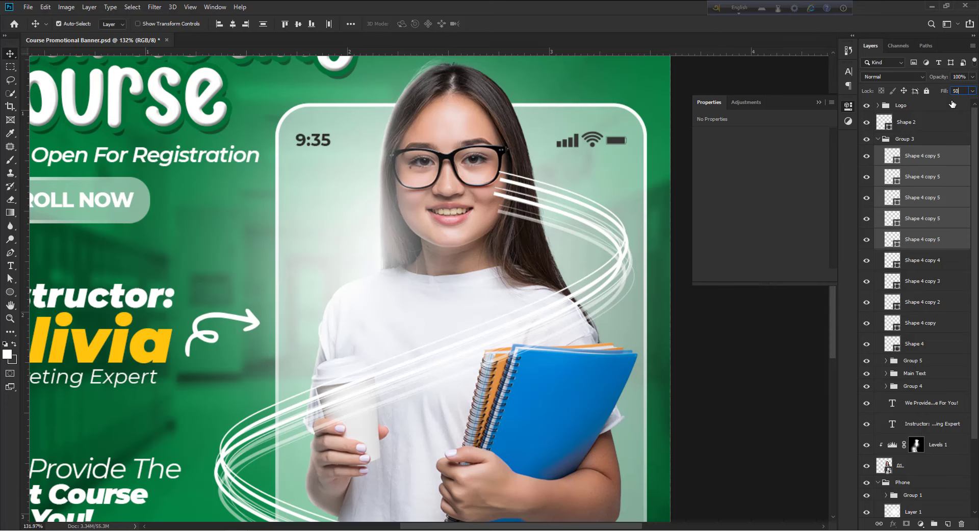
pyautogui.moveTo(553, 251)
pyautogui.mouseDown()
pyautogui.moveTo(515, 226)
pyautogui.moveTo(502, 269)
pyautogui.mouseUp()
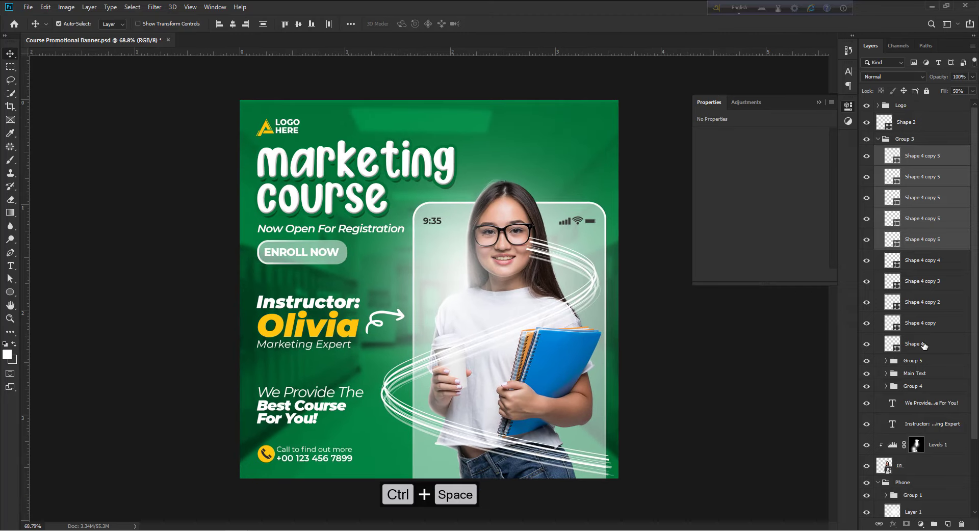
# Step: Add an Outer Glow to the original winding curve, Shape 4, and sample its glow color from the banner's green background
pyautogui.click(945, 346)
pyautogui.doubleClick(942, 341)
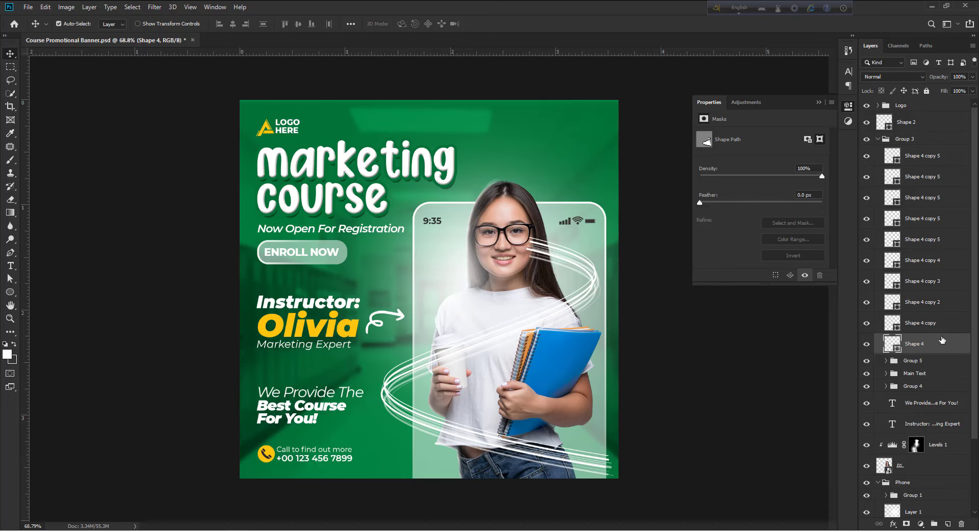
pyautogui.moveTo(494, 252); pyautogui.dragTo(597, 274)
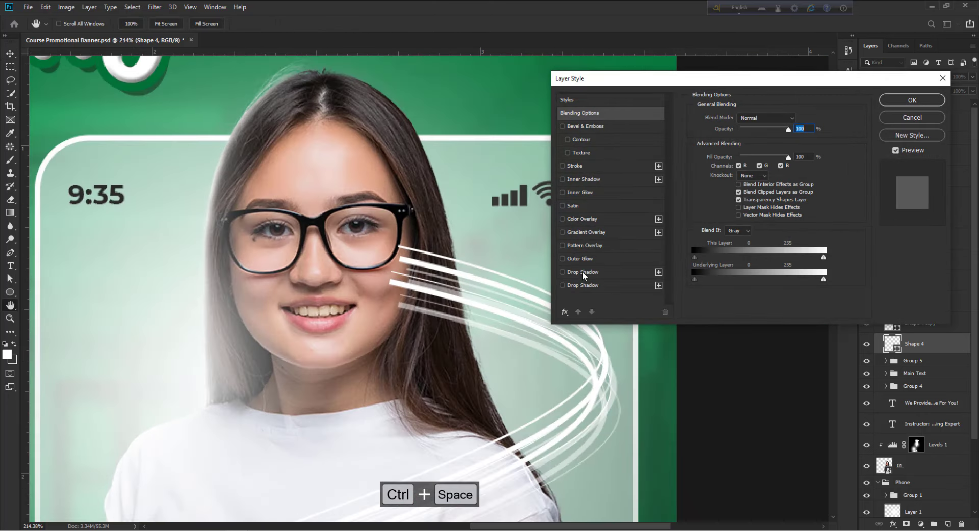
pyautogui.click(584, 260)
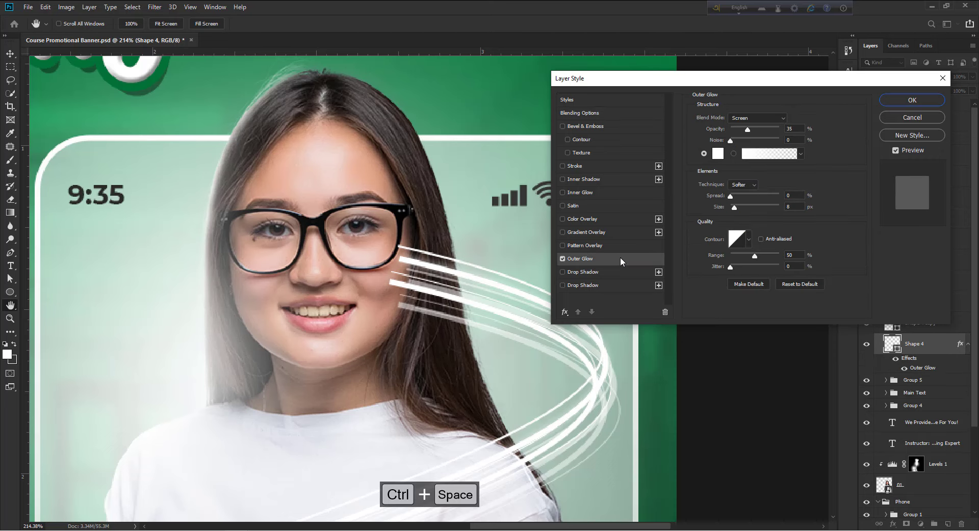
pyautogui.click(720, 157)
pyautogui.moveTo(388, 349); pyautogui.dragTo(305, 291)
pyautogui.hotkey('ctrl', '0')
pyautogui.click(369, 468)
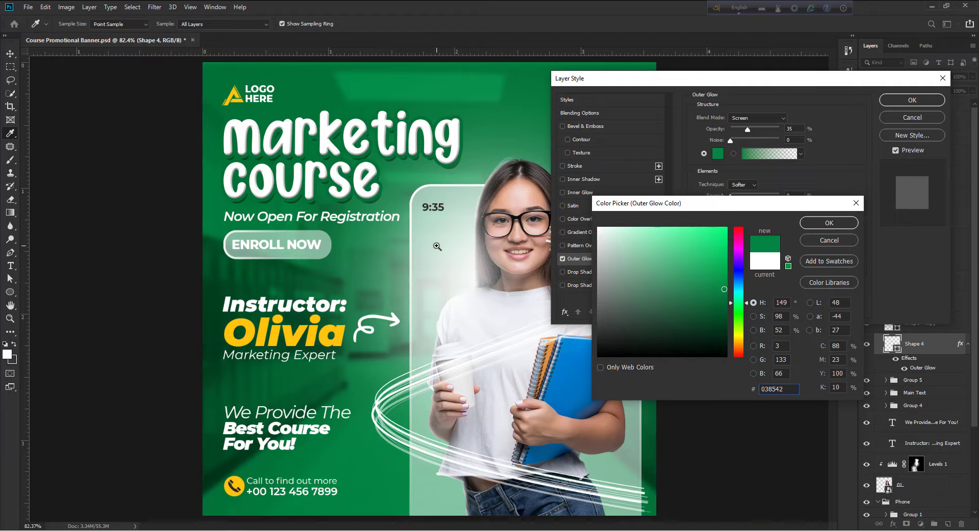
# Step: Brighten the glow color to 05cd66 by raising its brightness to 80% and accept it
pyautogui.moveTo(437, 246); pyautogui.dragTo(483, 260)
pyautogui.moveTo(454, 292); pyautogui.dragTo(257, 358)
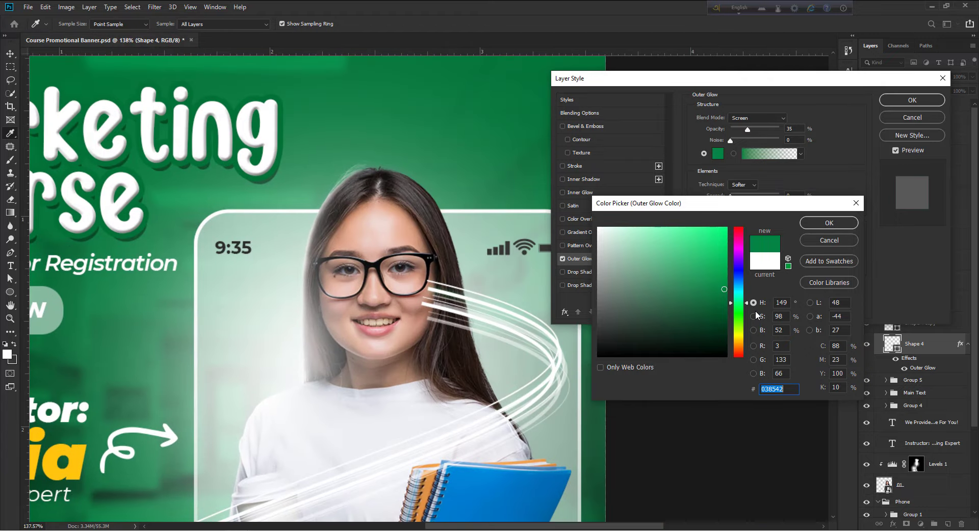
pyautogui.click(753, 317)
pyautogui.click(759, 330)
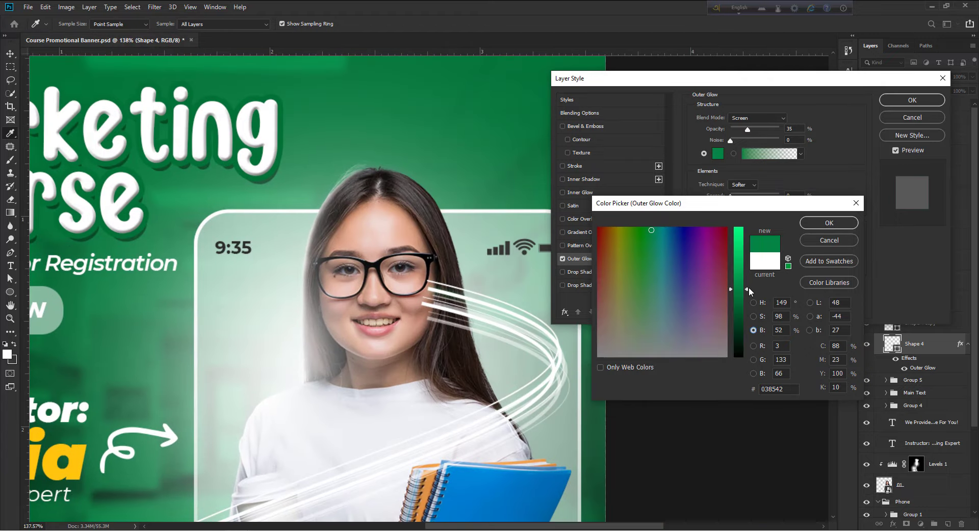
pyautogui.moveTo(748, 292); pyautogui.dragTo(748, 252)
pyautogui.scroll(3, 436, 303)
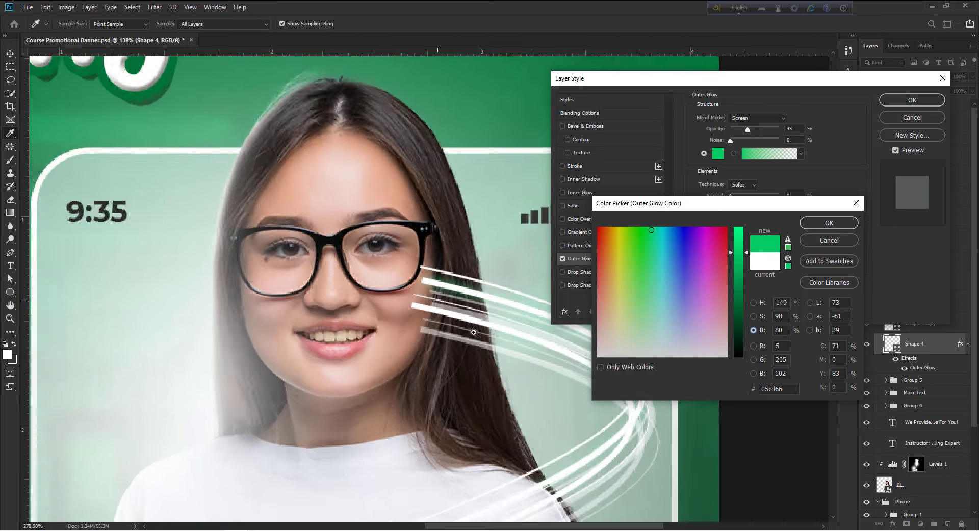
pyautogui.scroll(2, 473, 332)
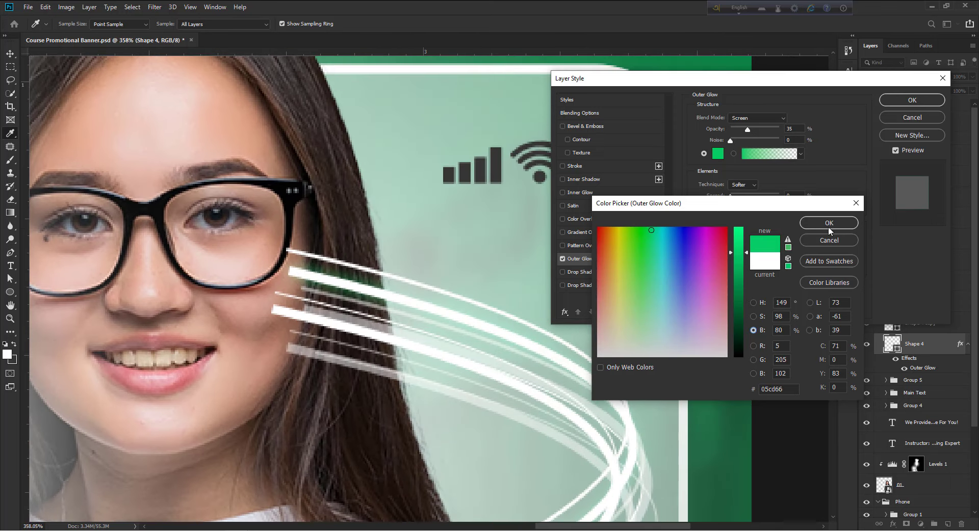
pyautogui.click(828, 228)
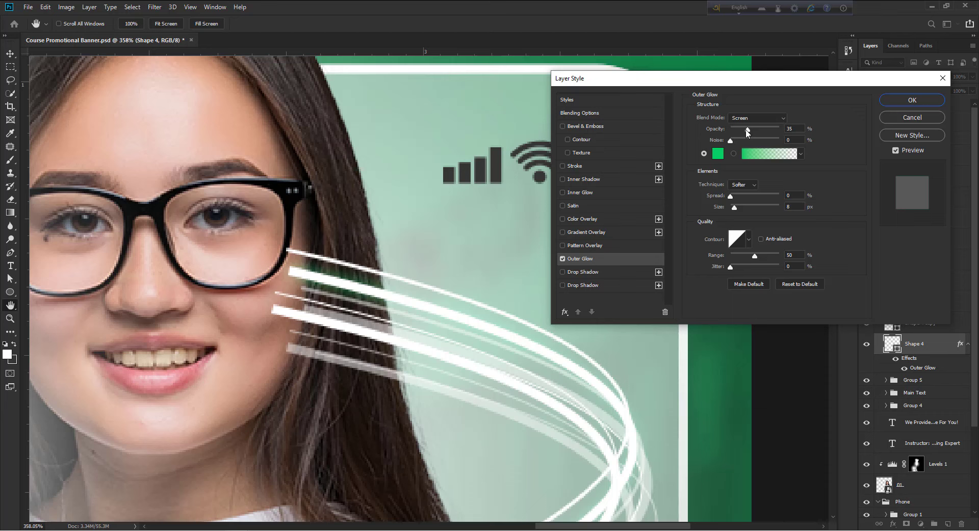
# Step: Set the outer glow's opacity to 70% and its size to 10 px, and apply the style
pyautogui.moveTo(748, 131); pyautogui.dragTo(769, 133)
pyautogui.write('70')
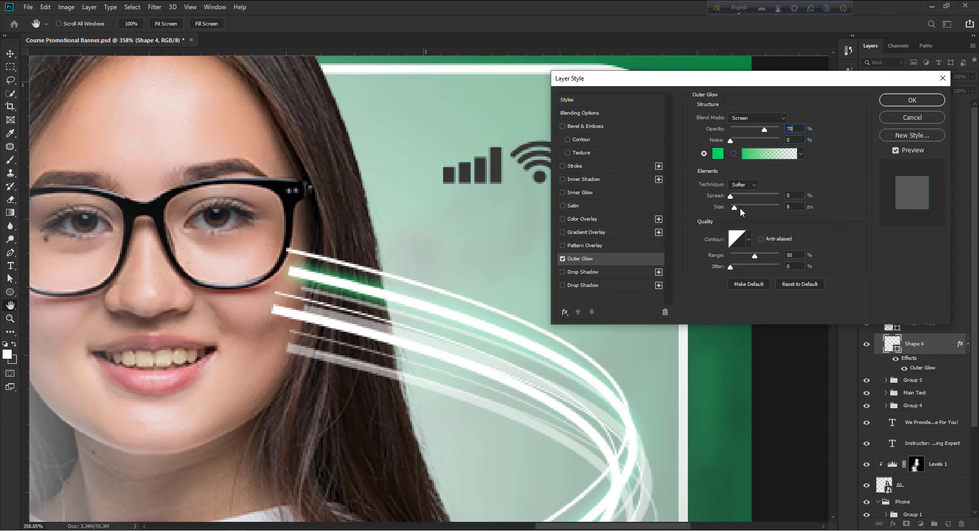
pyautogui.doubleClick(793, 206)
pyautogui.write('10')
pyautogui.click(911, 101)
# Step: Copy the glow style from Shape 4 onto all the winding curve layers and collapse their effect lists
pyautogui.rightClick(942, 352)
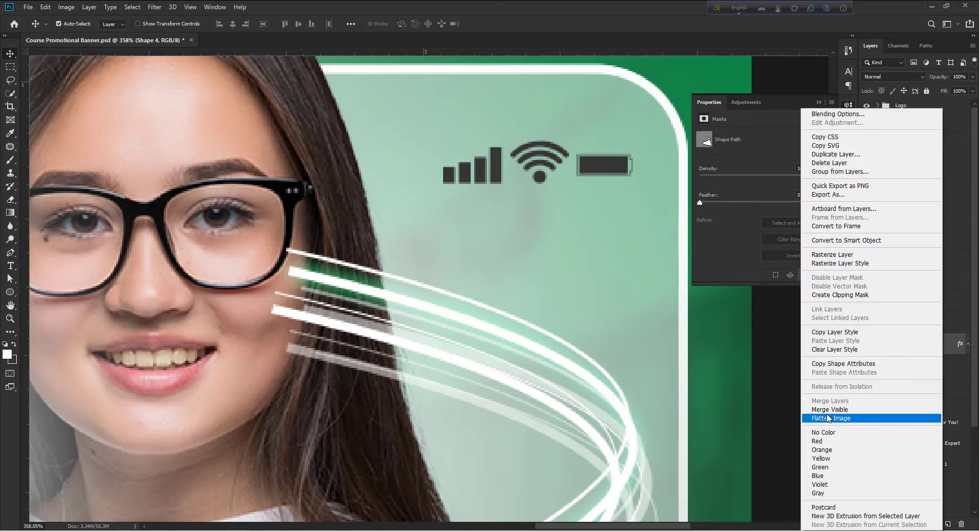
pyautogui.click(851, 333)
pyautogui.hotkey('ctrl', 'space')
pyautogui.moveTo(734, 401); pyautogui.dragTo(597, 307)
pyautogui.hotkey('ctrl', '0')
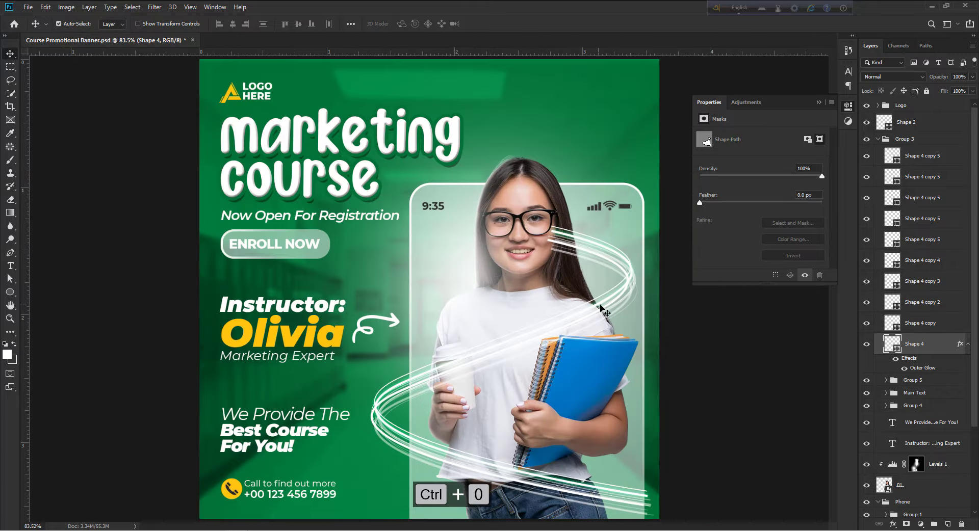
pyautogui.keyDown('shift'); pyautogui.click(928, 156); pyautogui.keyUp('shift')
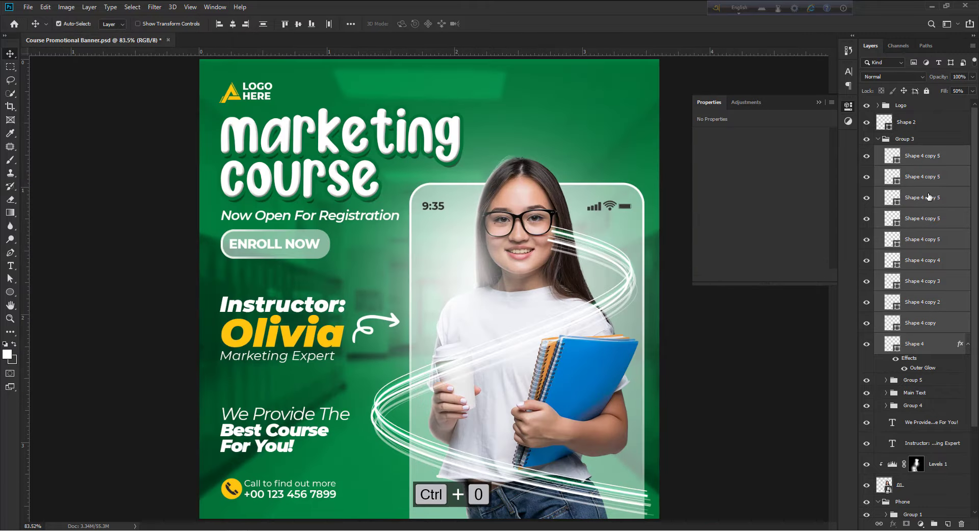
pyautogui.rightClick(937, 179)
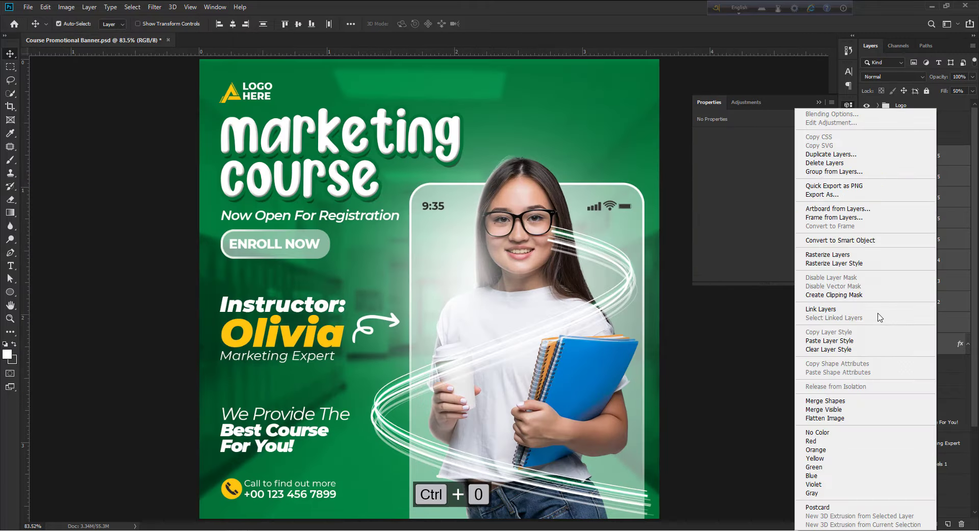
pyautogui.click(831, 340)
pyautogui.hotkey('ctrl', 'space')
pyautogui.moveTo(634, 317); pyautogui.dragTo(683, 332)
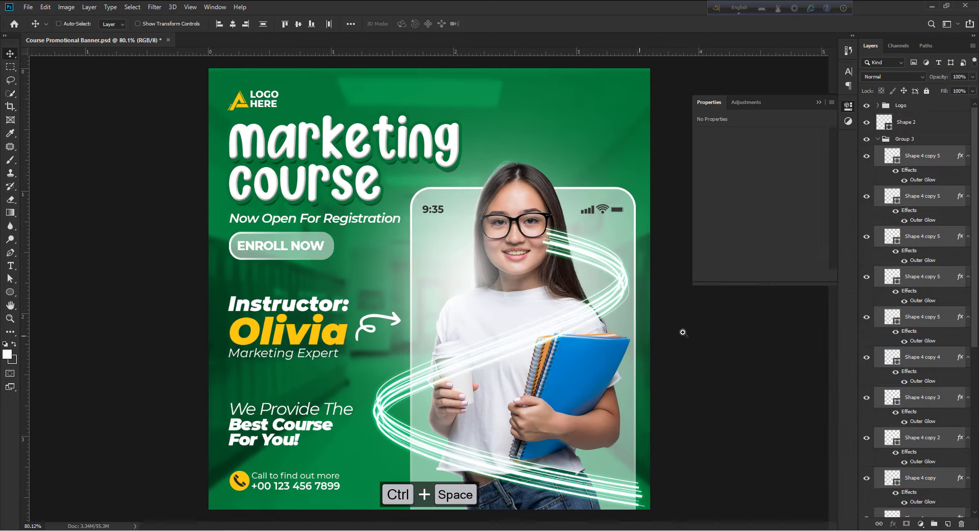
pyautogui.keyDown('alt'); pyautogui.click(967, 157); pyautogui.keyUp('alt')
# Step: Set the fill of the five Shape 4 copy 5 curves to 50% and shift them slightly downward
pyautogui.click(940, 160)
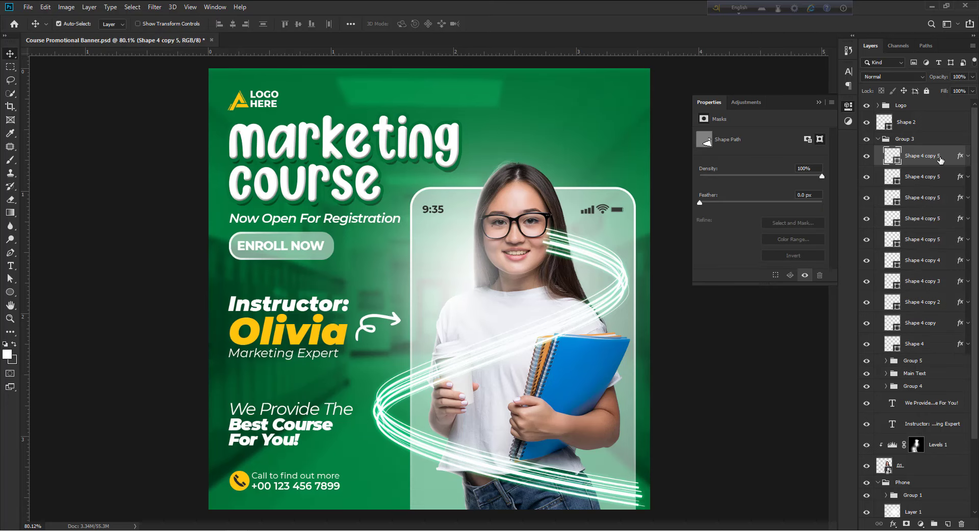
pyautogui.keyDown('shift'); pyautogui.click(943, 219); pyautogui.keyUp('shift')
pyautogui.hotkey('ctrl', 'space')
pyautogui.moveTo(428, 373); pyautogui.dragTo(552, 420)
pyautogui.moveTo(480, 419)
pyautogui.mouseDown()
pyautogui.moveTo(482, 427)
pyautogui.moveTo(469, 415)
pyautogui.moveTo(479, 414)
pyautogui.mouseUp()
pyautogui.hotkey('ctrl', 'space')
pyautogui.moveTo(479, 370); pyautogui.dragTo(392, 370)
pyautogui.click(923, 159)
pyautogui.click(925, 179)
pyautogui.click(926, 211)
pyautogui.click(926, 159)
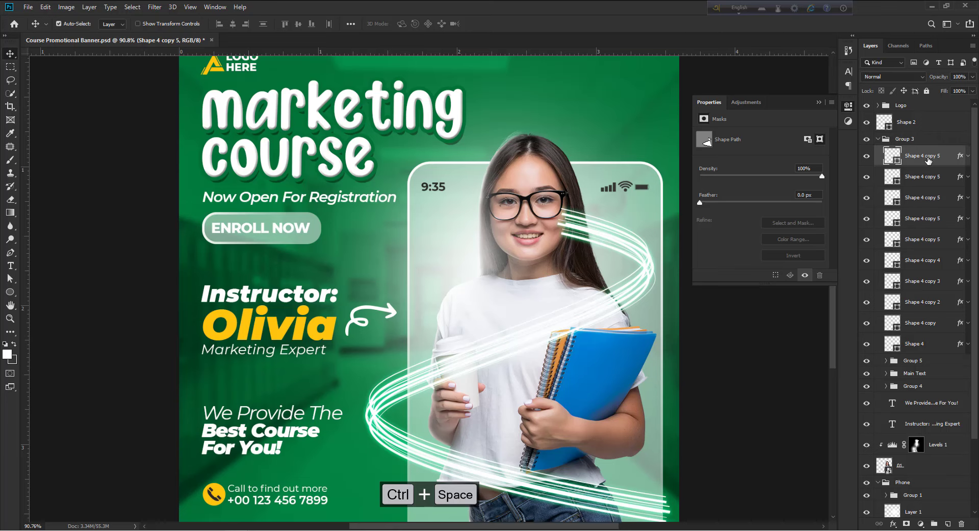
pyautogui.keyDown('shift'); pyautogui.click(938, 242); pyautogui.keyUp('shift')
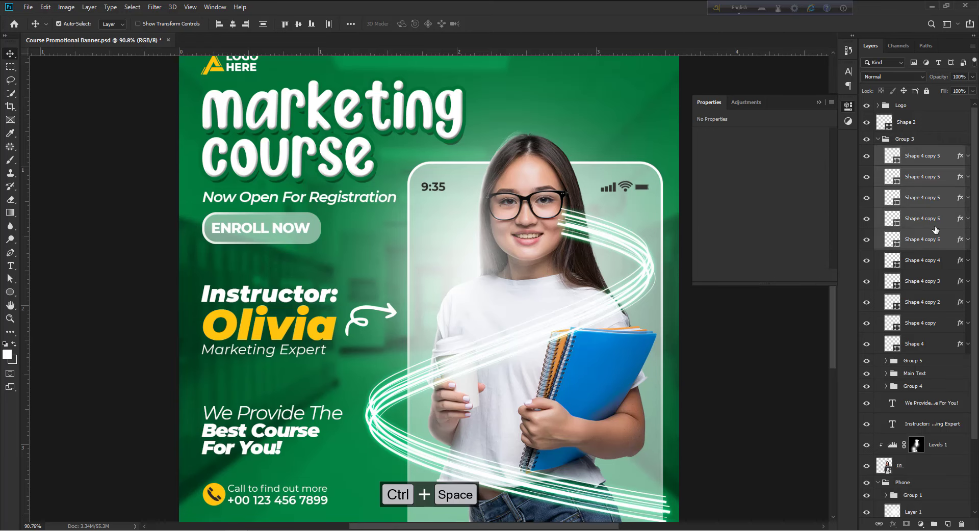
pyautogui.click(958, 91)
pyautogui.write('50')
pyautogui.press('Return')
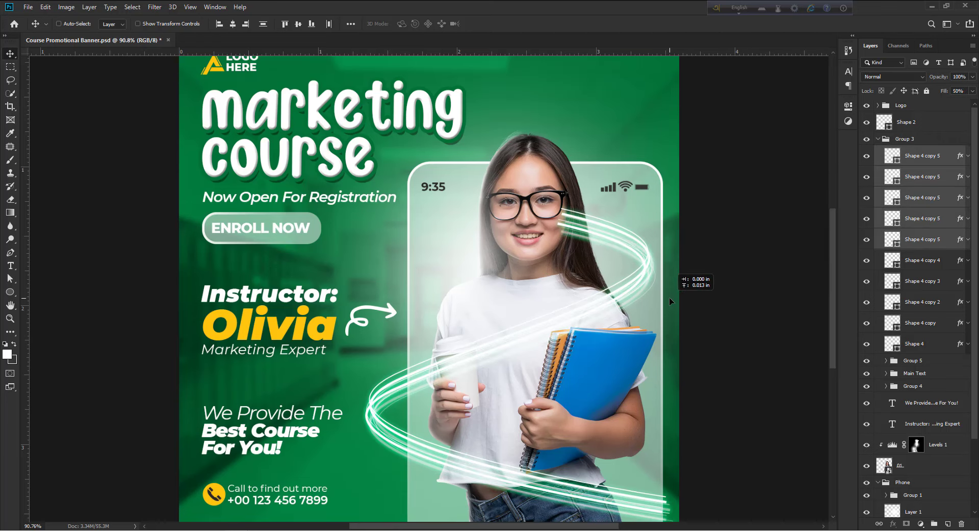
pyautogui.hotkey('ctrl', 'space')
pyautogui.moveTo(668, 298); pyautogui.dragTo(669, 322)
# Step: Duplicate the five original glowing curves in place and set the copies' fill to 70%
pyautogui.hotkey('ctrl', 'j')
pyautogui.hotkey('ctrl', 'space')
pyautogui.moveTo(666, 324); pyautogui.dragTo(592, 324)
pyautogui.hotkey('ctrl', 'space')
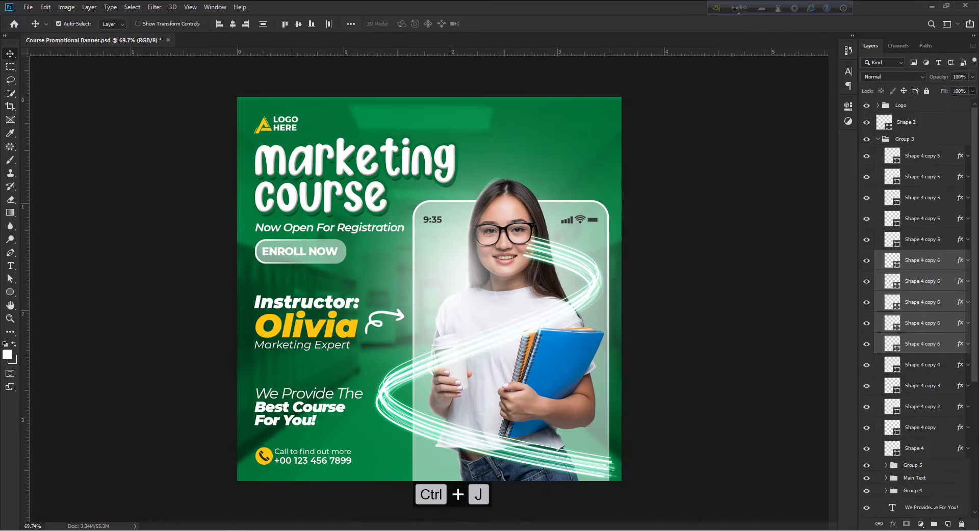
pyautogui.click(958, 90)
pyautogui.write('80')
pyautogui.press('Return')
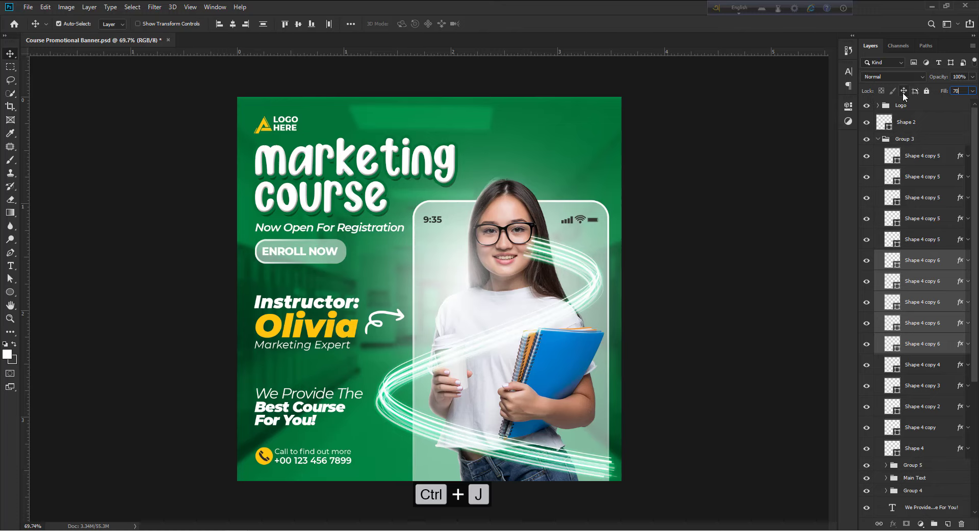
pyautogui.hotkey('ctrl', 'space')
pyautogui.moveTo(742, 299); pyautogui.dragTo(749, 299)
# Step: Group all fifteen glowing curve layers into a single group
pyautogui.click(922, 156)
pyautogui.keyDown('shift'); pyautogui.click(917, 449); pyautogui.keyUp('shift')
pyautogui.hotkey('ctrl', 'g')
pyautogui.click(868, 153)
pyautogui.click(867, 152)
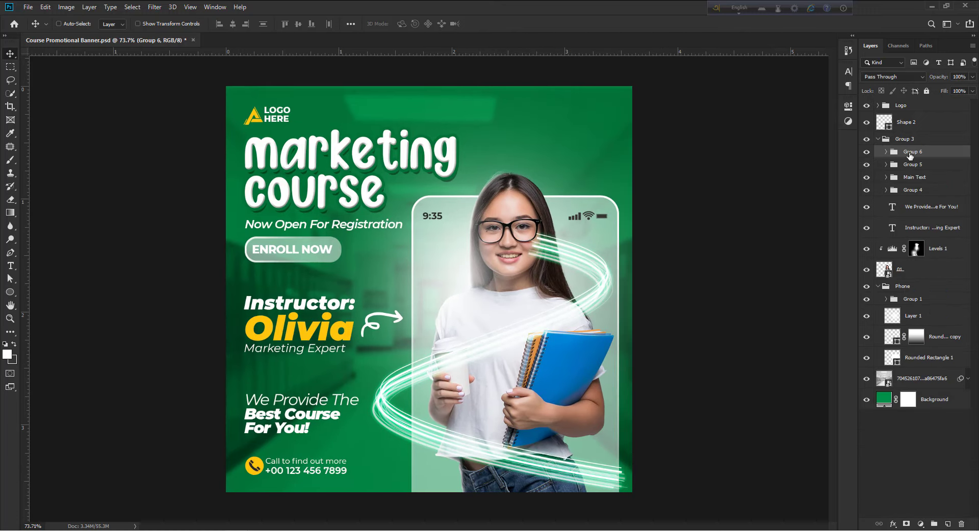
pyautogui.hotkey('ctrl', 't')
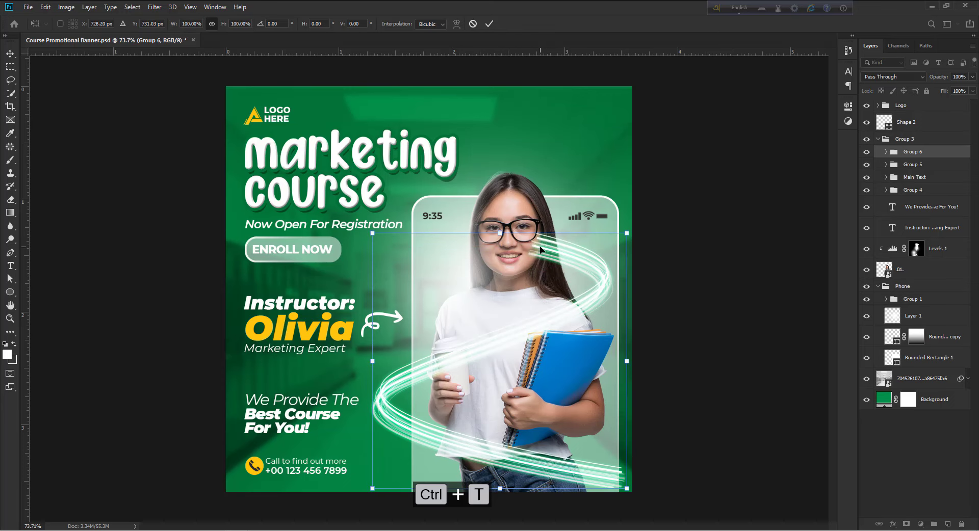
pyautogui.press('Return')
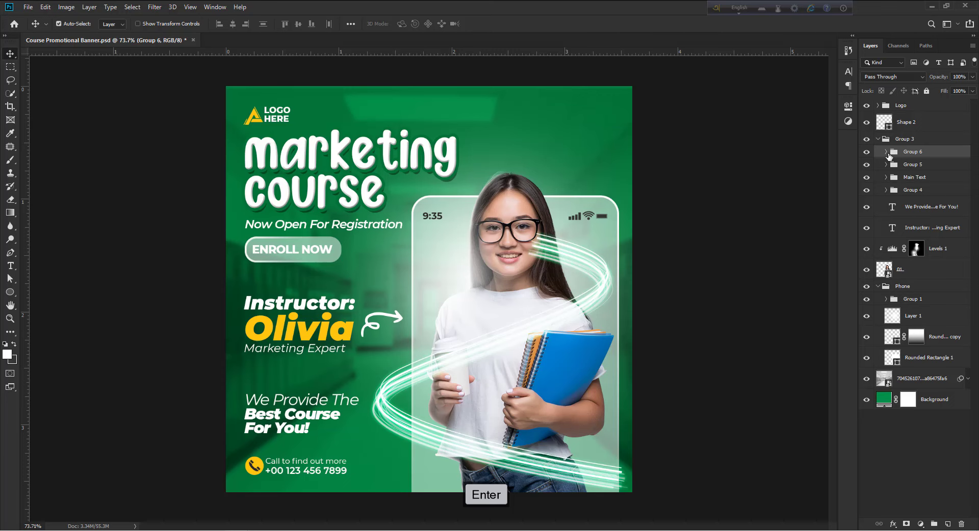
# Step: Add a layer mask to the curve group and fade the lines' end near the banner's bottom-right corner with a black gradient
pyautogui.click(906, 524)
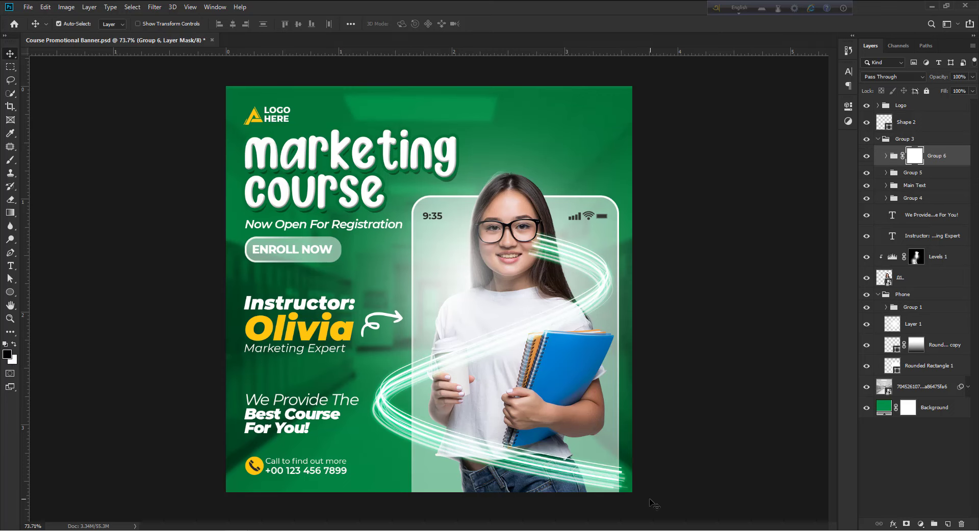
pyautogui.press('h')
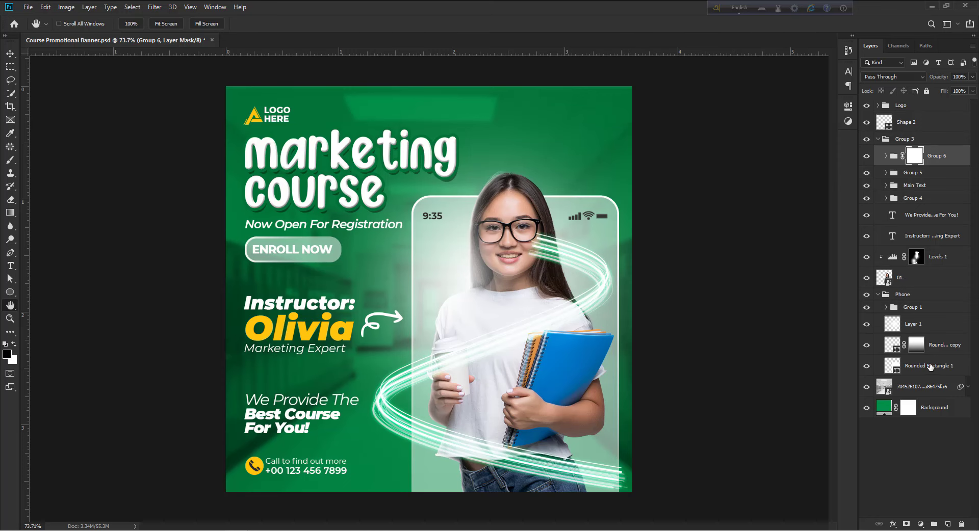
pyautogui.press('g')
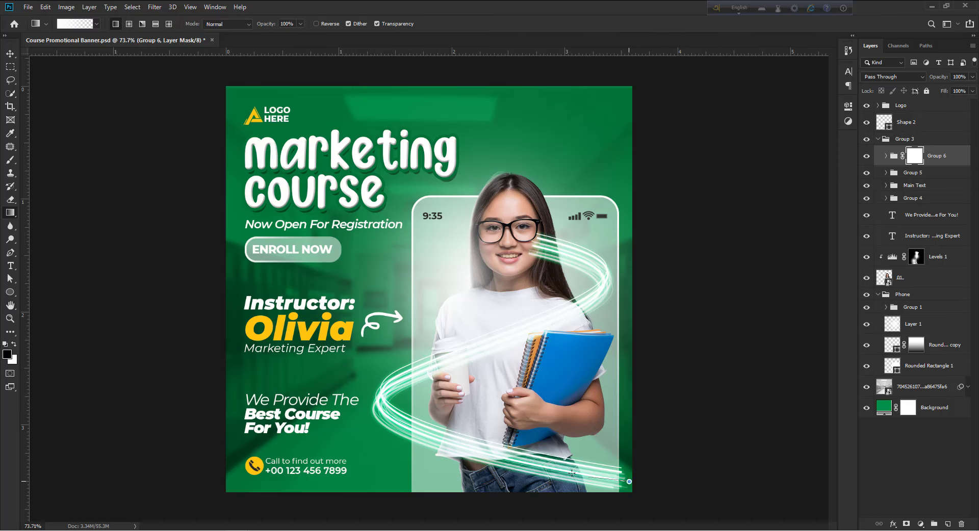
pyautogui.moveTo(572, 473); pyautogui.dragTo(541, 464)
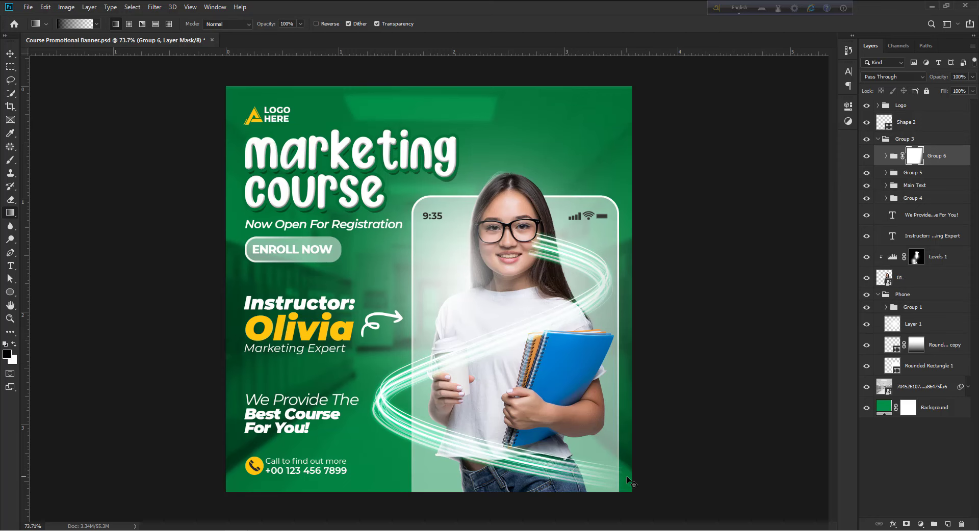
pyautogui.hotkey('ctrl', 'z')
# Step: Load the woman's outline as a selection and paint black on the group mask to hide the curves across her face and hair
pyautogui.press('b')
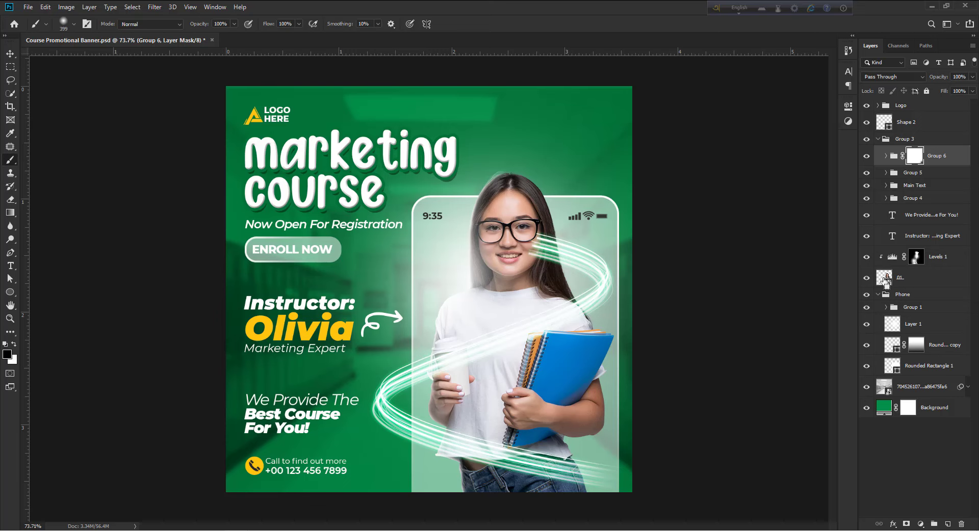
pyautogui.keyDown('ctrl'); pyautogui.click(885, 278); pyautogui.keyUp('ctrl')
pyautogui.hotkey('ctrl', 'space')
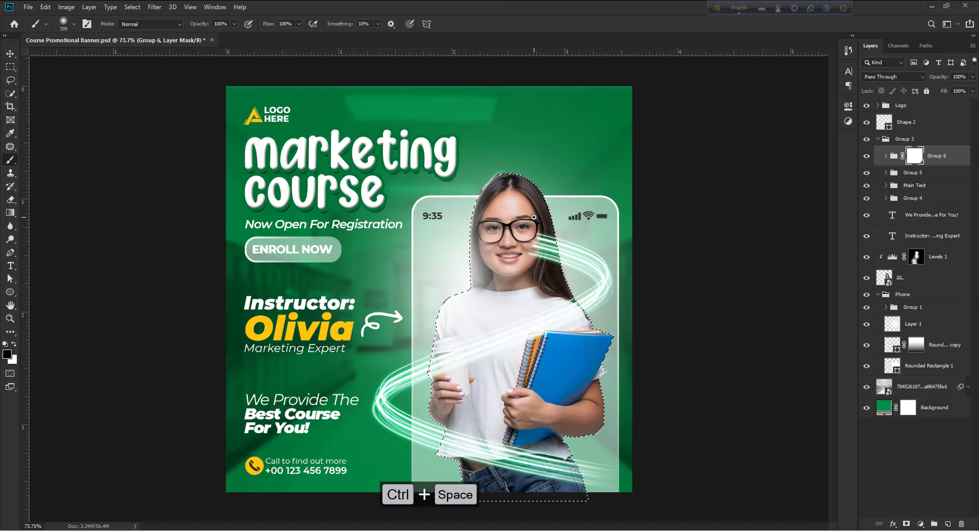
pyautogui.moveTo(534, 218)
pyautogui.mouseDown()
pyautogui.moveTo(567, 219)
pyautogui.moveTo(542, 301)
pyautogui.moveTo(524, 433)
pyautogui.mouseUp()
pyautogui.moveTo(588, 221); pyautogui.dragTo(538, 477)
pyautogui.moveTo(583, 285)
pyautogui.mouseDown()
pyautogui.moveTo(589, 276)
pyautogui.moveTo(591, 287)
pyautogui.mouseUp()
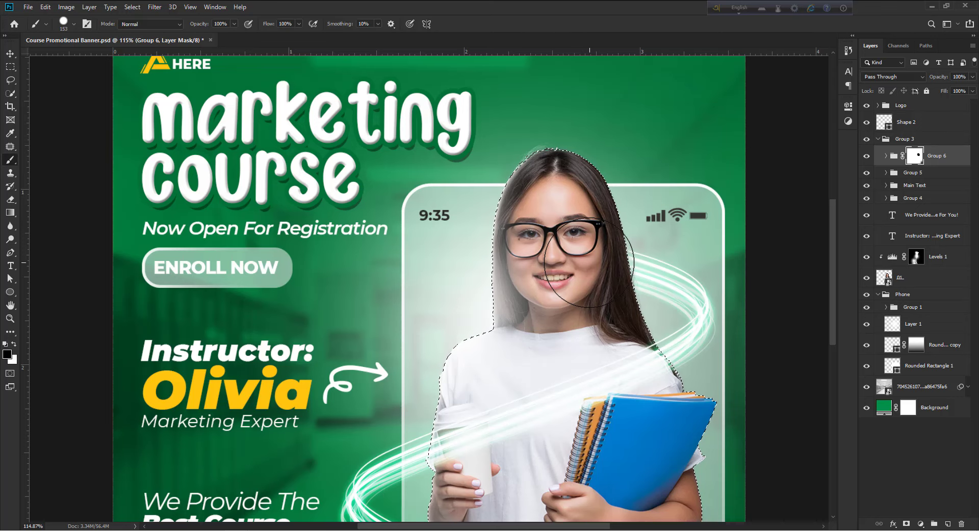
# Step: Paint the group mask black over the woman's waist and jeans so the lower curves pass behind her
pyautogui.moveTo(526, 329); pyautogui.dragTo(511, 311)
pyautogui.moveTo(497, 433)
pyautogui.mouseDown()
pyautogui.moveTo(504, 261)
pyautogui.moveTo(512, 281)
pyautogui.mouseUp()
pyautogui.moveTo(502, 350)
pyautogui.mouseDown()
pyautogui.moveTo(496, 342)
pyautogui.moveTo(637, 388)
pyautogui.moveTo(652, 380)
pyautogui.moveTo(645, 369)
pyautogui.mouseUp()
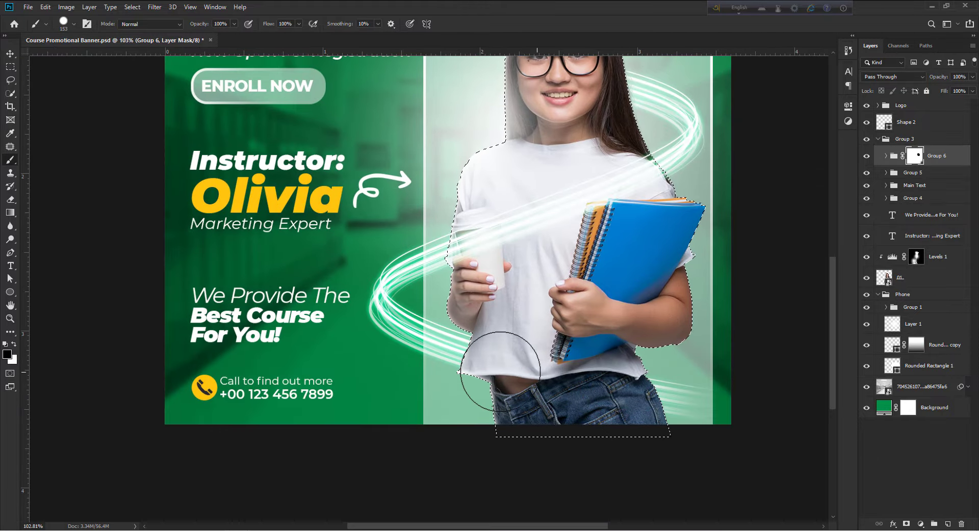
pyautogui.moveTo(500, 372)
pyautogui.mouseDown()
pyautogui.moveTo(506, 378)
pyautogui.moveTo(478, 377)
pyautogui.mouseUp()
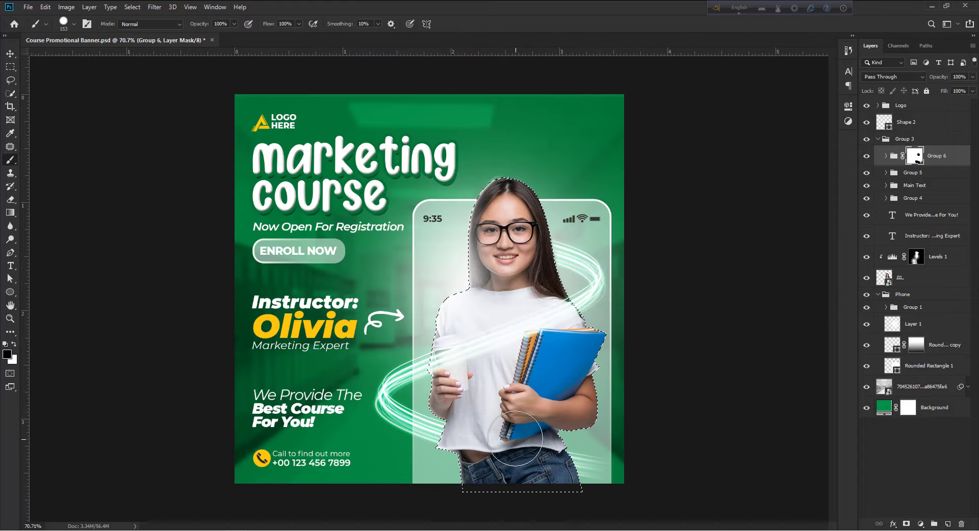
# Step: Deselect the woman's outline and make the curve group active instead of its layer mask
pyautogui.hotkey('ctrl', 'd')
pyautogui.moveTo(595, 378); pyautogui.dragTo(621, 382)
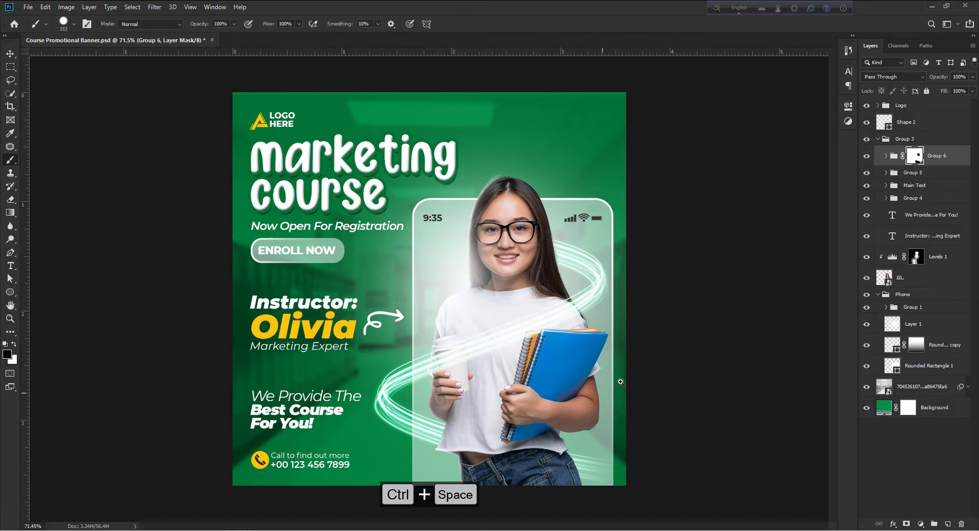
pyautogui.click(954, 155)
pyautogui.press('v')
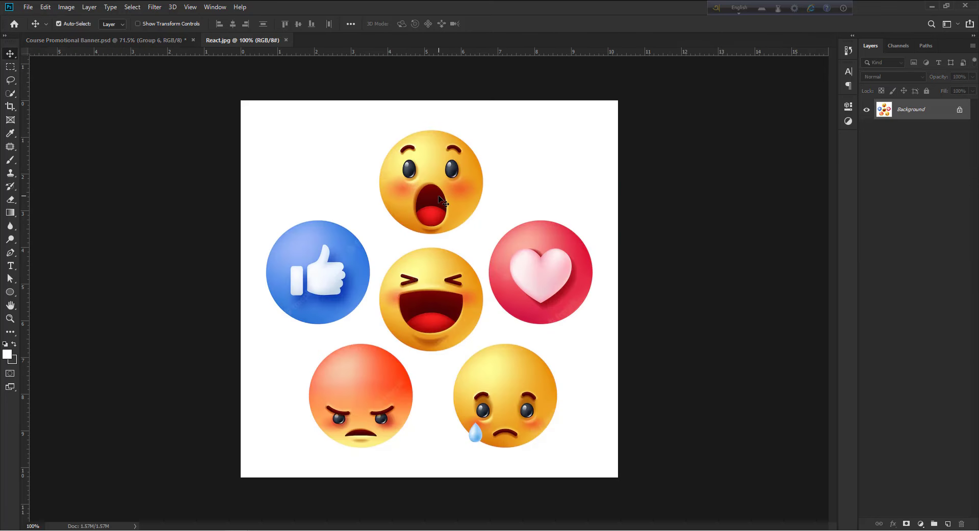
# Step: Draw an elliptical selection over the red heart emoji in React.jpg and centre it on the emoji
pyautogui.rightClick(9, 69)
pyautogui.click(56, 77)
pyautogui.scroll(8, 576, 276)
pyautogui.moveTo(686, 480); pyautogui.dragTo(408, 203)
pyautogui.hotkey('ctrl', 'z')
pyautogui.moveTo(531, 325); pyautogui.dragTo(488, 258)
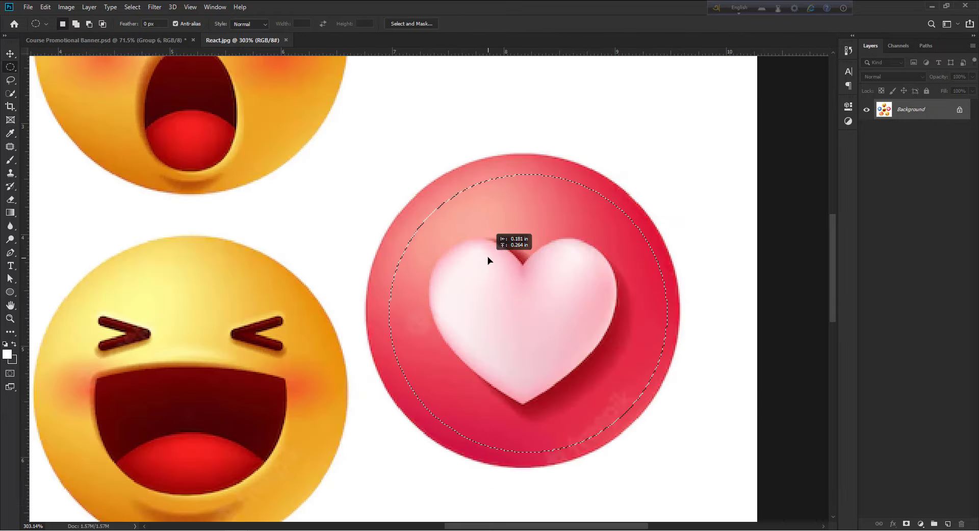
# Step: Transform the selection to fit the red heart emoji's circular edge and unlock the background layer
pyautogui.rightClick(487, 254)
pyautogui.click(520, 379)
pyautogui.moveTo(668, 175); pyautogui.dragTo(686, 159)
pyautogui.moveTo(528, 159); pyautogui.dragTo(529, 156)
pyautogui.moveTo(372, 312); pyautogui.dragTo(366, 311)
pyautogui.click(488, 24)
pyautogui.click(959, 109)
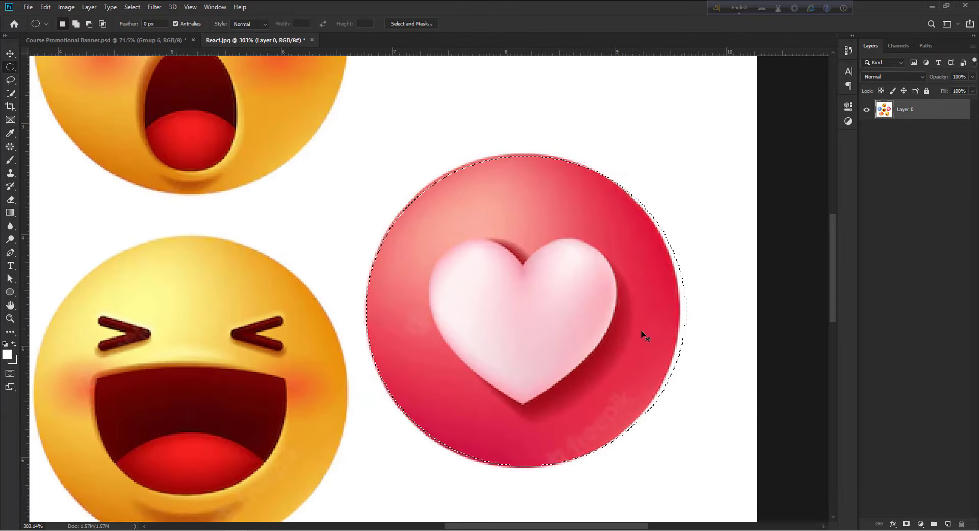
pyautogui.hotkey('ctrl', 't')
pyautogui.hotkey('ctrl', 'd')
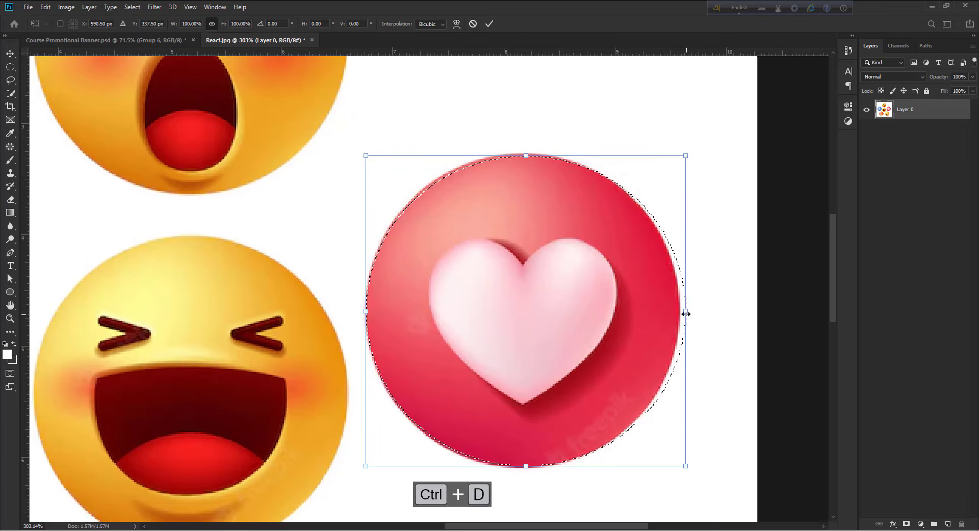
pyautogui.moveTo(686, 314); pyautogui.dragTo(680, 312)
pyautogui.press('Return')
# Step: Copy the selected heart emoji into Course Promotional Banner.psd and convert the pasted layer to a smart object
pyautogui.hotkey('ctrl', 'shift', 'c')
pyautogui.press('v')
pyautogui.click(106, 40)
pyautogui.hotkey('ctrl', 'v')
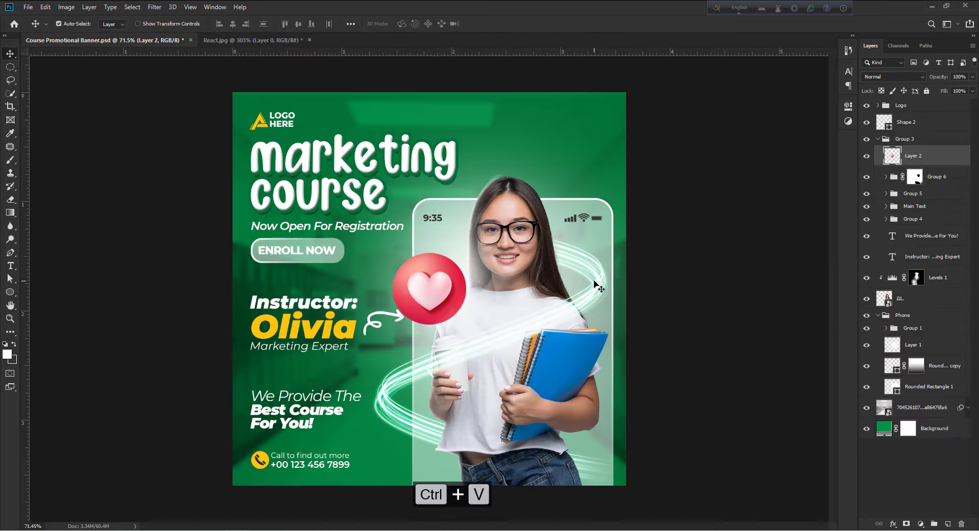
pyautogui.rightClick(936, 156)
pyautogui.click(836, 240)
# Step: Transform the heart emoji and place it partly beyond the banner's right edge, beside the headline
pyautogui.hotkey('ctrl', 't')
pyautogui.moveTo(477, 245); pyautogui.dragTo(492, 274)
pyautogui.moveTo(424, 277); pyautogui.dragTo(671, 158)
# Step: Duplicate the heart emoji as a smaller copy near the banner's bottom-right corner and stack it beneath the curve group
pyautogui.moveTo(633, 176); pyautogui.dragTo(606, 441)
pyautogui.press('Return')
pyautogui.hotkey('ctrl', 't')
pyautogui.press('Return')
pyautogui.click(914, 177)
pyautogui.moveTo(917, 156); pyautogui.dragTo(930, 209)
pyautogui.hotkey('ctrl', 'z')
pyautogui.moveTo(584, 443); pyautogui.dragTo(592, 455)
pyautogui.moveTo(923, 160); pyautogui.dragTo(923, 176)
# Step: Duplicate the small heart emoji and place an even smaller copy on the glowing lines across the woman's shirt
pyautogui.hotkey('ctrl', 't')
pyautogui.moveTo(605, 454); pyautogui.dragTo(475, 333)
pyautogui.scroll(1, 484, 336)
pyautogui.hotkey('ctrl', 't')
pyautogui.press('Return')
pyautogui.moveTo(480, 346); pyautogui.dragTo(496, 304)
# Step: Bring the surprised emoji from React.jpg into the banner and place reduced copies above the woman and at the lines' left bend
pyautogui.click(265, 41)
pyautogui.click(10, 69)
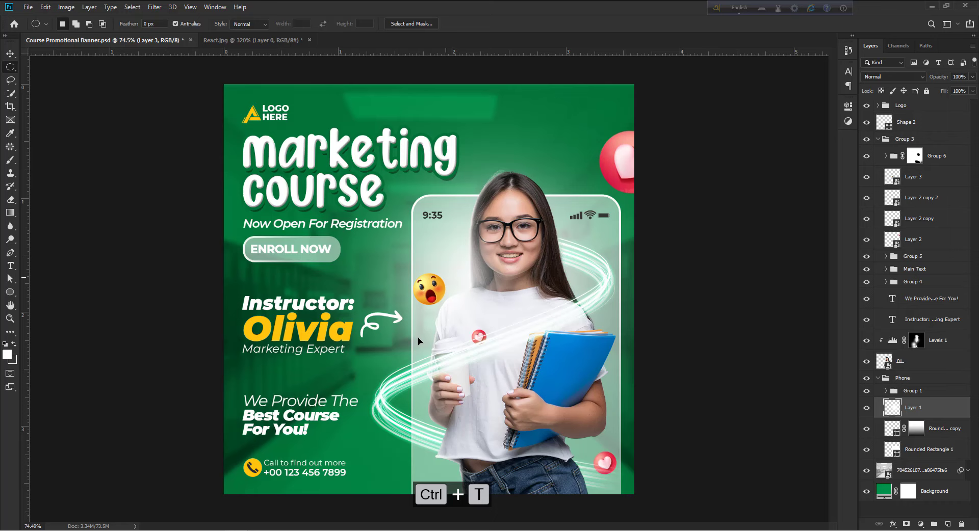
pyautogui.moveTo(426, 286); pyautogui.dragTo(554, 139)
pyautogui.hotkey('ctrl', 't')
pyautogui.moveTo(570, 127); pyautogui.dragTo(565, 133)
pyautogui.press('Return')
# Step: Copy the blue thumbs-up emoji from React.jpg into the banner and convert it to a smart object
pyautogui.click(266, 40)
pyautogui.click(10, 68)
pyautogui.scroll(-5, 420, 186)
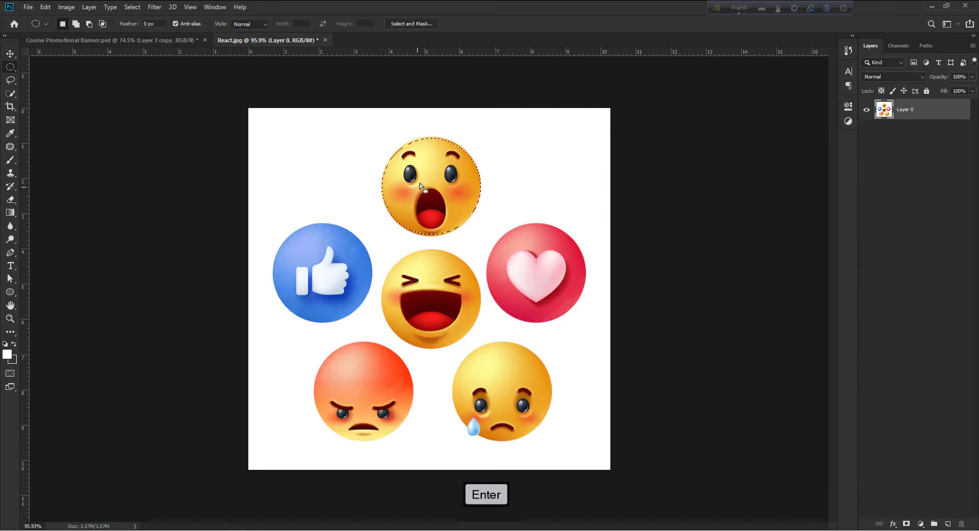
pyautogui.moveTo(420, 183); pyautogui.dragTo(312, 269)
pyautogui.keyDown('ctrl'); pyautogui.click(429, 239); pyautogui.keyUp('ctrl')
pyautogui.hotkey('ctrl', 'shift', 'c')
pyautogui.click(152, 40)
pyautogui.hotkey('ctrl', 'v')
pyautogui.rightClick(924, 177)
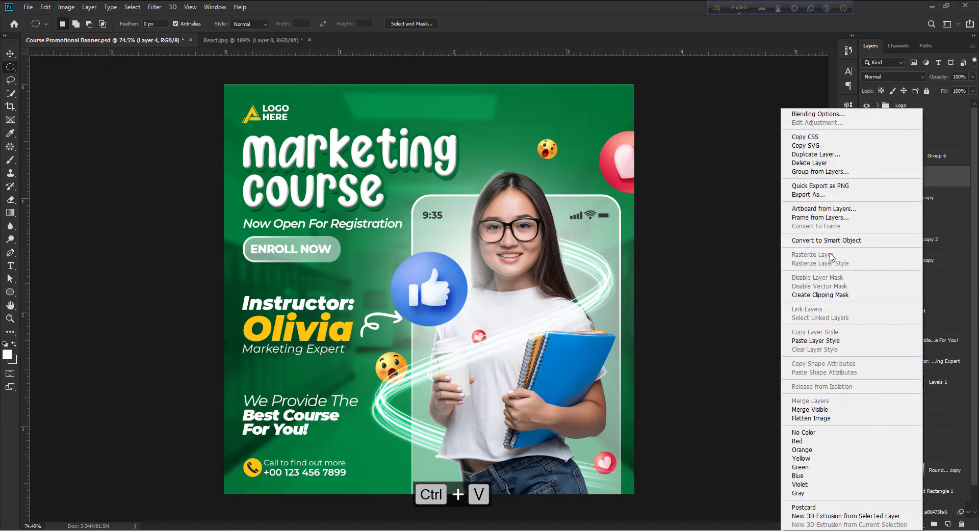
pyautogui.click(826, 241)
# Step: Shrink the thumbs-up emoji and place copies beside the phone's lower-left edge and on the lines' upper-right bend
pyautogui.hotkey('ctrl', 't')
pyautogui.moveTo(467, 251); pyautogui.dragTo(411, 450)
pyautogui.press('Return')
pyautogui.hotkey('ctrl', 't')
pyautogui.press('Return')
pyautogui.hotkey('ctrl', '0')
pyautogui.moveTo(487, 342); pyautogui.dragTo(459, 326)
pyautogui.hotkey('ctrl', 't')
pyautogui.press('Return')
# Step: Apply a Gaussian Blur with a 4-pixel radius to the large heart emoji at the banner's right edge
pyautogui.click(514, 145)
pyautogui.click(588, 180)
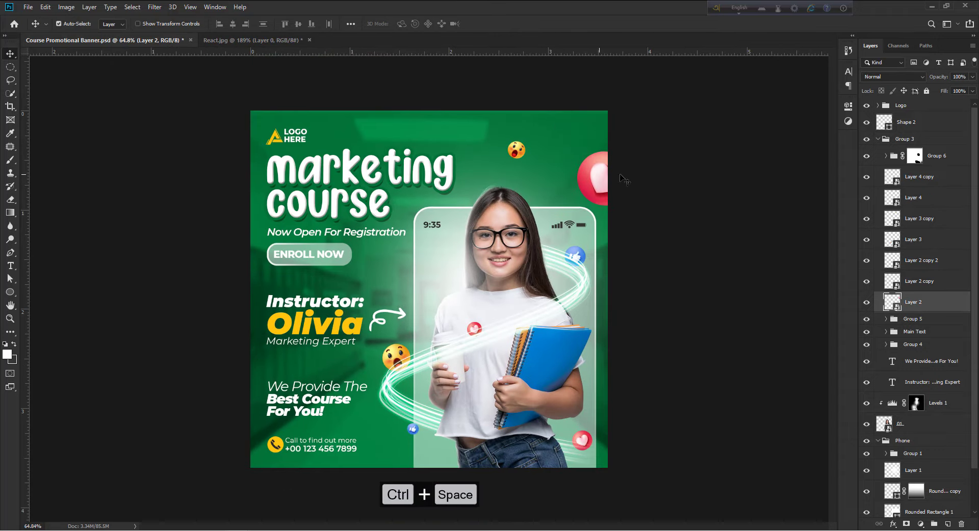
pyautogui.click(154, 6)
pyautogui.moveTo(197, 125)
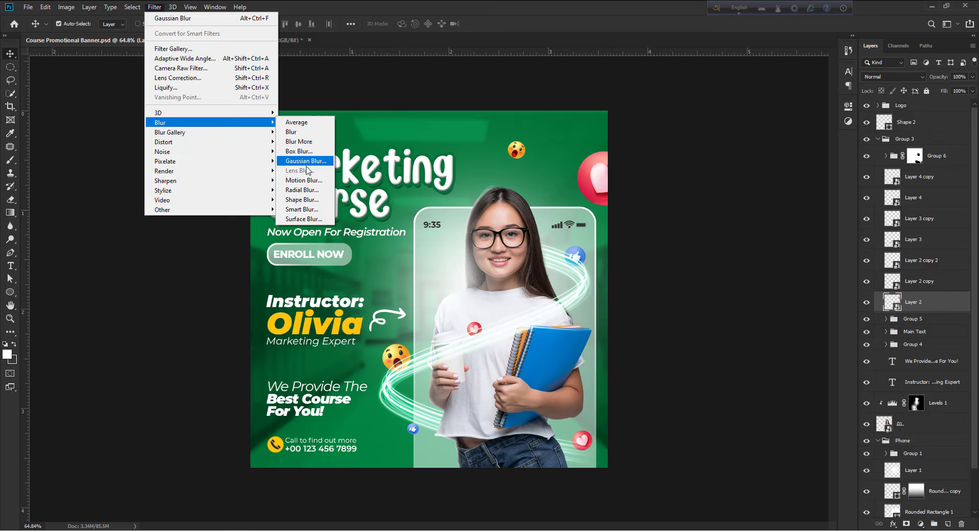
pyautogui.click(305, 160)
pyautogui.moveTo(626, 108); pyautogui.dragTo(697, 123)
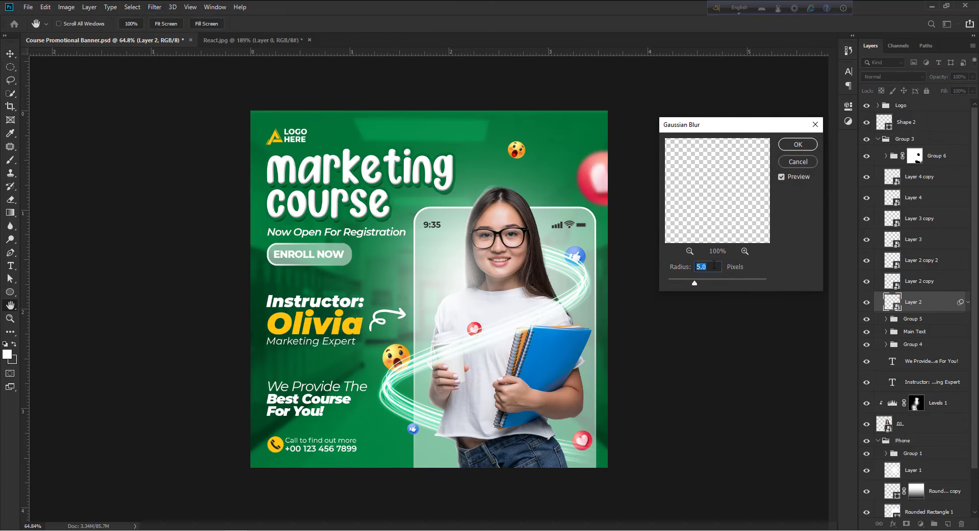
pyautogui.write('4')
pyautogui.click(798, 145)
# Step: Enlarge the blurred heart emoji to about 91% scale at the banner's right edge and deselect all layers
pyautogui.hotkey('ctrl', 't')
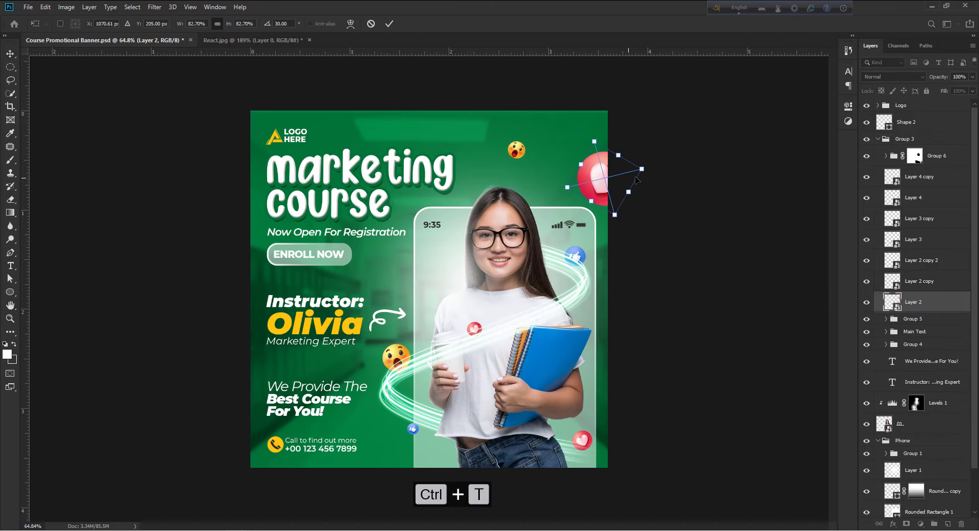
pyautogui.moveTo(645, 169); pyautogui.dragTo(650, 165)
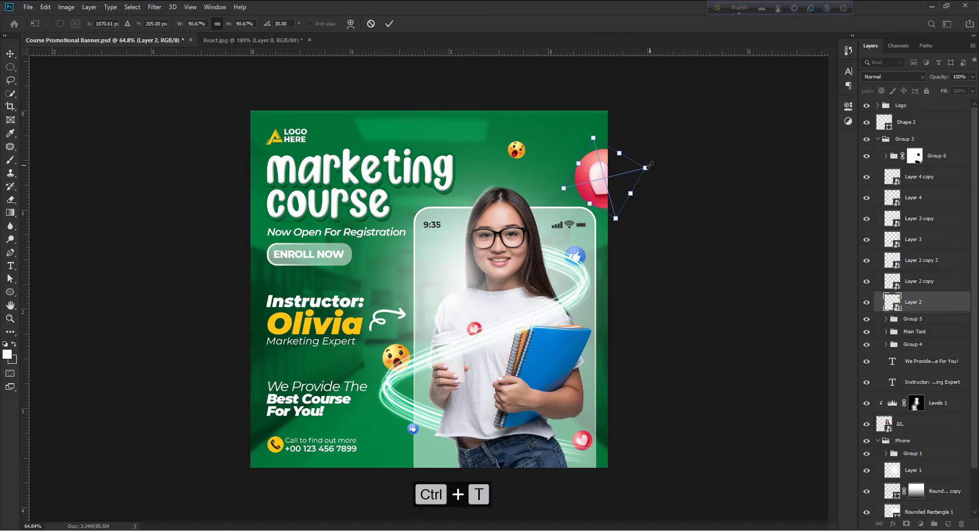
pyautogui.press('Return')
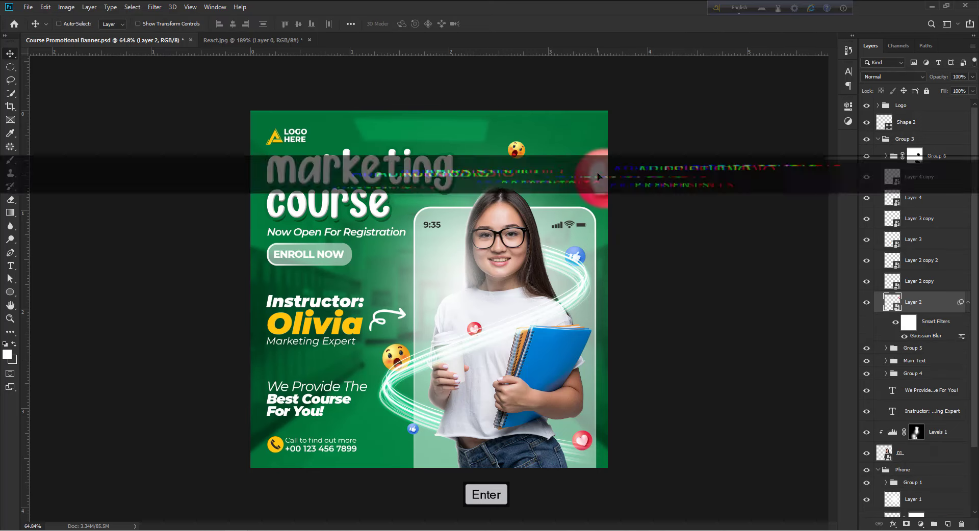
pyautogui.hotkey('ctrl', '-')
pyautogui.hotkey('ctrl', '+')
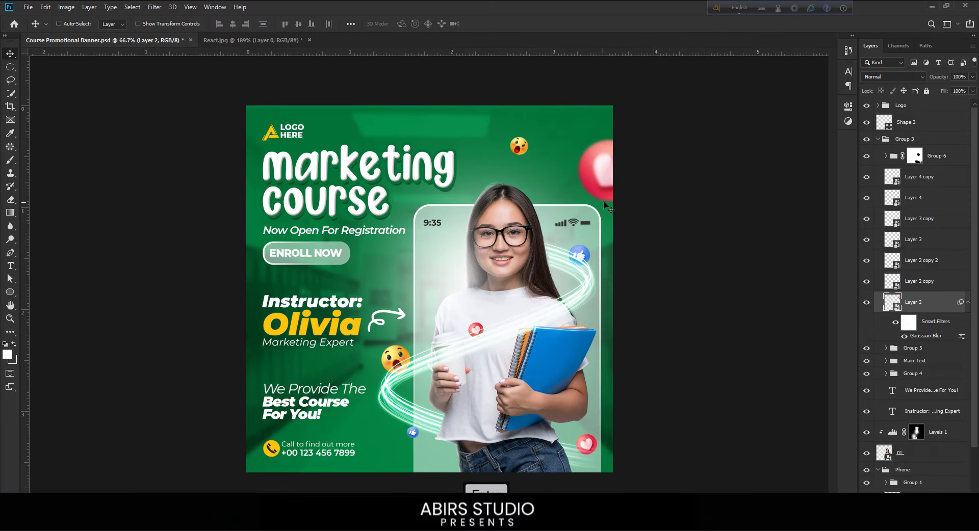
pyautogui.hotkey('ctrl', 'space')
pyautogui.moveTo(620, 236); pyautogui.dragTo(625, 255)
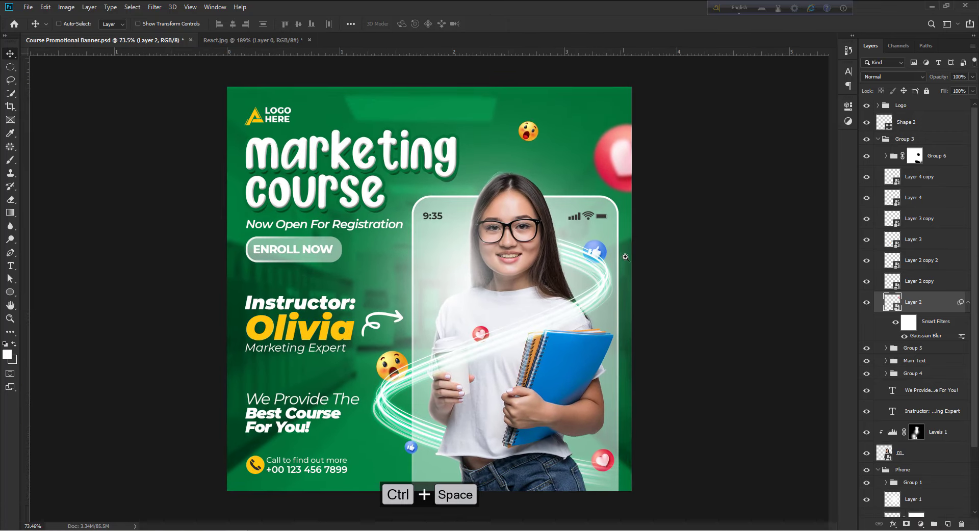
pyautogui.keyDown('ctrl'); pyautogui.click(686, 261); pyautogui.keyUp('ctrl')
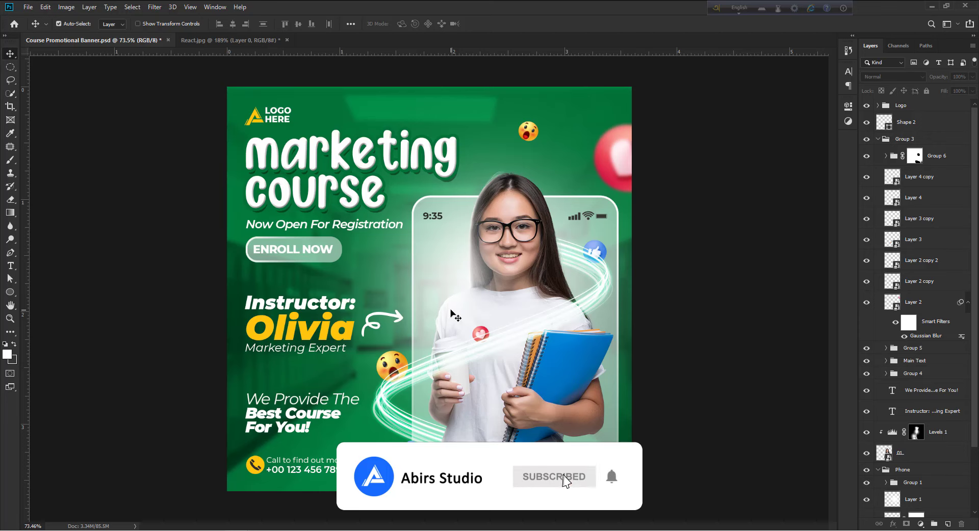